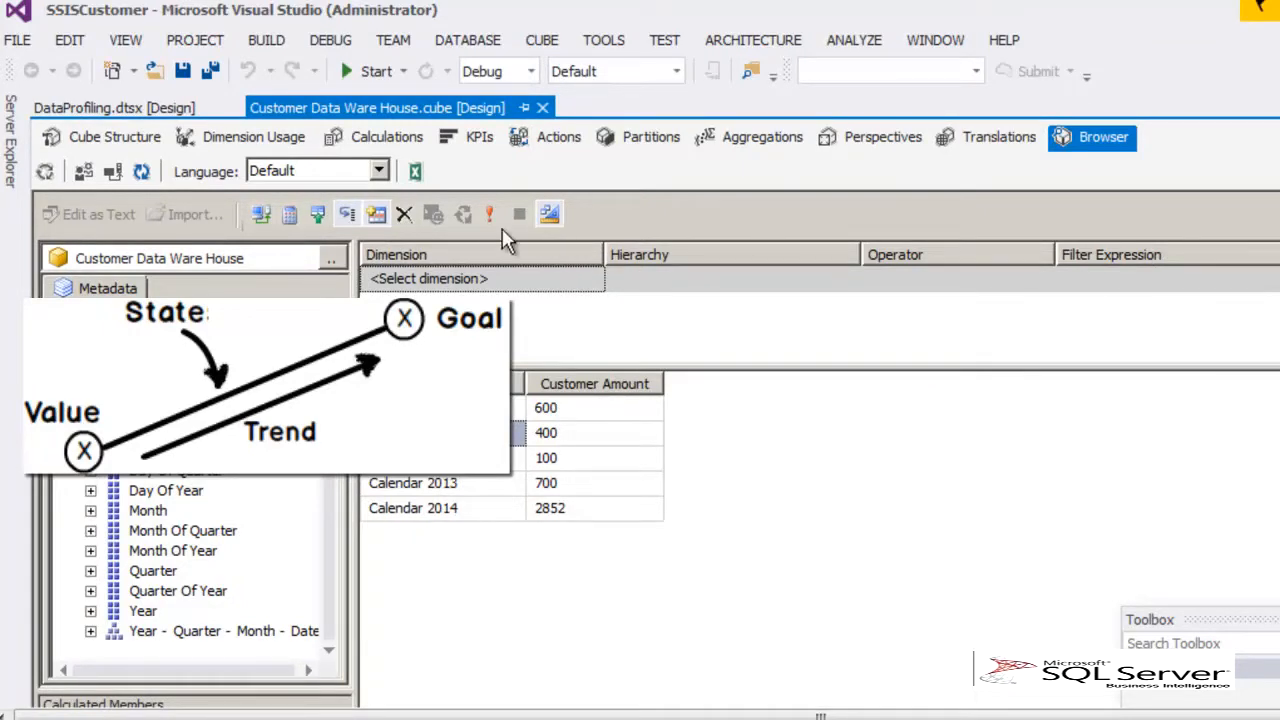
Step: Create a new KPI in the Customer Data Ware House cube and name it CustomerSalesProgress
{"action": "left_click", "coordinate": [465, 127]}
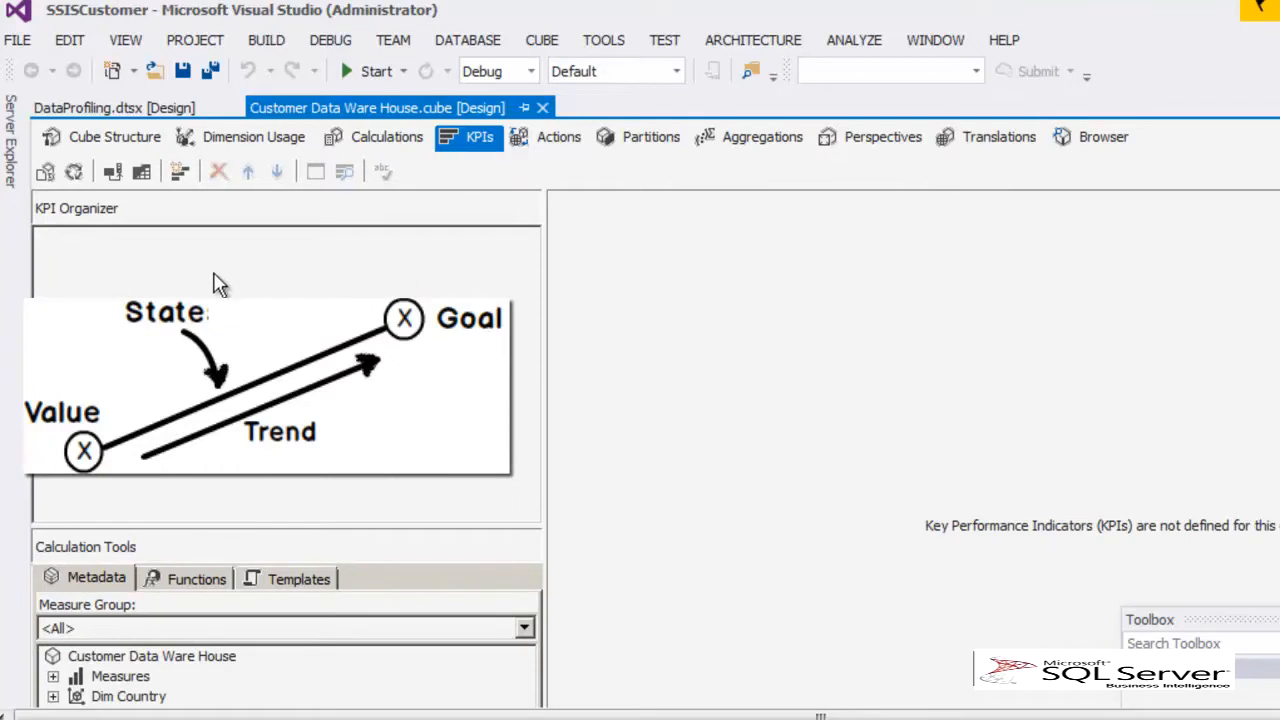
{"action": "left_click", "coordinate": [177, 180]}
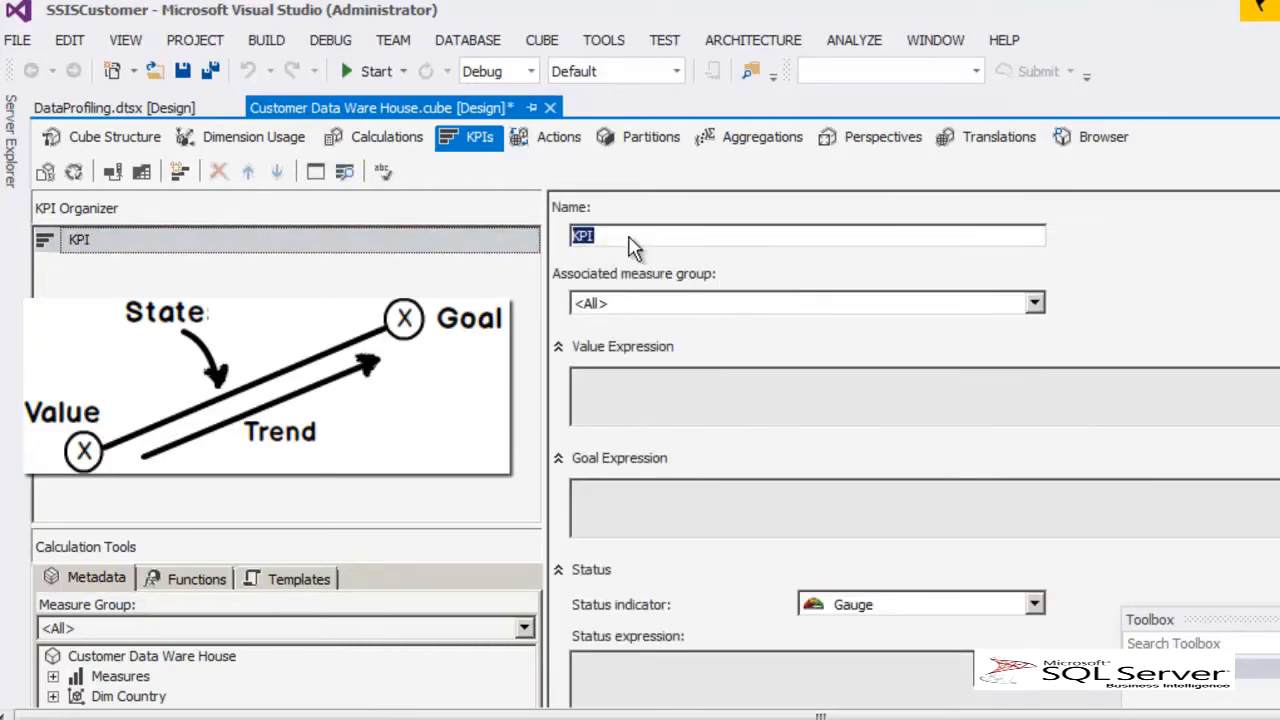
{"action": "left_click", "coordinate": [636, 236]}
{"action": "left_click_drag", "start_coordinate": [605, 237], "coordinate": [554, 240]}
{"action": "type", "text": "Cu"}
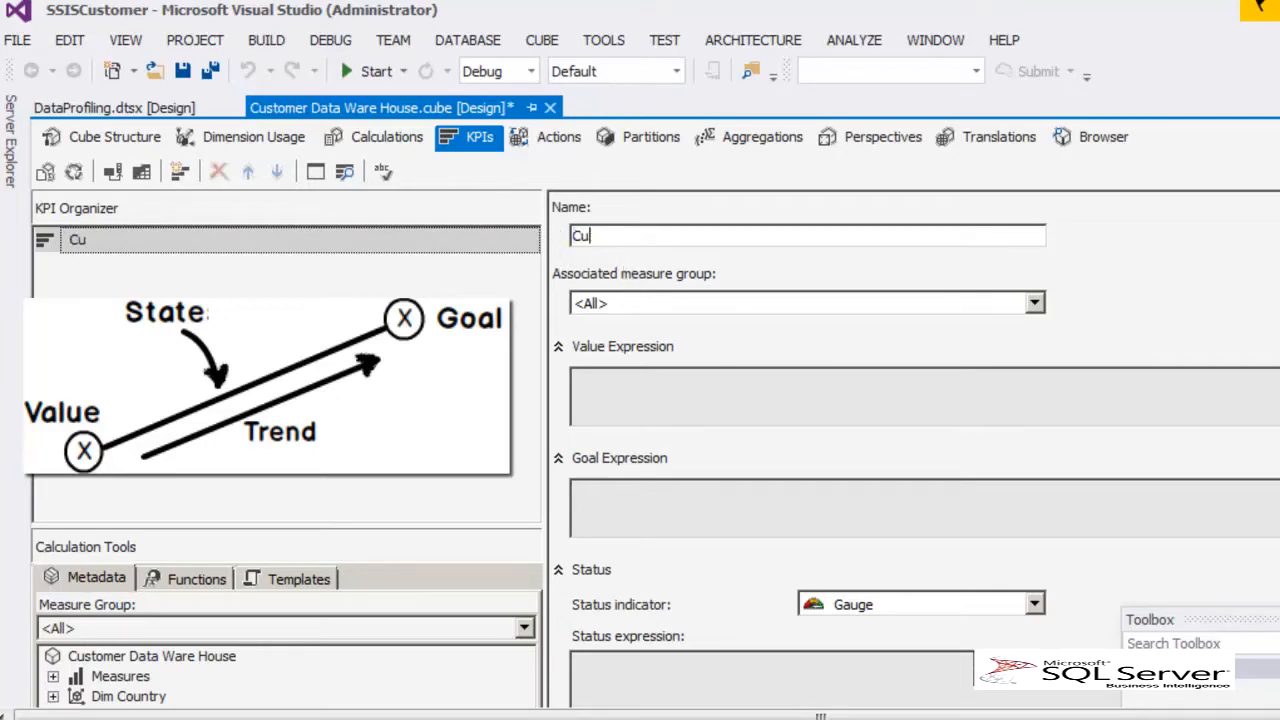
{"action": "type", "text": "stomerSalesP"}
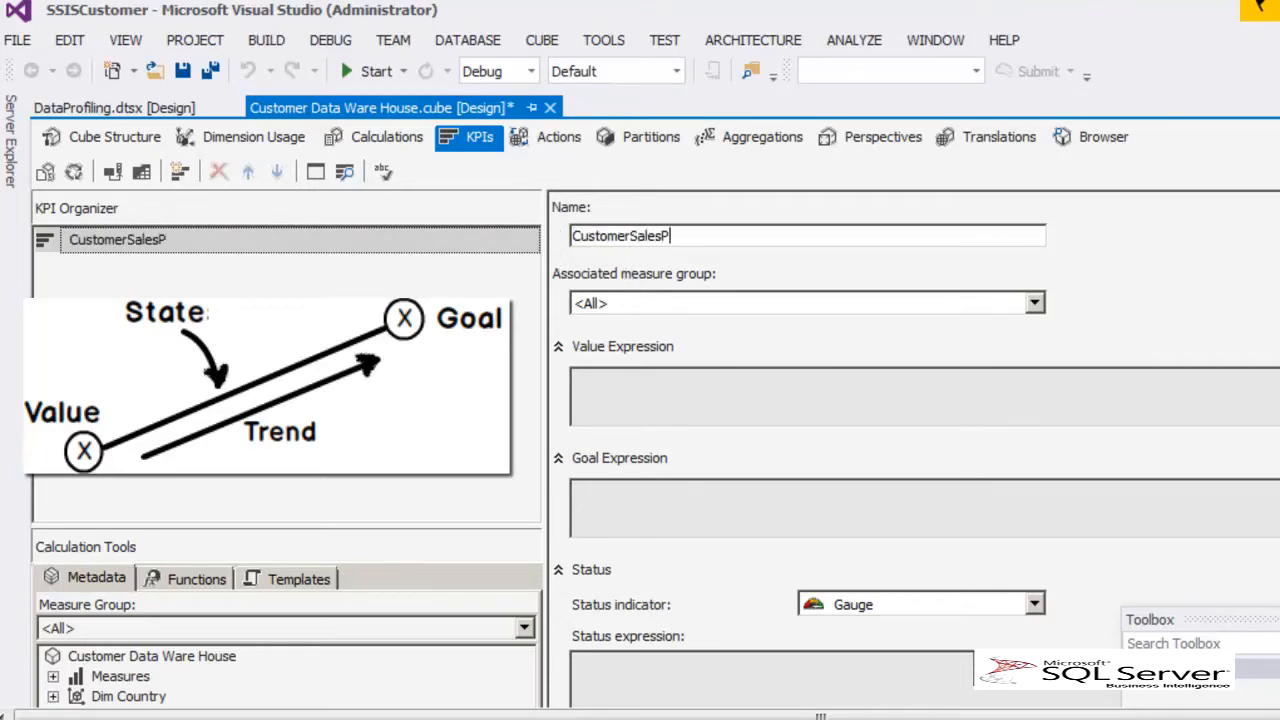
{"action": "type", "text": "rogress"}
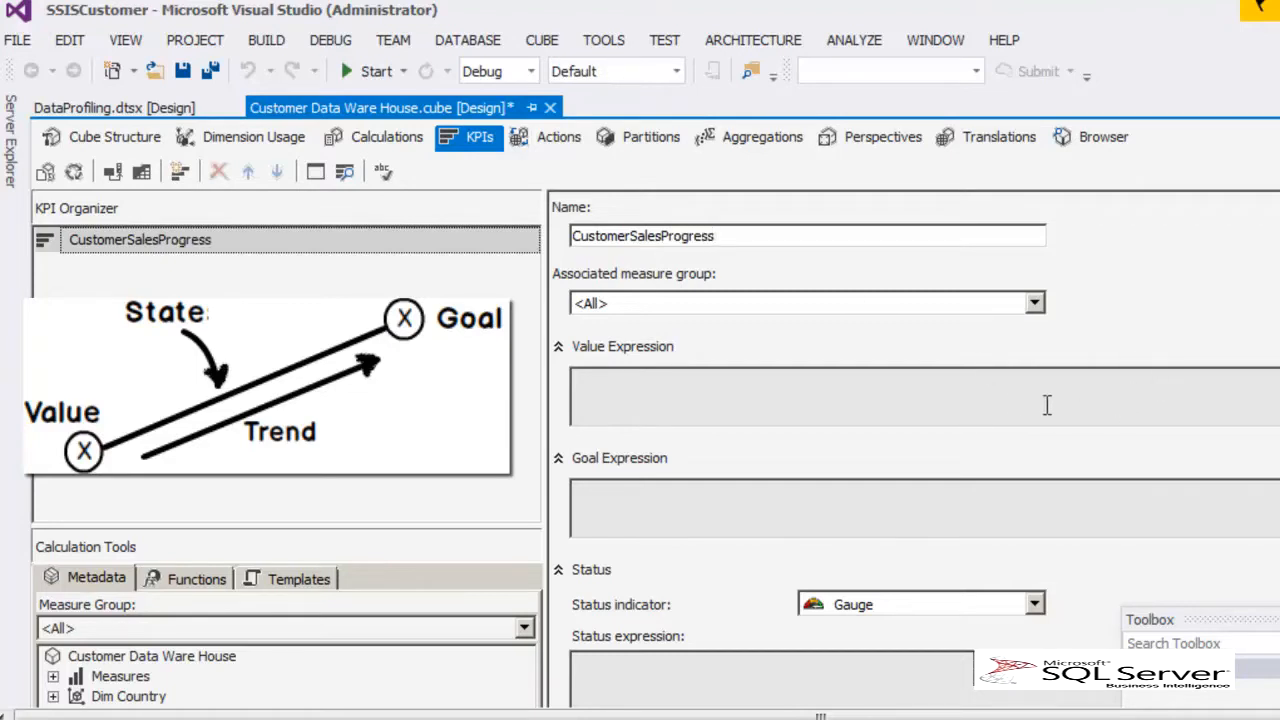
Step: Examine the KPI form's value, goal, status and trend expression sections
{"action": "left_click", "coordinate": [922, 398]}
{"action": "left_click", "coordinate": [722, 506]}
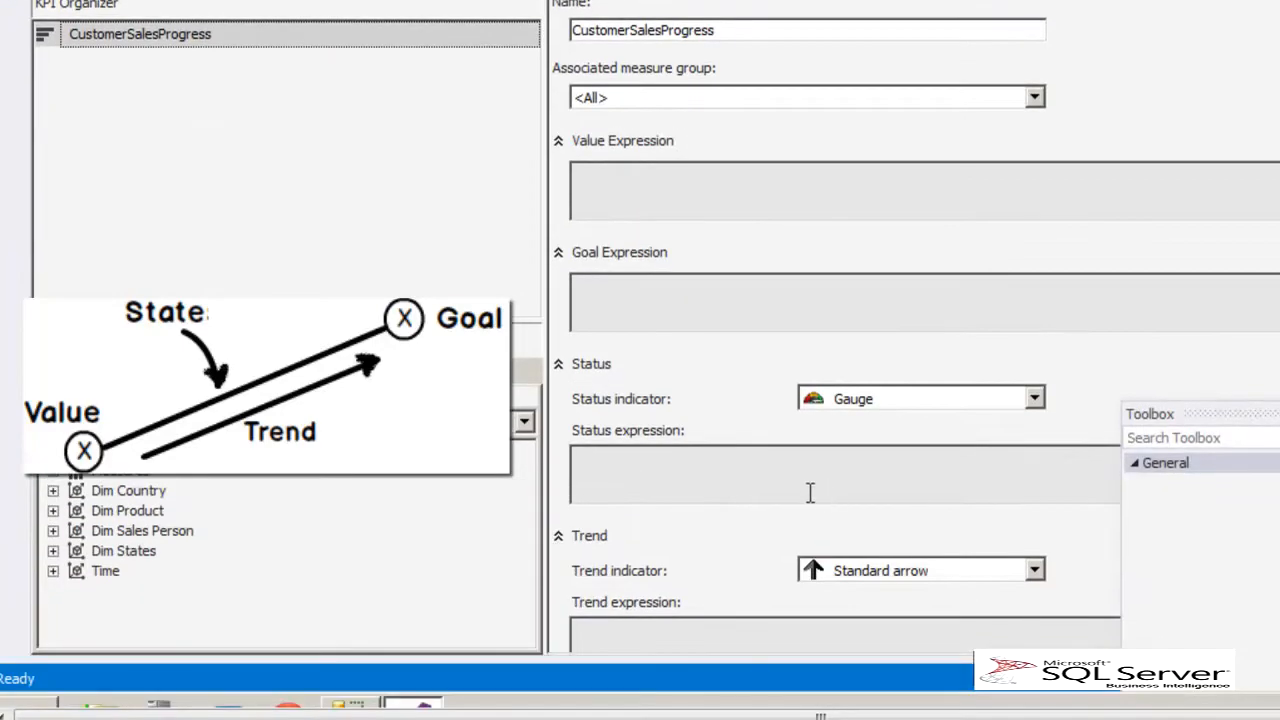
{"action": "left_click", "coordinate": [805, 546]}
{"action": "left_click", "coordinate": [760, 638]}
{"action": "left_click", "coordinate": [688, 481]}
{"action": "left_click", "coordinate": [683, 311]}
{"action": "left_click", "coordinate": [698, 200]}
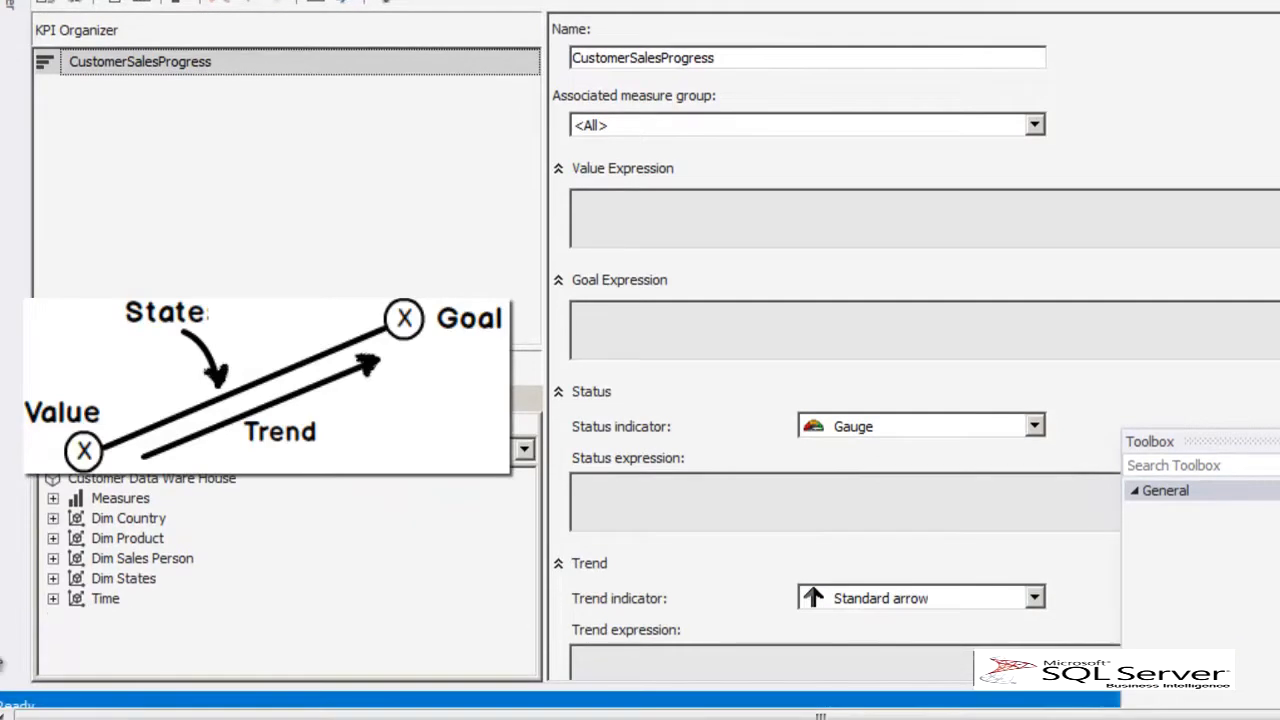
Step: Set the KPI's value expression to the Customer Amount measure from the Fact Customer measure group
{"action": "left_click", "coordinate": [53, 498]}
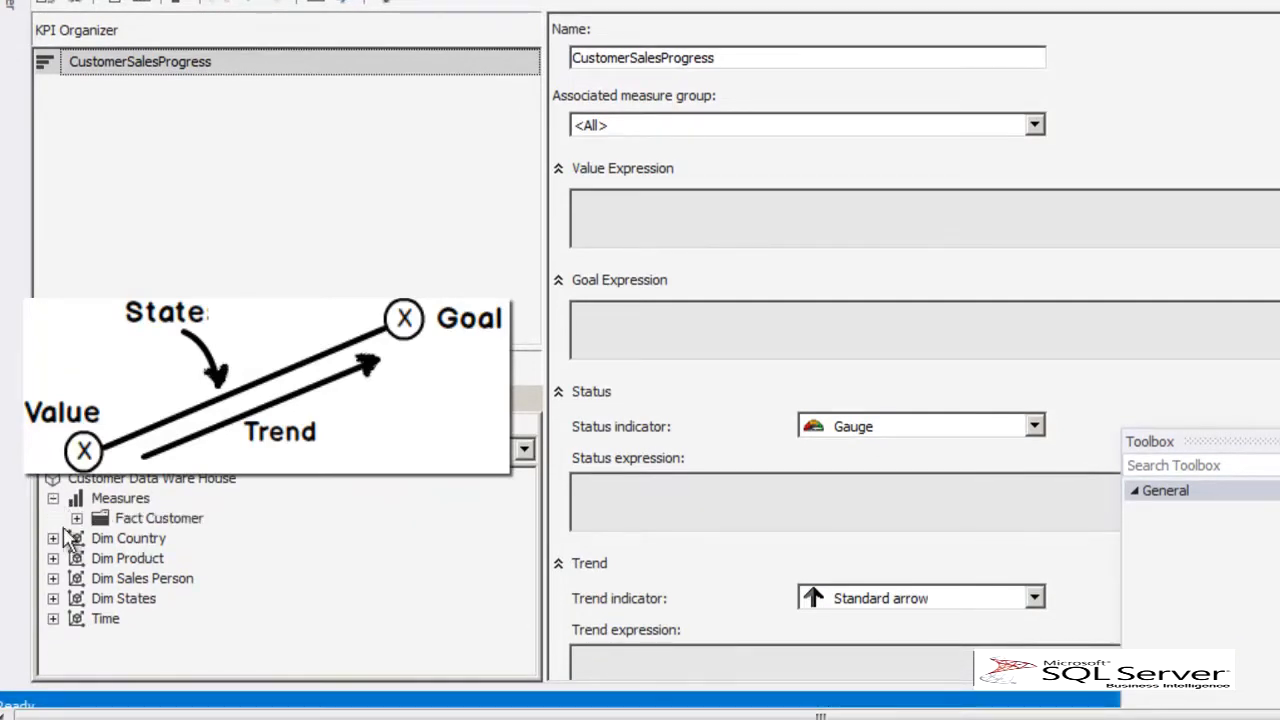
{"action": "left_click", "coordinate": [77, 518]}
{"action": "left_click_drag", "start_coordinate": [240, 545], "coordinate": [640, 241]}
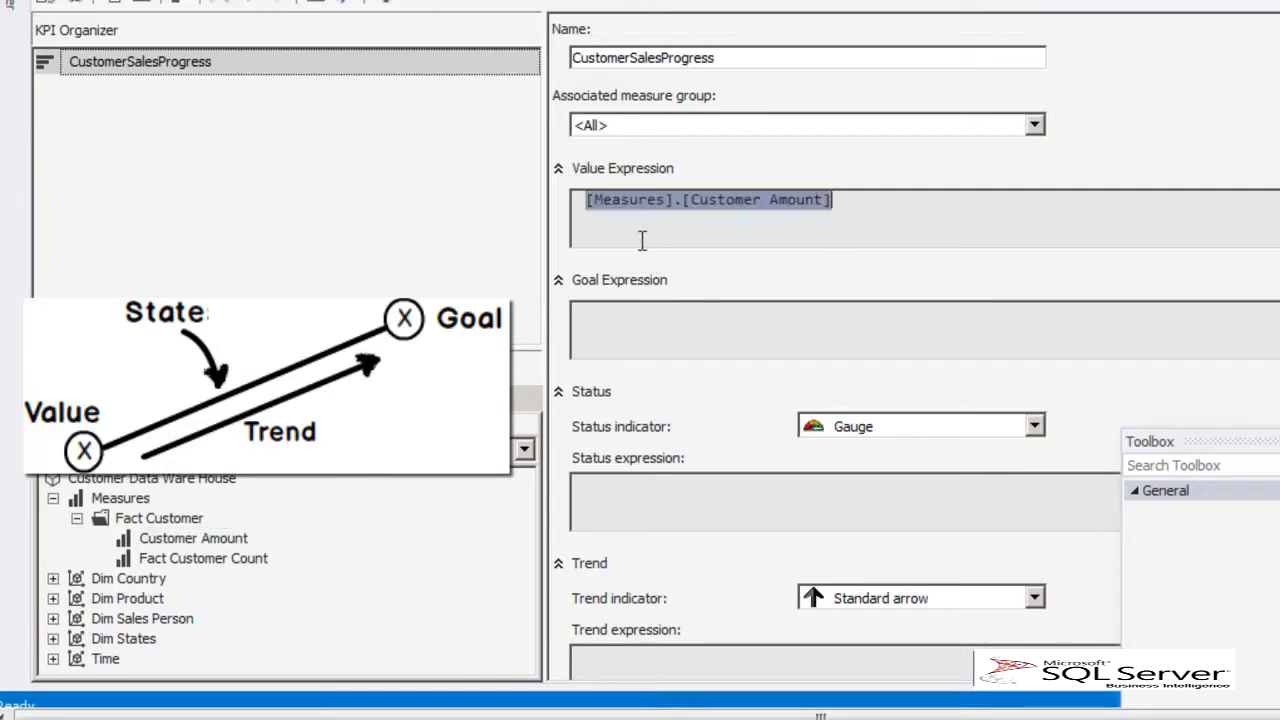
Step: Set the KPI's goal expression to [Measures].[Customer Amount]+1000
{"action": "left_click", "coordinate": [660, 333]}
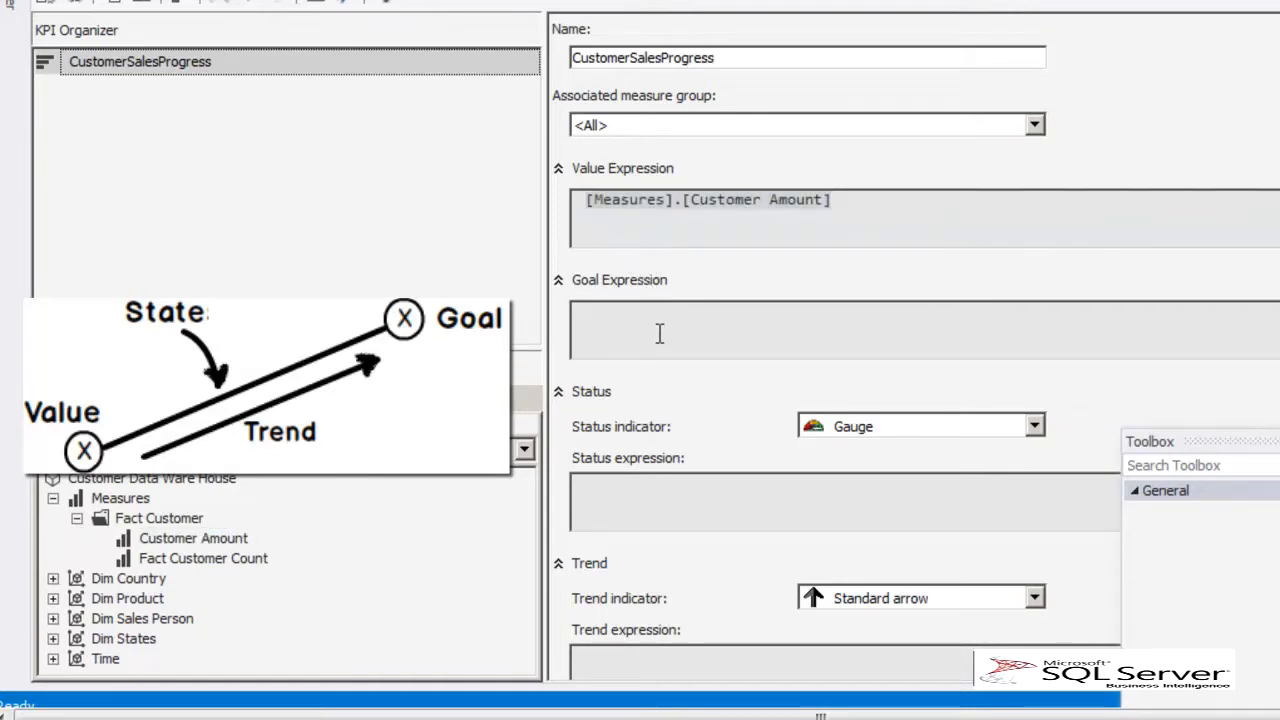
{"action": "left_click_drag", "start_coordinate": [198, 548], "coordinate": [620, 344]}
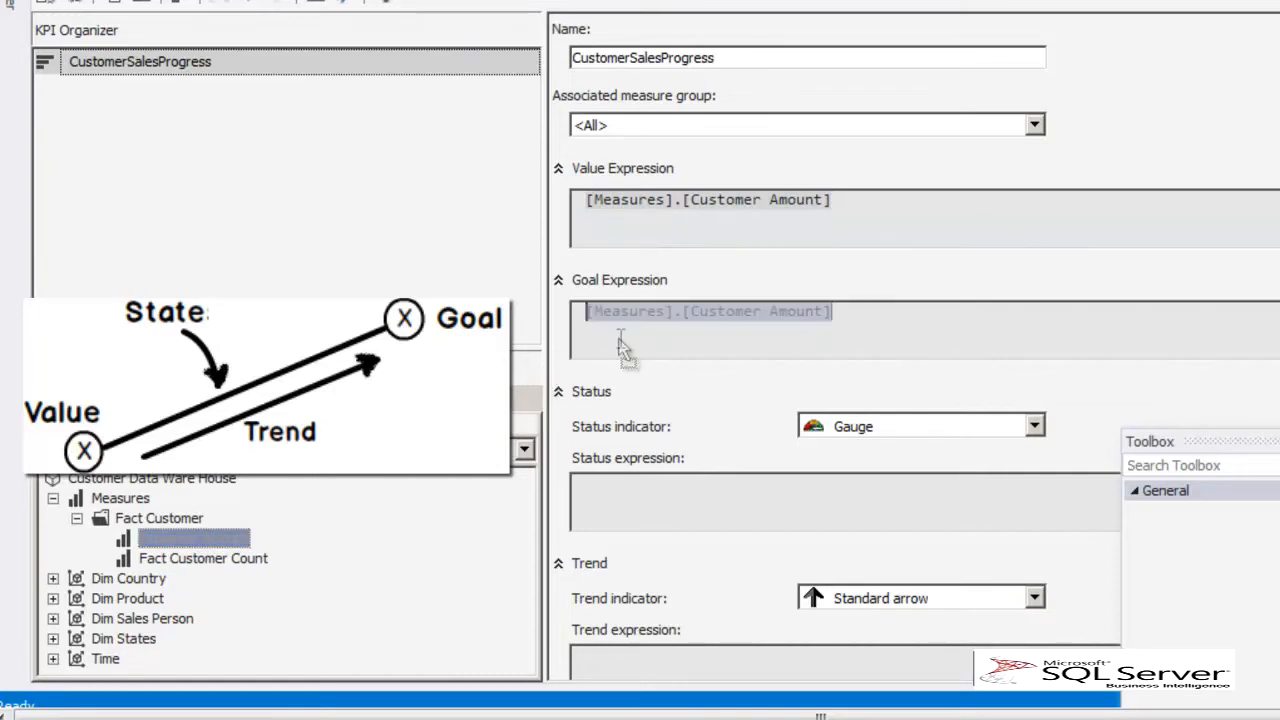
{"action": "left_click", "coordinate": [871, 322]}
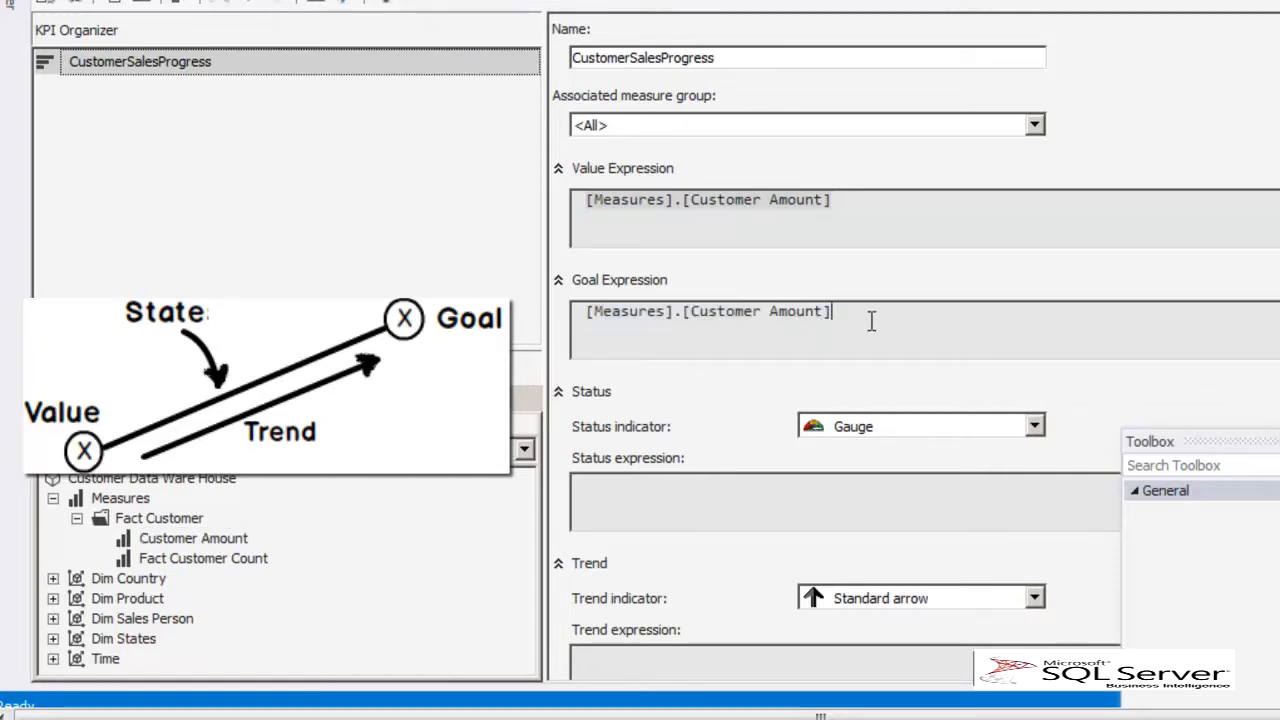
{"action": "type", "text": "+1000"}
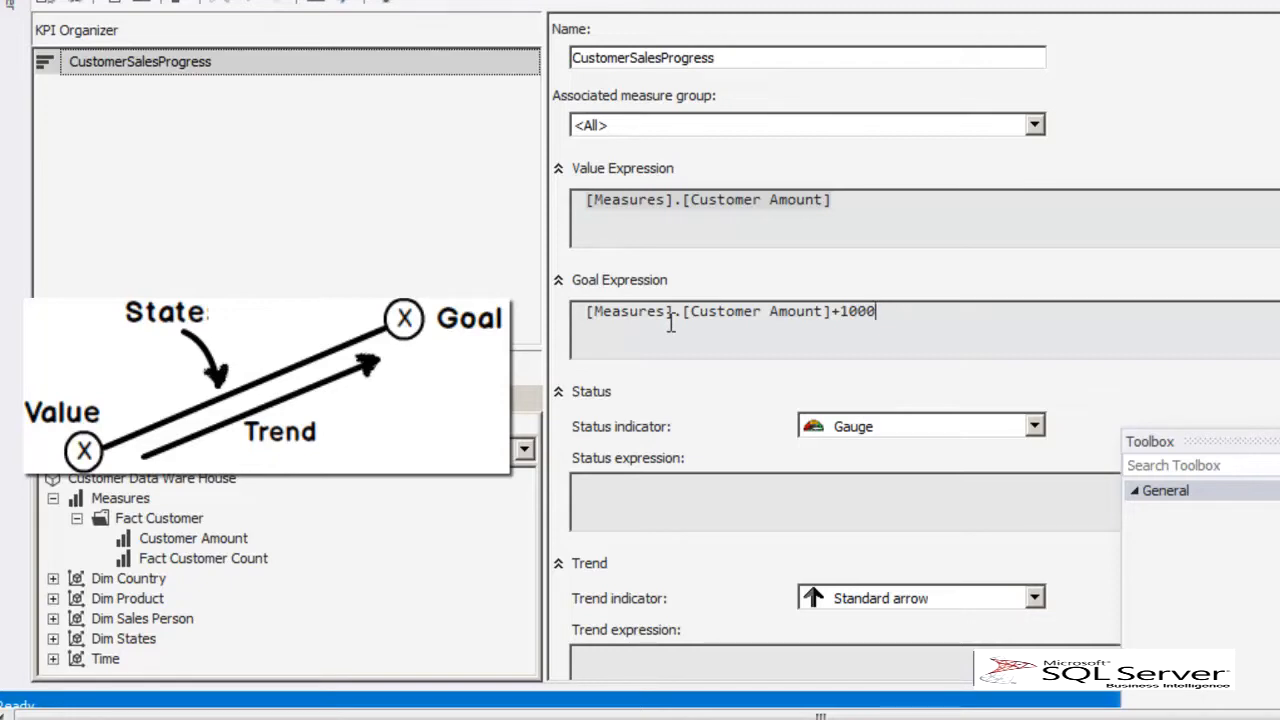
{"action": "triple_click", "coordinate": [617, 203]}
{"action": "double_click", "coordinate": [617, 203]}
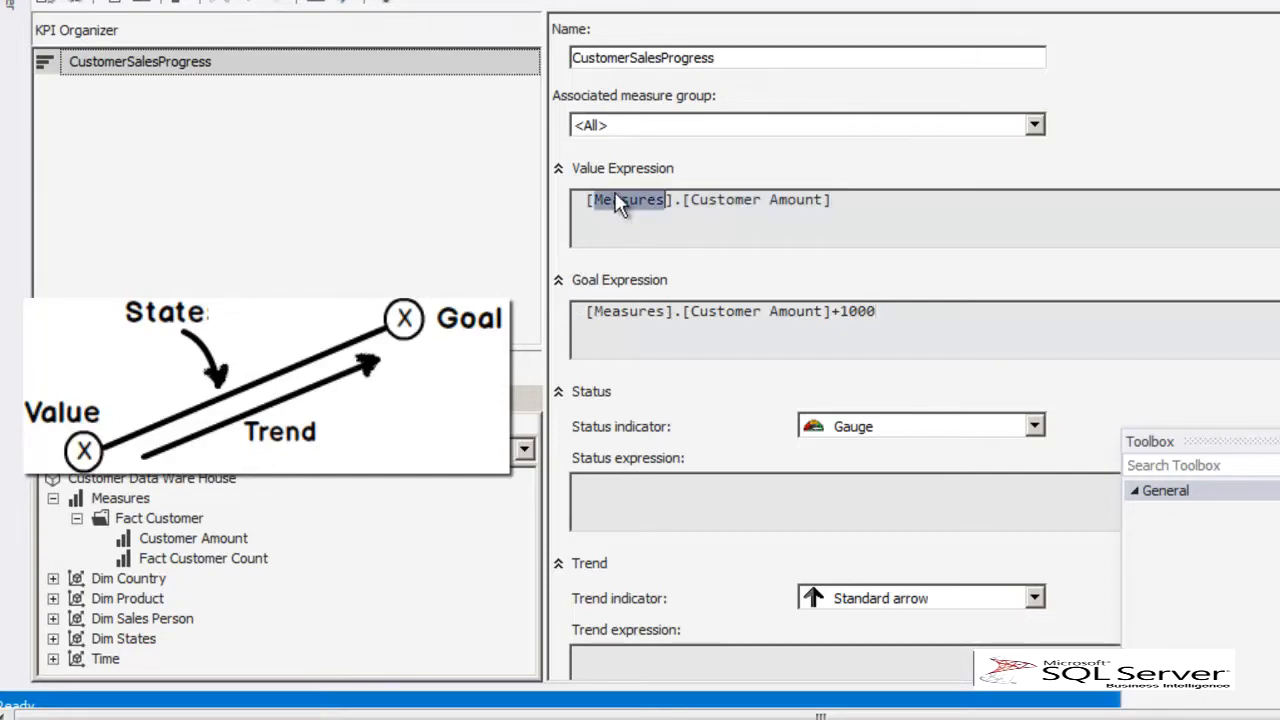
{"action": "double_click", "coordinate": [621, 326]}
Step: Paste a Case template into the status expression, with two empty When conditions returning 1 and -1 and else 0
{"action": "left_click", "coordinate": [774, 505]}
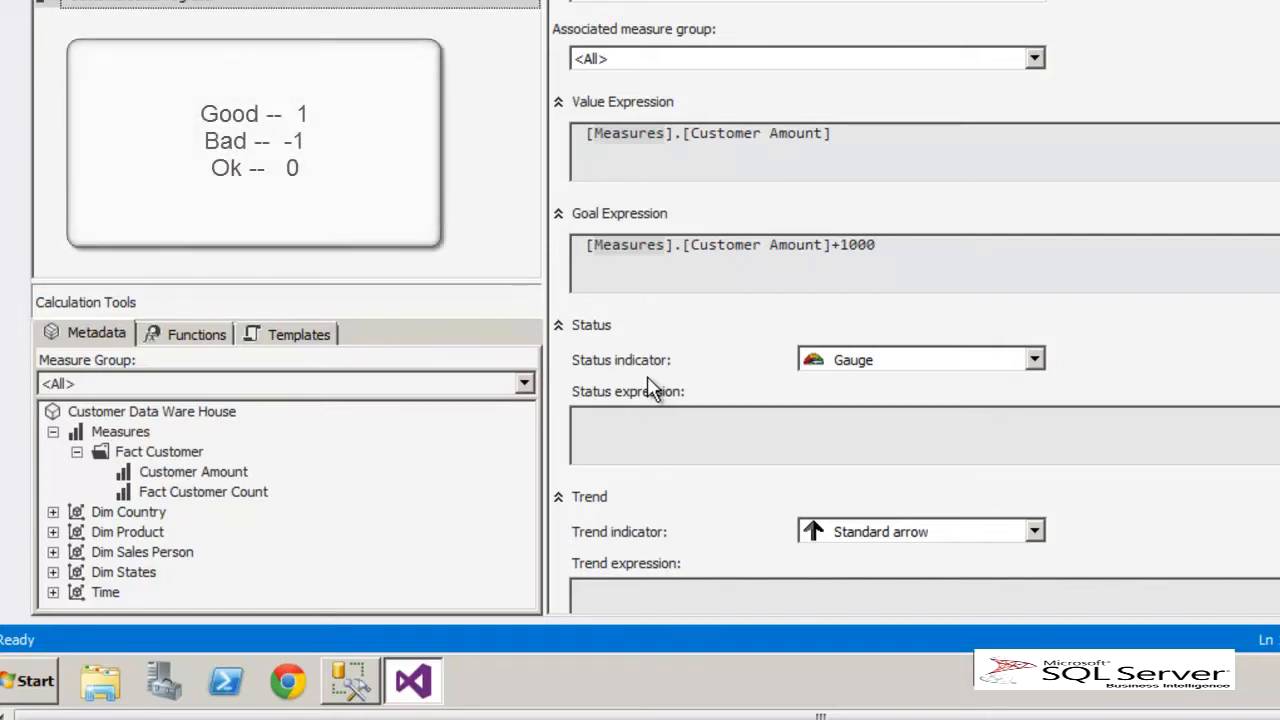
{"action": "key", "text": "ctrl+v"}
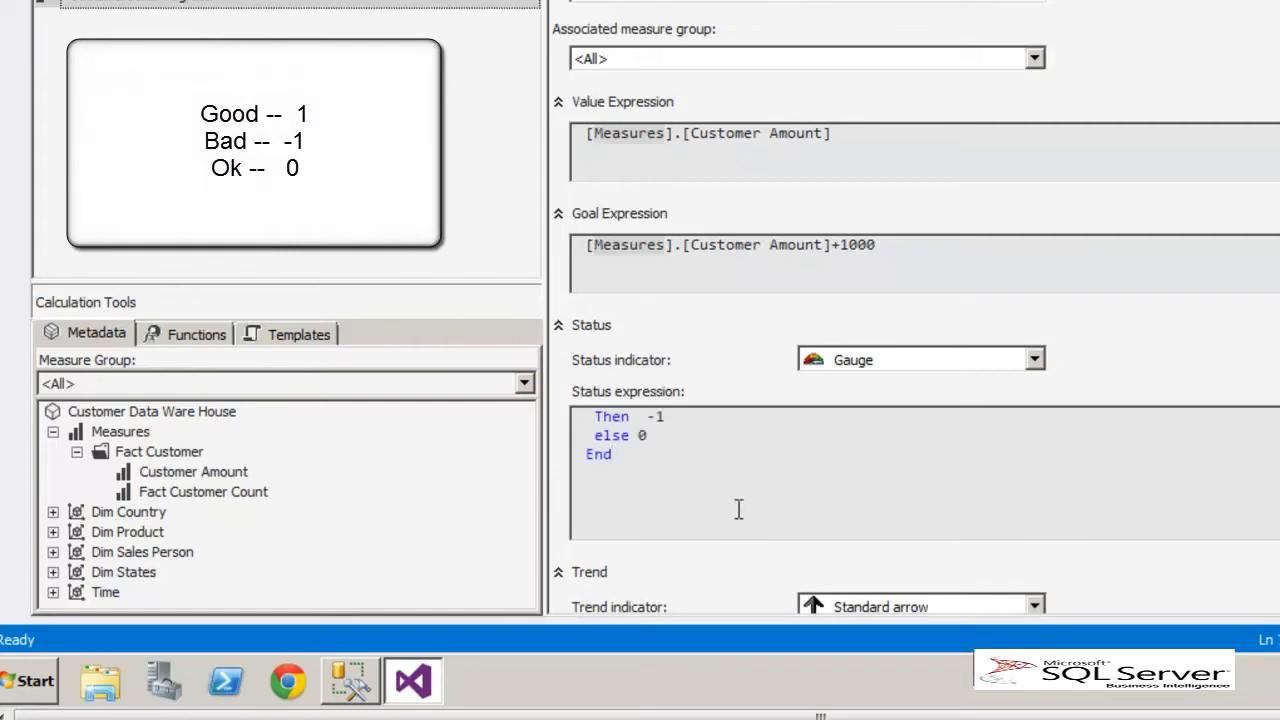
{"action": "key", "text": "Up"}
{"action": "key", "text": "Up"}
{"action": "key", "text": "Up"}
{"action": "key", "text": "Up"}
{"action": "key", "text": "Up"}
{"action": "key", "text": "Up"}
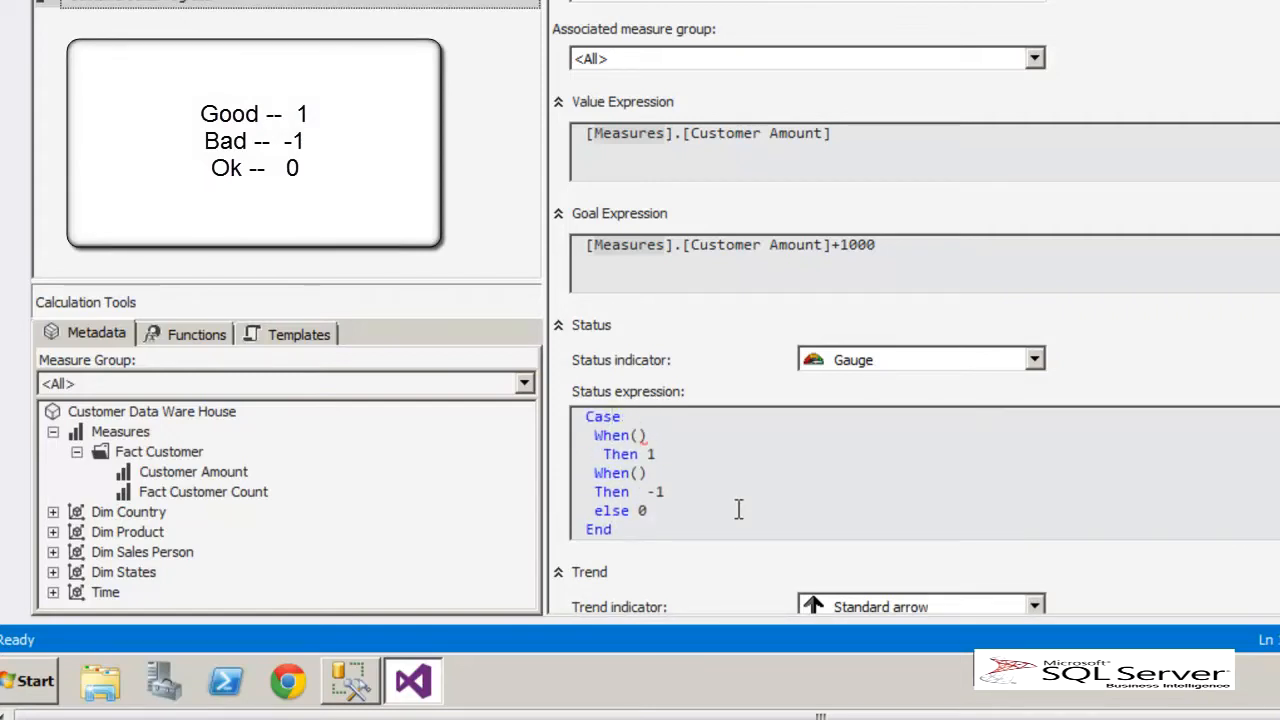
Step: Examine the return values in the status Case template and the available status indicator styles, keeping Gauge
{"action": "left_click", "coordinate": [640, 435]}
{"action": "double_click", "coordinate": [650, 454]}
{"action": "left_click", "coordinate": [643, 493]}
{"action": "left_click_drag", "start_coordinate": [643, 492], "coordinate": [665, 515]}
{"action": "left_click", "coordinate": [701, 526]}
{"action": "double_click", "coordinate": [651, 454]}
{"action": "left_click_drag", "start_coordinate": [647, 491], "coordinate": [687, 491]}
{"action": "left_click", "coordinate": [635, 510]}
{"action": "left_click", "coordinate": [1033, 360]}
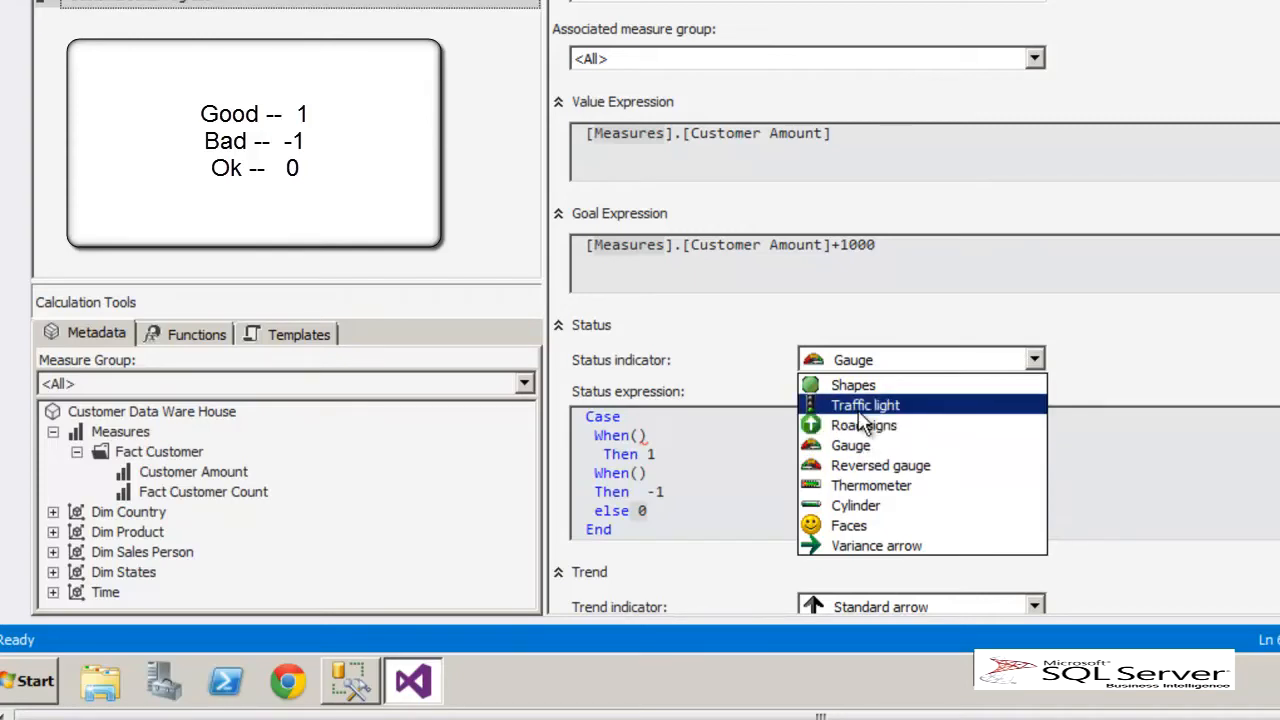
{"action": "left_click", "coordinate": [682, 484]}
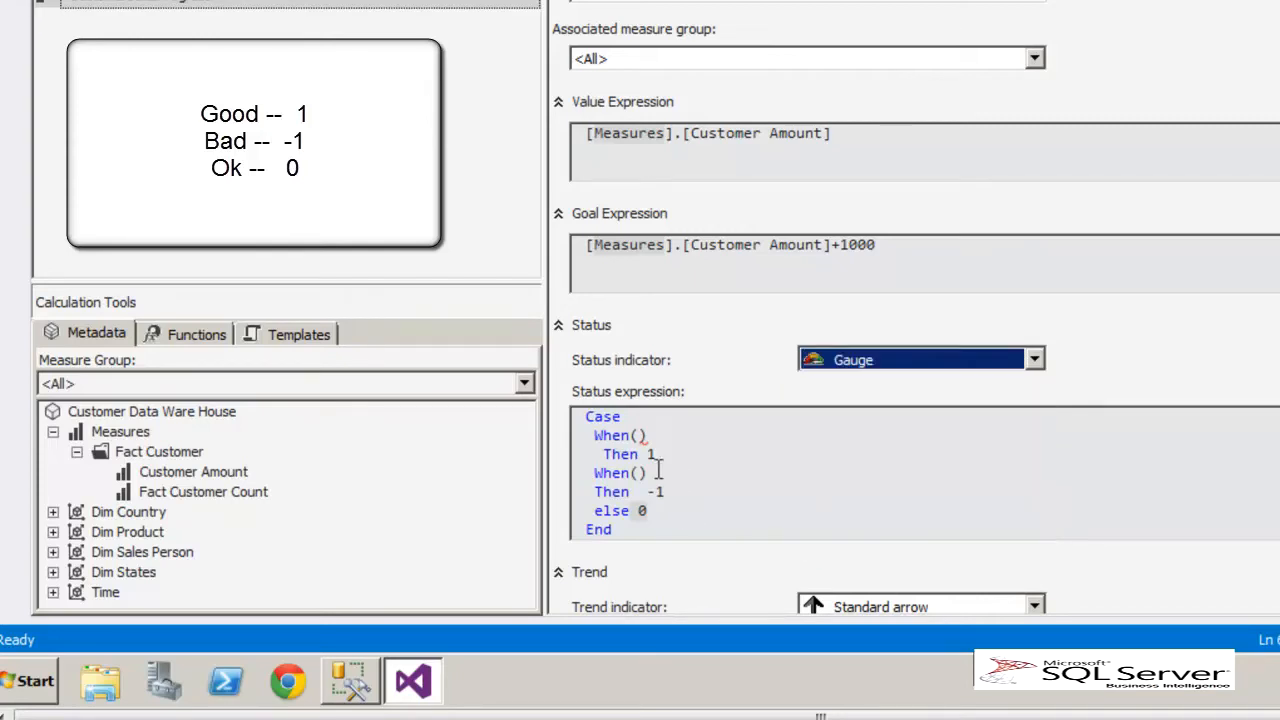
Step: Fill the first When condition of the status expression with [Measures].[Customer Amount]>1000
{"action": "left_click", "coordinate": [657, 443]}
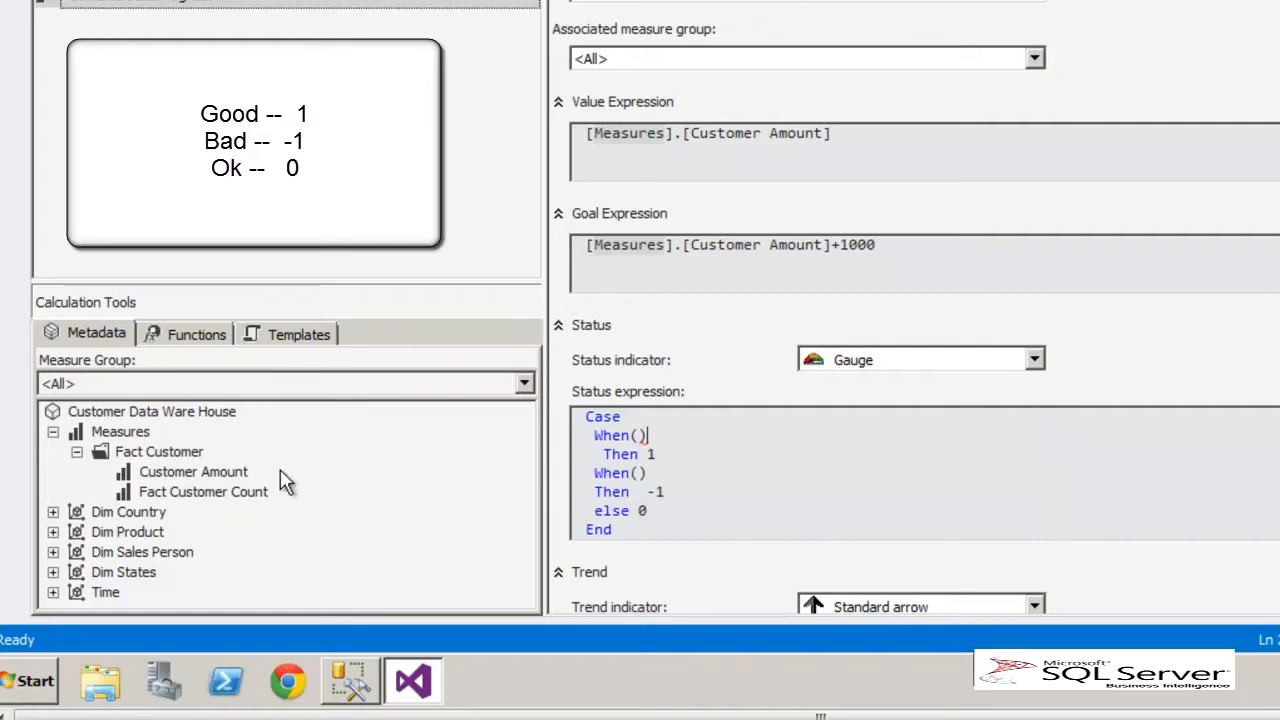
{"action": "left_click_drag", "start_coordinate": [222, 478], "coordinate": [640, 440]}
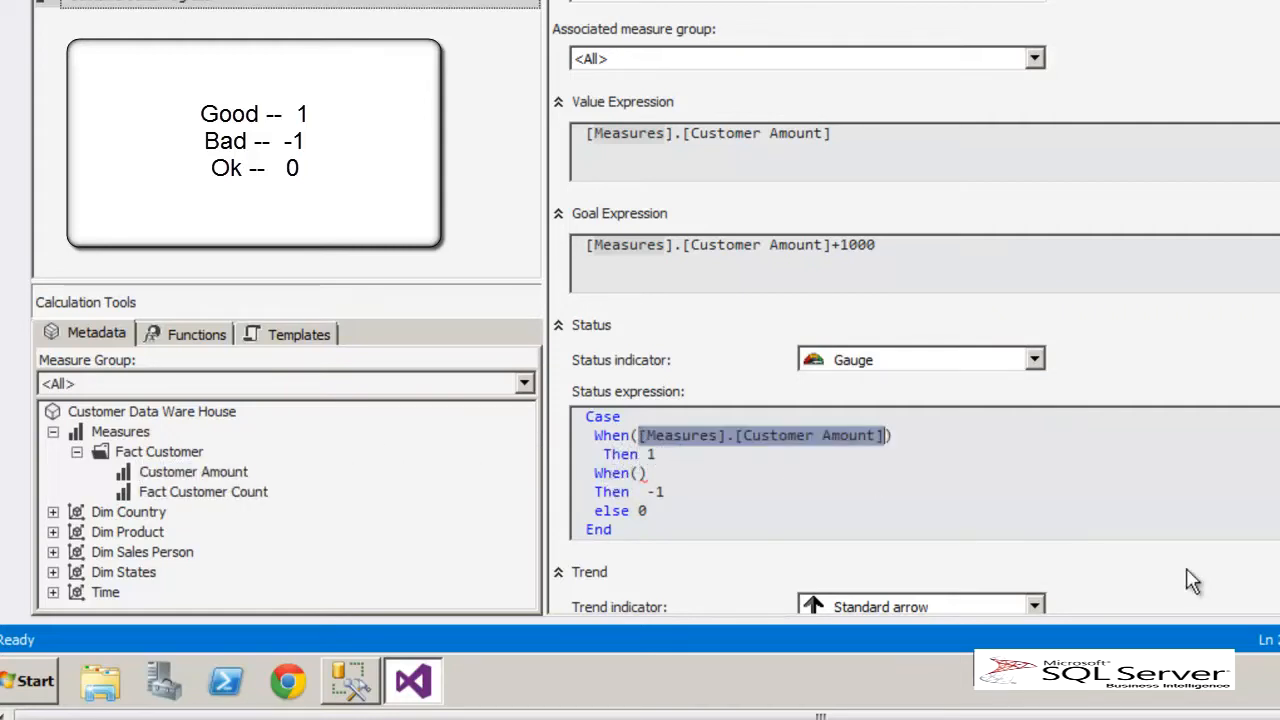
{"action": "key", "text": "Left"}
{"action": "type", "text": ">1000"}
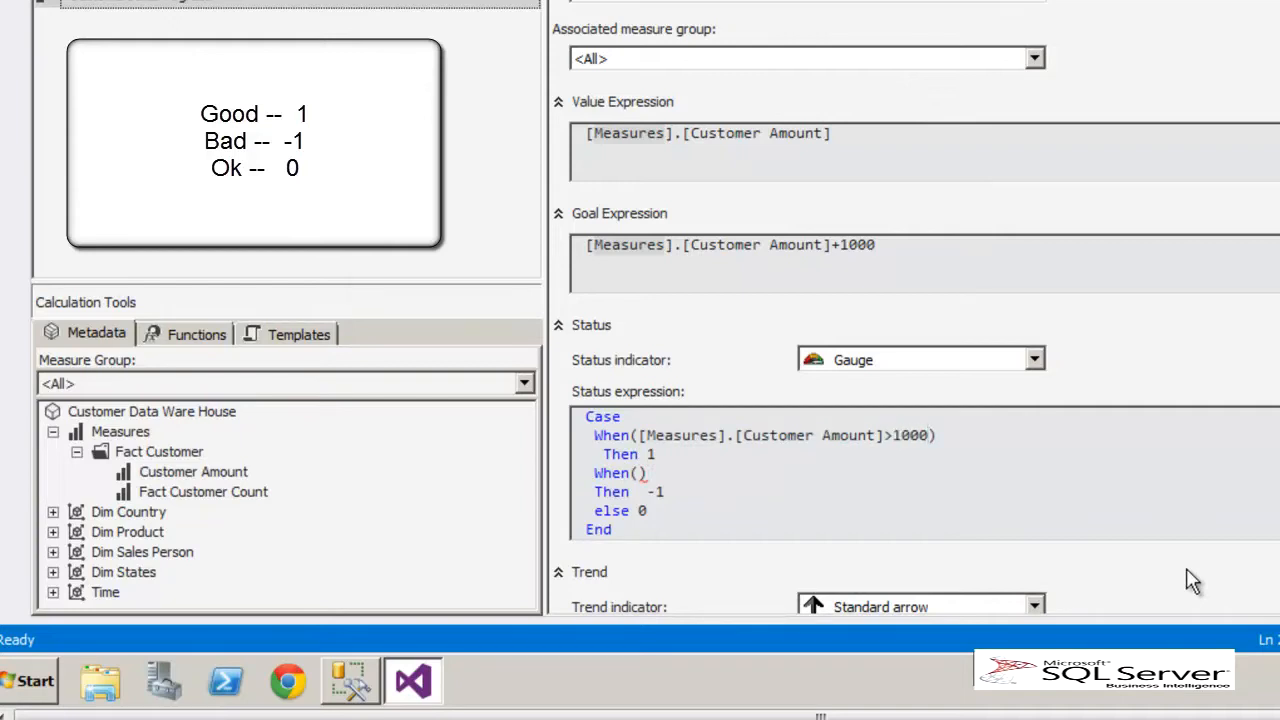
Step: Copy the first status condition into the second When and change it to [Measures].[Customer Amount]<1000
{"action": "key", "text": "Left"}
{"action": "key", "text": "Left"}
{"action": "key", "text": "Left"}
{"action": "key", "text": "Left"}
{"action": "key", "text": "Left"}
{"action": "key", "text": "Left"}
{"action": "key", "text": "Left"}
{"action": "key", "text": "Left"}
{"action": "key", "text": "Left"}
{"action": "key", "text": "Left"}
{"action": "key", "text": "Left"}
{"action": "key", "text": "Left"}
{"action": "key", "text": "Left"}
{"action": "key", "text": "Left"}
{"action": "key", "text": "Left"}
{"action": "key", "text": "Left"}
{"action": "key", "text": "Left"}
{"action": "key", "text": "Left"}
{"action": "key", "text": "Left"}
{"action": "key", "text": "Left"}
{"action": "key", "text": "Left"}
{"action": "key", "text": "Left"}
{"action": "key", "text": "Left"}
{"action": "key", "text": "Left"}
{"action": "key", "text": "Left"}
{"action": "key", "text": "shift+End"}
{"action": "key", "text": "shift+Left"}
{"action": "key", "text": "ctrl+c"}
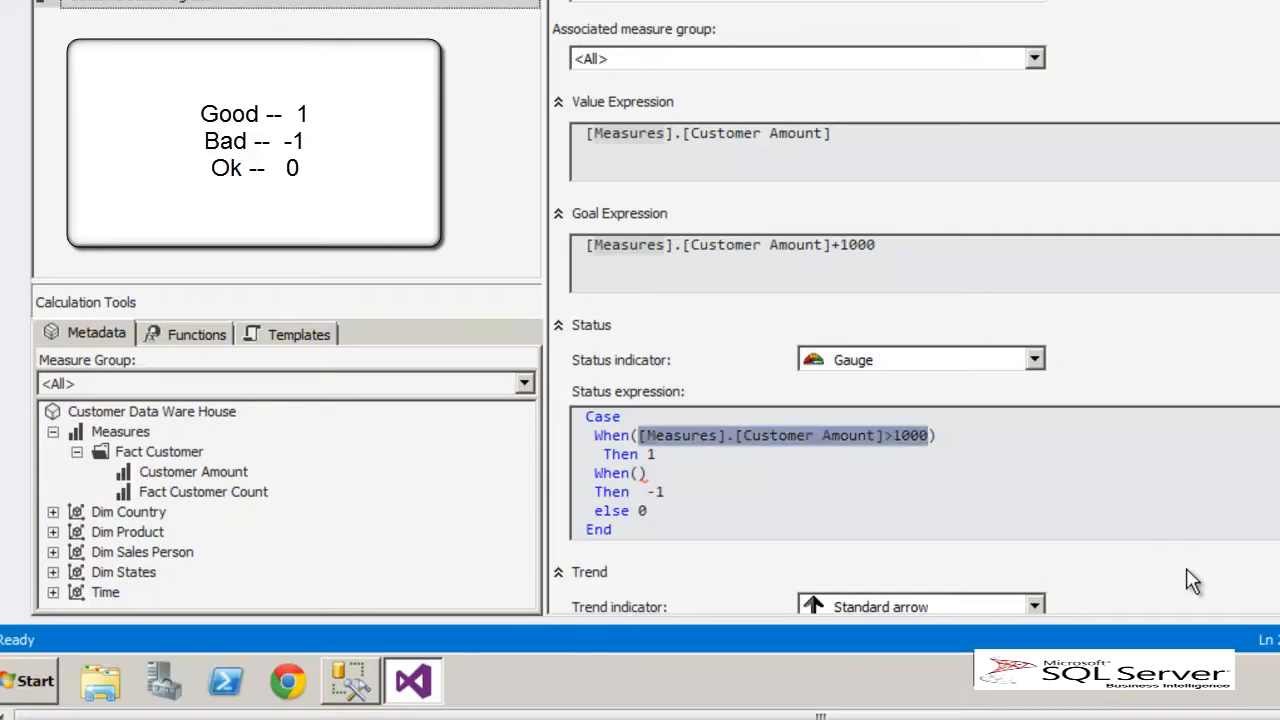
{"action": "key", "text": "Down"}
{"action": "key", "text": "Down"}
{"action": "key", "text": "ctrl+v"}
{"action": "key", "text": "Left"}
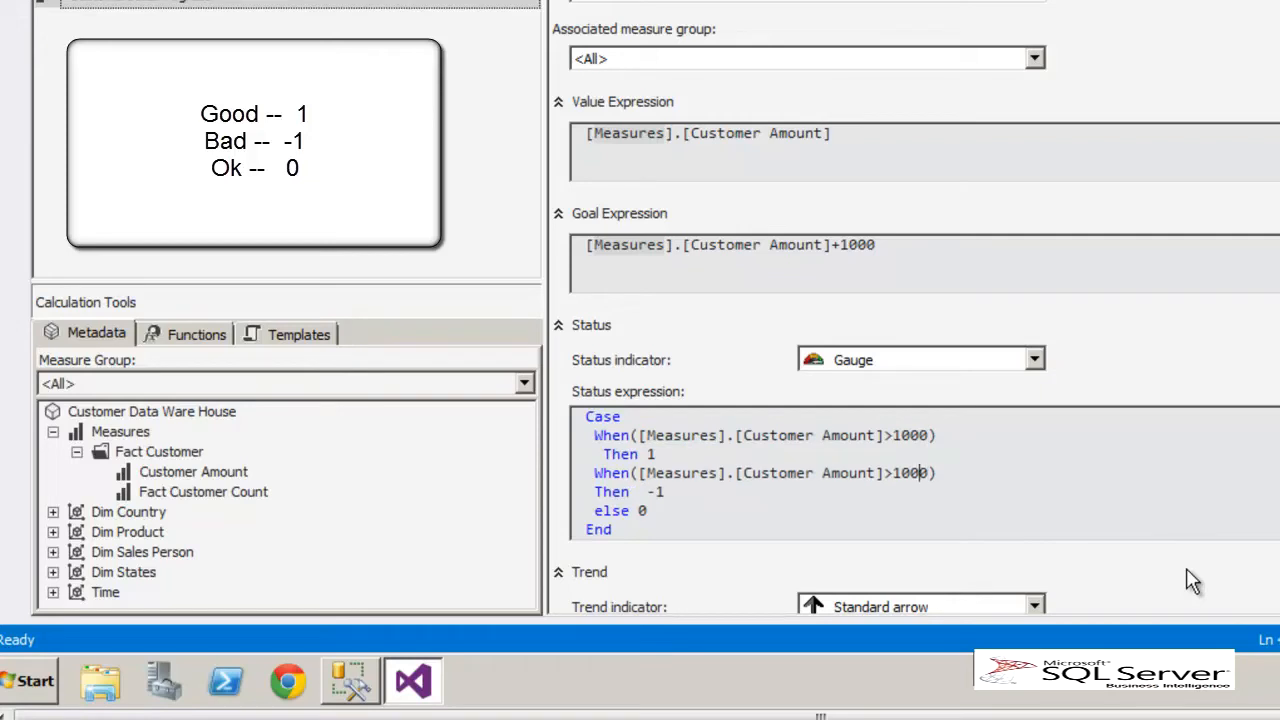
{"action": "key", "text": "shift+Left"}
{"action": "key", "text": "shift+Left"}
{"action": "key", "text": "shift+Left"}
{"action": "key", "text": "shift+Left"}
{"action": "key", "text": "shift+Left"}
{"action": "type", "text": "<1000"}
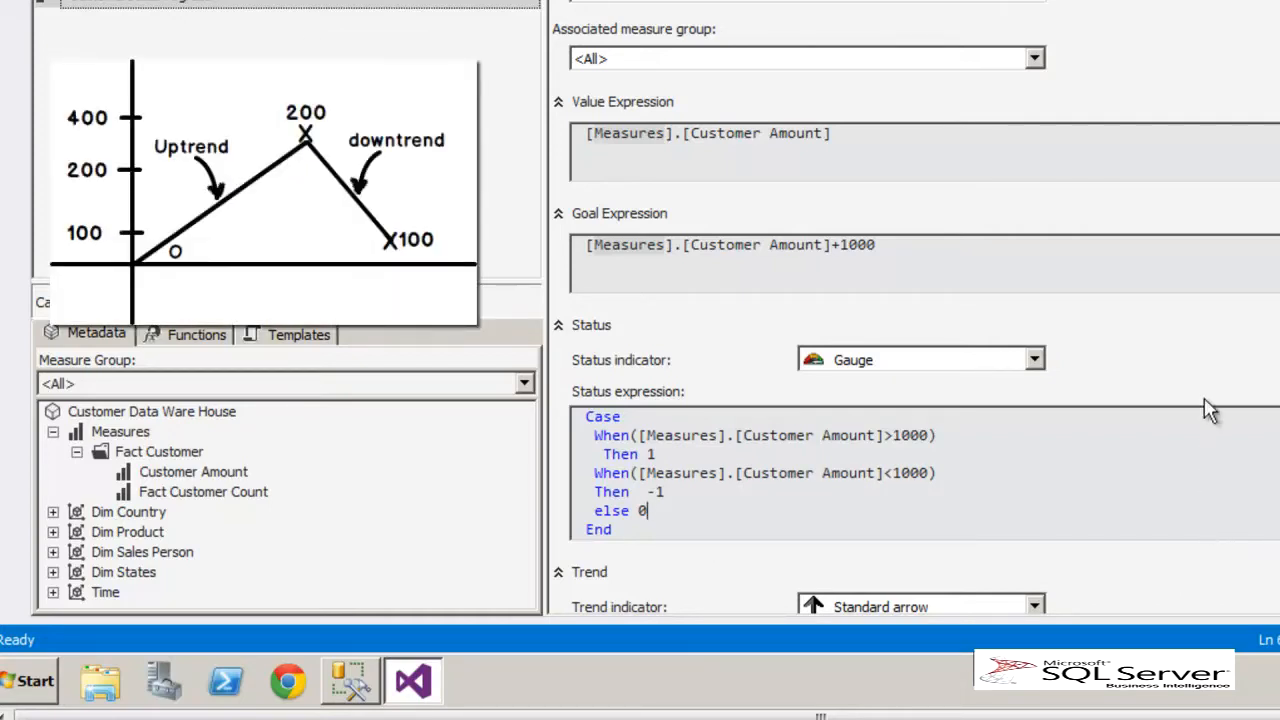
Step: Paste the Case template with two empty When conditions returning 1 and -1 and else 0 into the trend expression
{"action": "scroll", "coordinate": [1206, 409], "scroll_direction": "down", "scroll_amount": 3}
{"action": "left_click", "coordinate": [938, 521]}
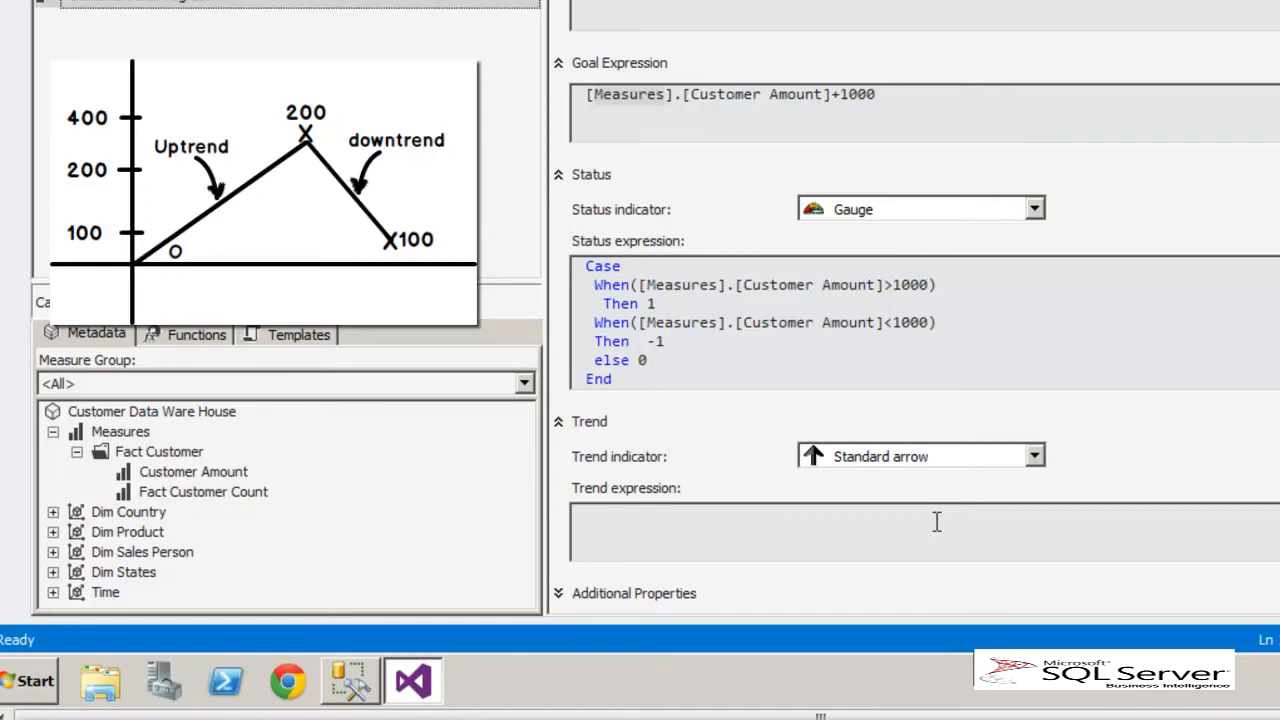
{"action": "key", "text": "ctrl+v"}
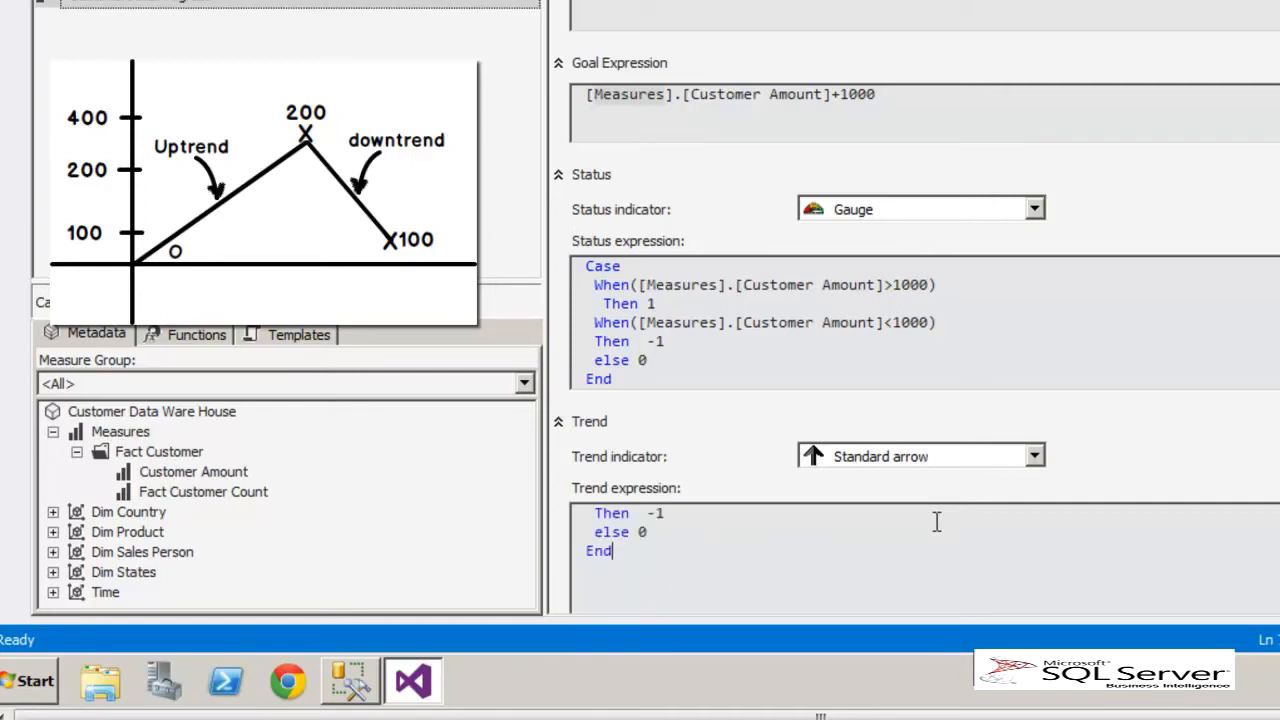
{"action": "key", "text": "Up"}
{"action": "key", "text": "Up"}
{"action": "key", "text": "Up"}
{"action": "key", "text": "Up"}
{"action": "key", "text": "Up"}
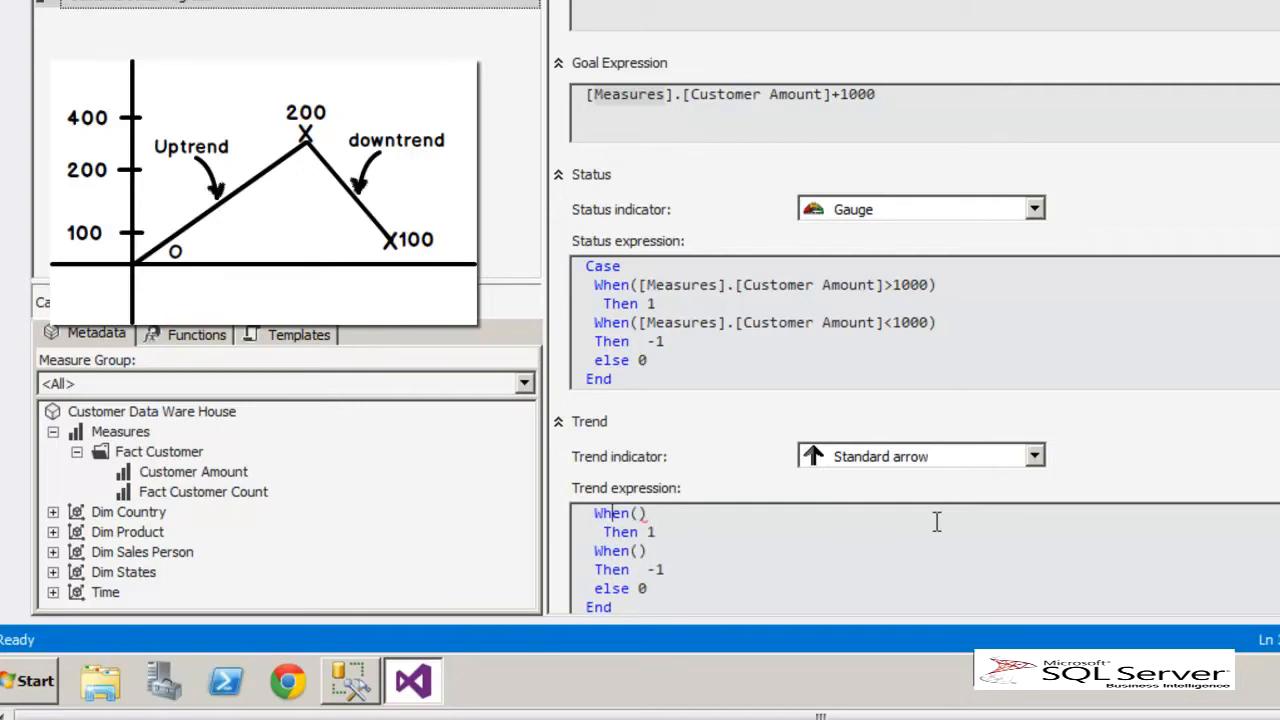
{"action": "key", "text": "Up"}
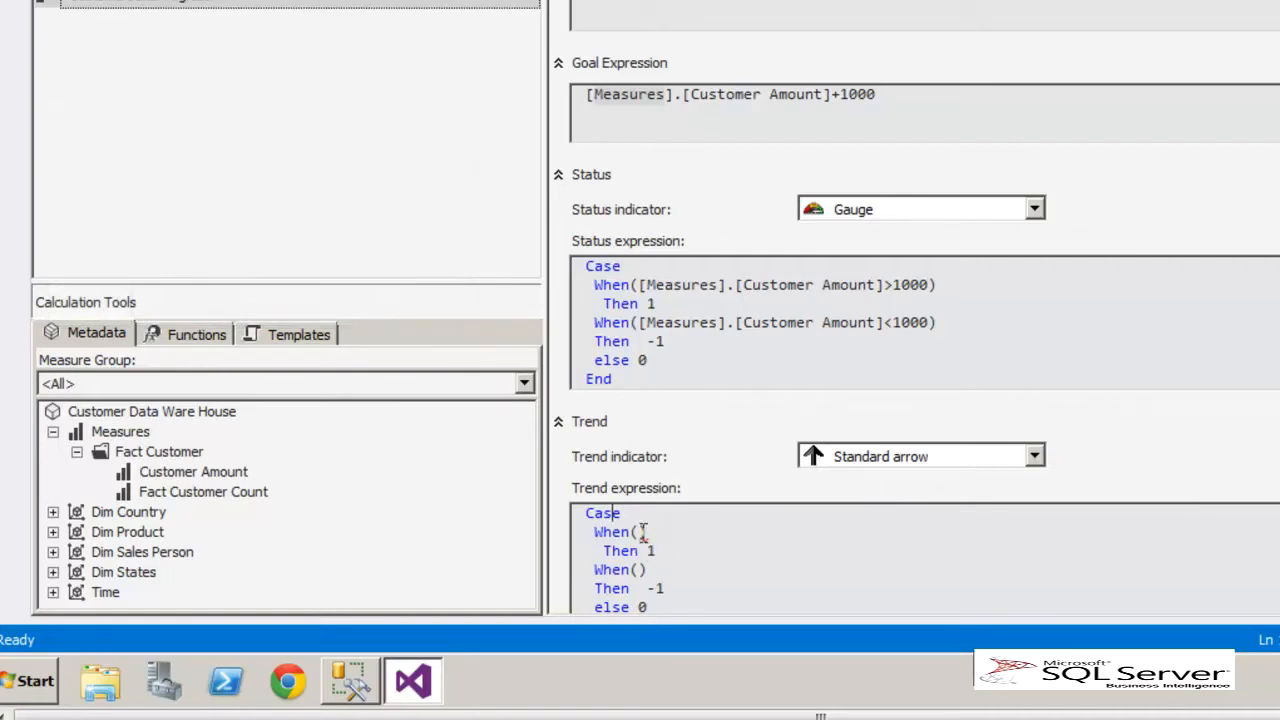
Step: Insert ([Time].[Year].prevmember,[Measures].[Customer Amount]) into the trend's first When condition and check it against the Time dimension's attributes
{"action": "type", "text": "([Time].[Year].prevmember,[Measures].[Customer Amount])"}
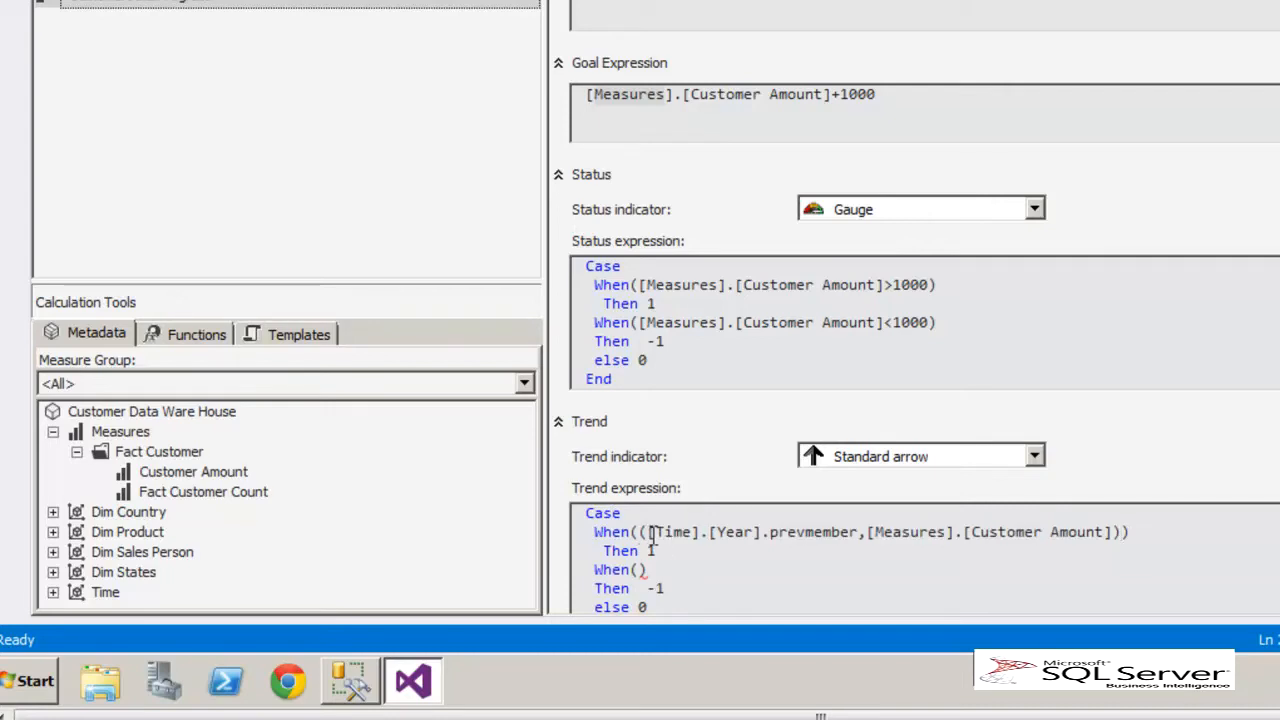
{"action": "left_click", "coordinate": [54, 592]}
{"action": "left_click", "coordinate": [53, 593]}
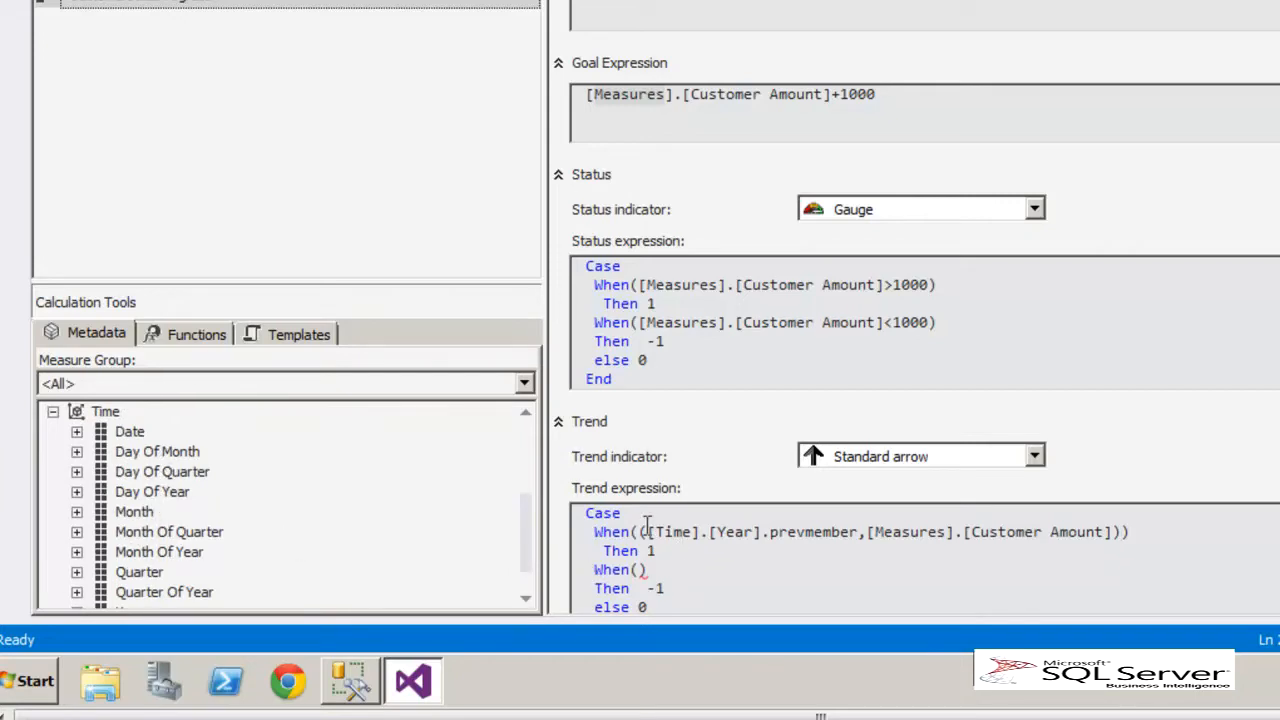
{"action": "left_click", "coordinate": [769, 532]}
{"action": "left_click_drag", "start_coordinate": [769, 532], "coordinate": [857, 534]}
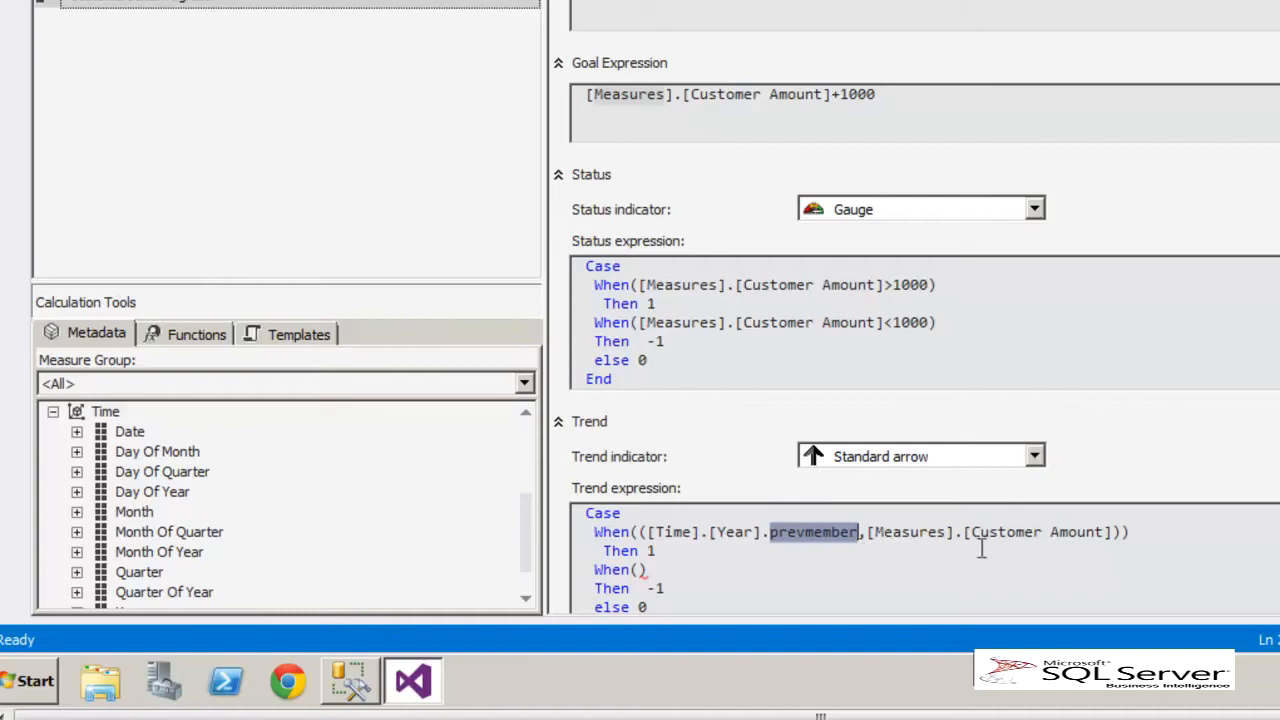
Step: Extend the trend's first When condition with a greater-than comparison against the Customer Amount measure
{"action": "left_click", "coordinate": [1122, 532]}
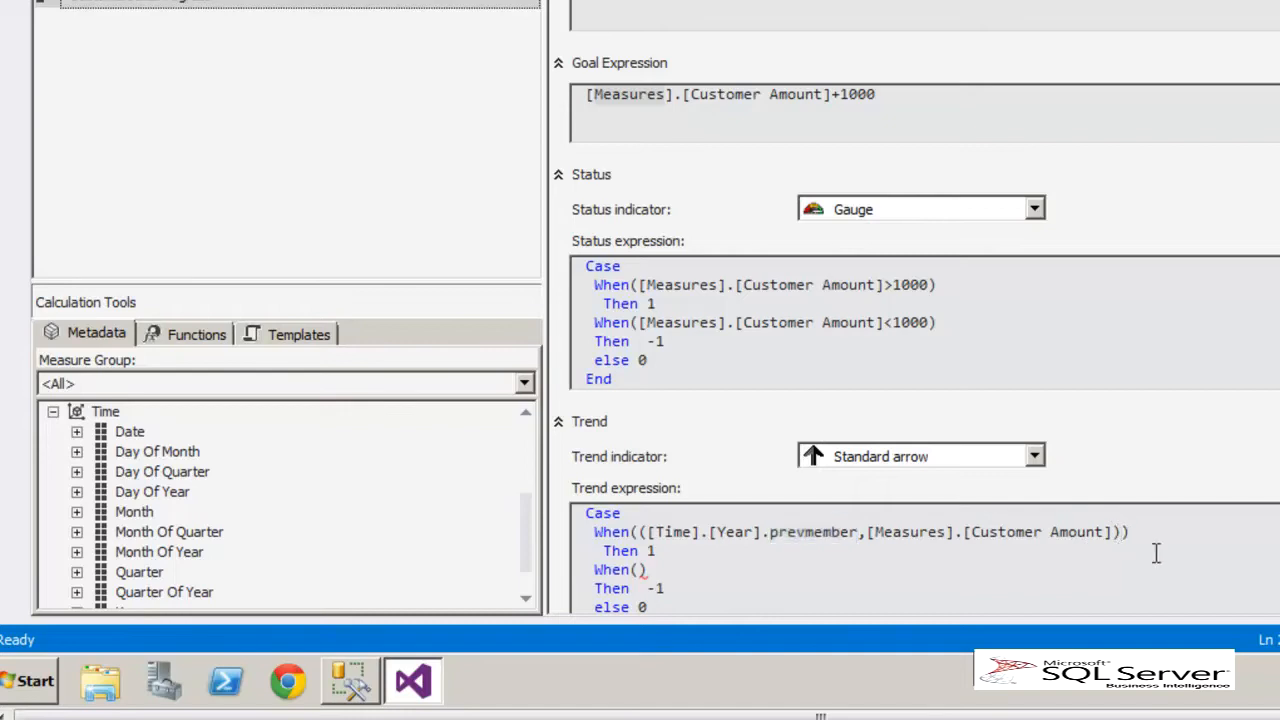
{"action": "type", "text": ">"}
{"action": "scroll", "coordinate": [527, 455], "scroll_direction": "up", "scroll_amount": 3}
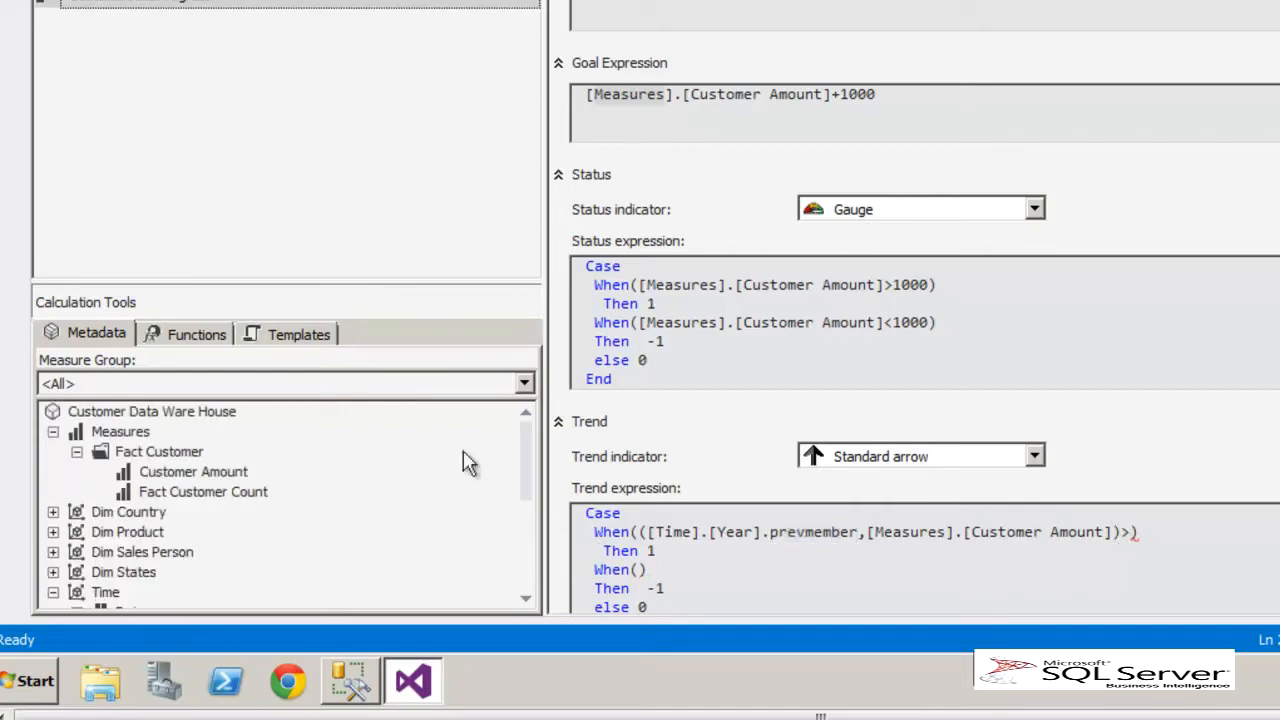
{"action": "left_click_drag", "start_coordinate": [211, 473], "coordinate": [1128, 540]}
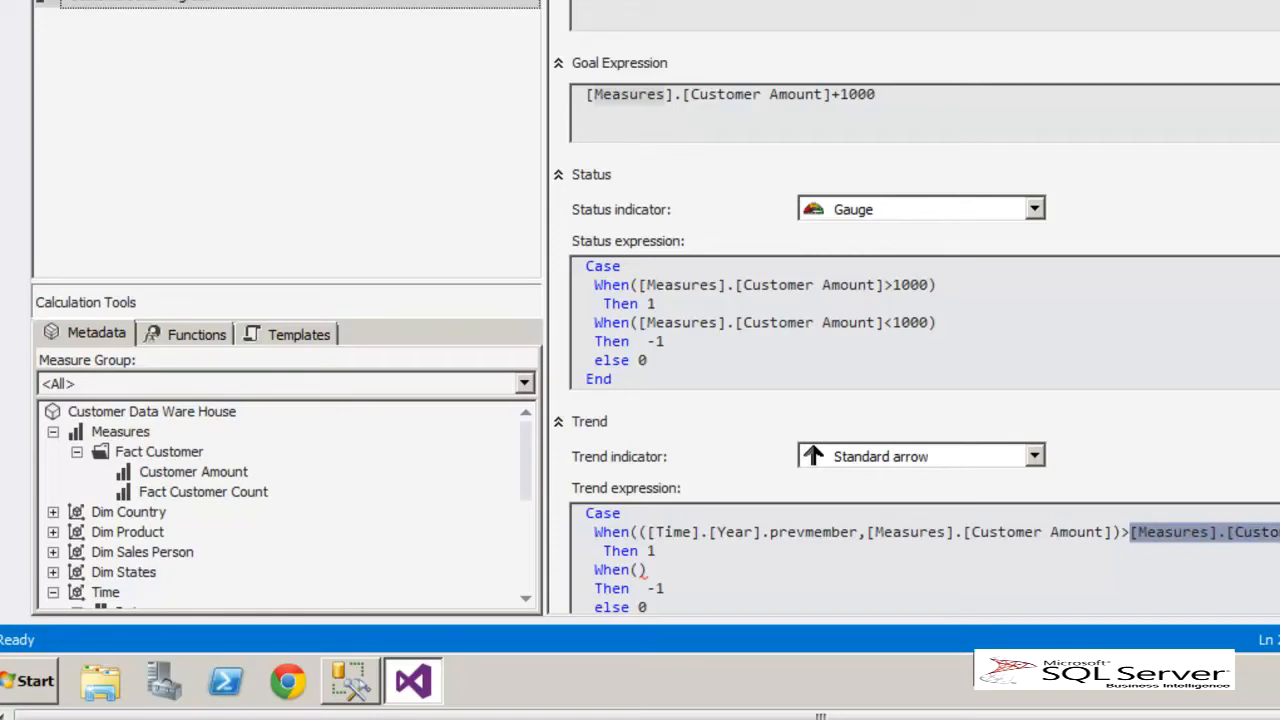
Step: Change the return value of the trend expression's first When condition to -1
{"action": "left_click_drag", "start_coordinate": [639, 532], "coordinate": [1118, 527]}
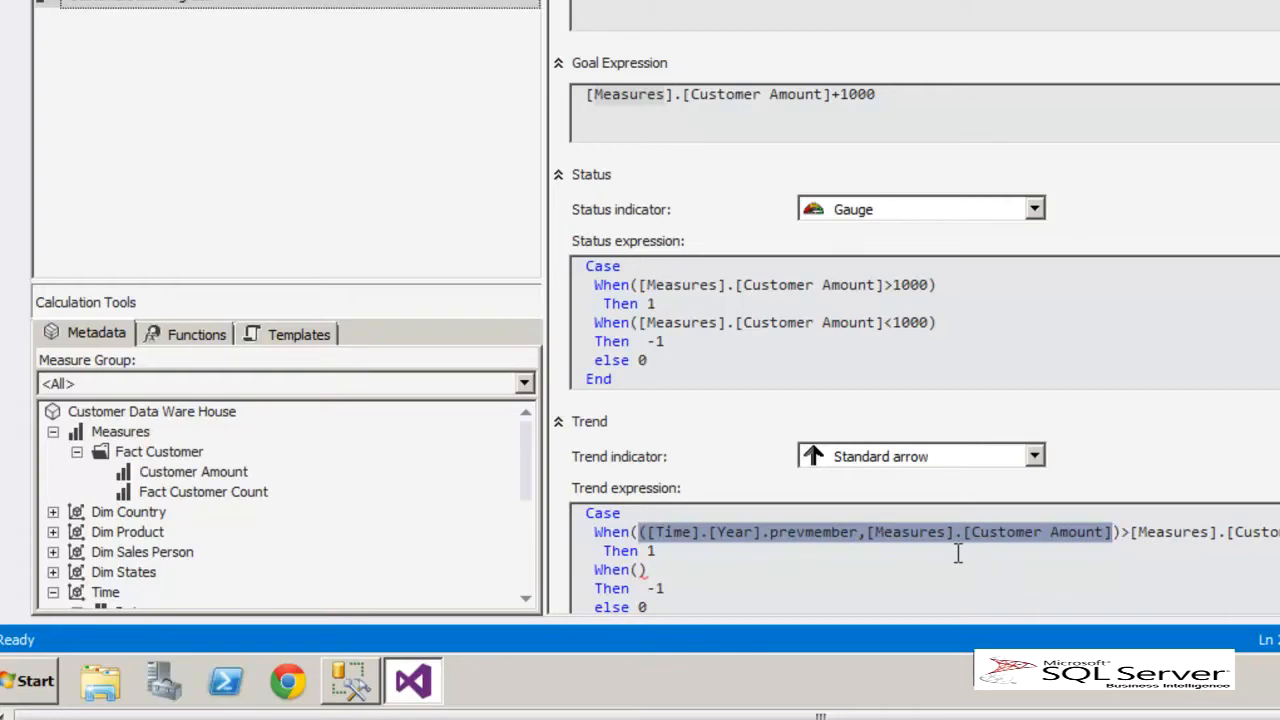
{"action": "left_click", "coordinate": [649, 551]}
{"action": "type", "text": "-"}
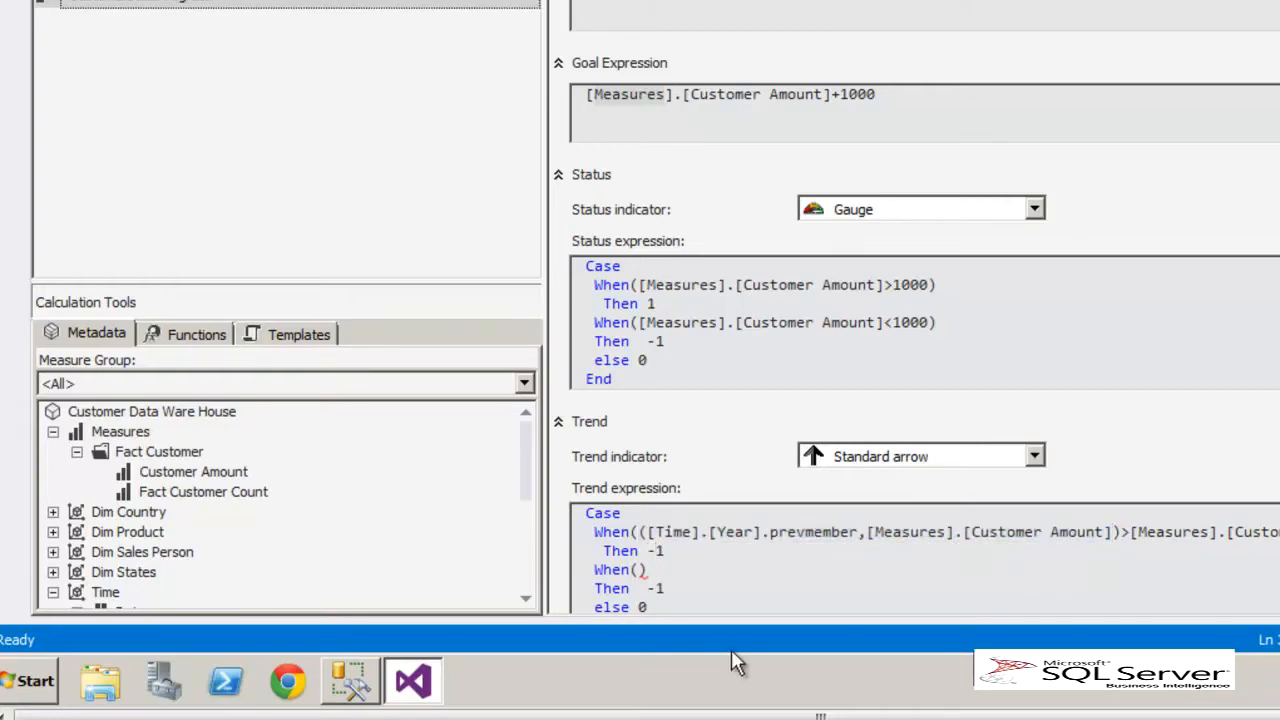
Step: Copy the trend's first When condition into the empty parentheses of its second When
{"action": "key", "text": "Up"}
{"action": "key", "text": "Left"}
{"action": "key", "text": "Left"}
{"action": "key", "text": "shift+End"}
{"action": "key", "text": "ctrl+c"}
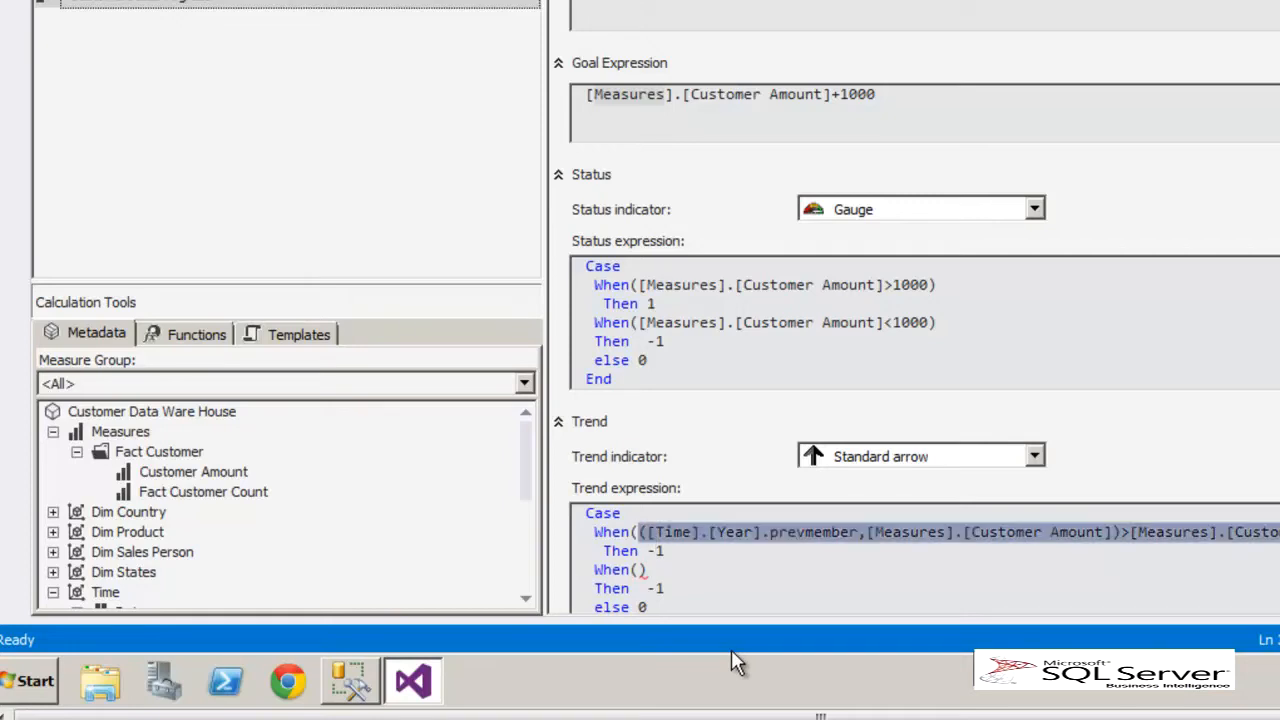
{"action": "key", "text": "Down"}
{"action": "key", "text": "Down"}
{"action": "key", "text": "Left"}
{"action": "key", "text": "Left"}
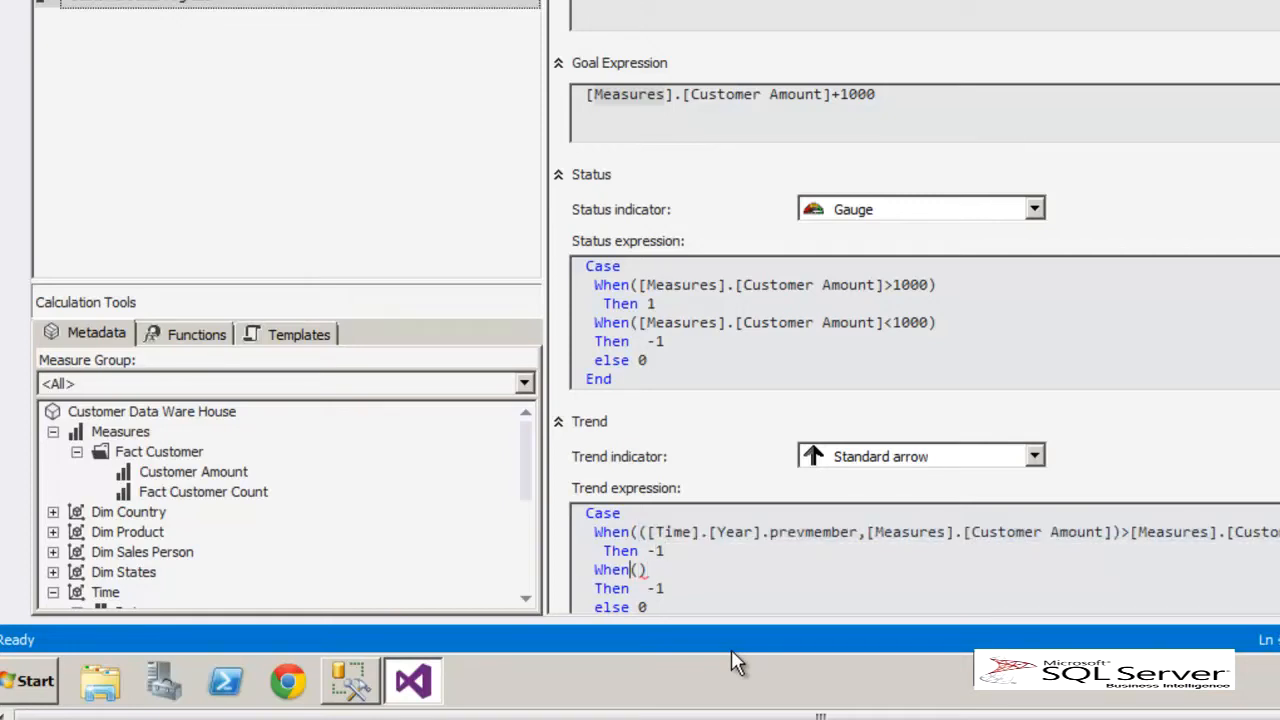
{"action": "key", "text": "Right"}
{"action": "key", "text": "ctrl+v"}
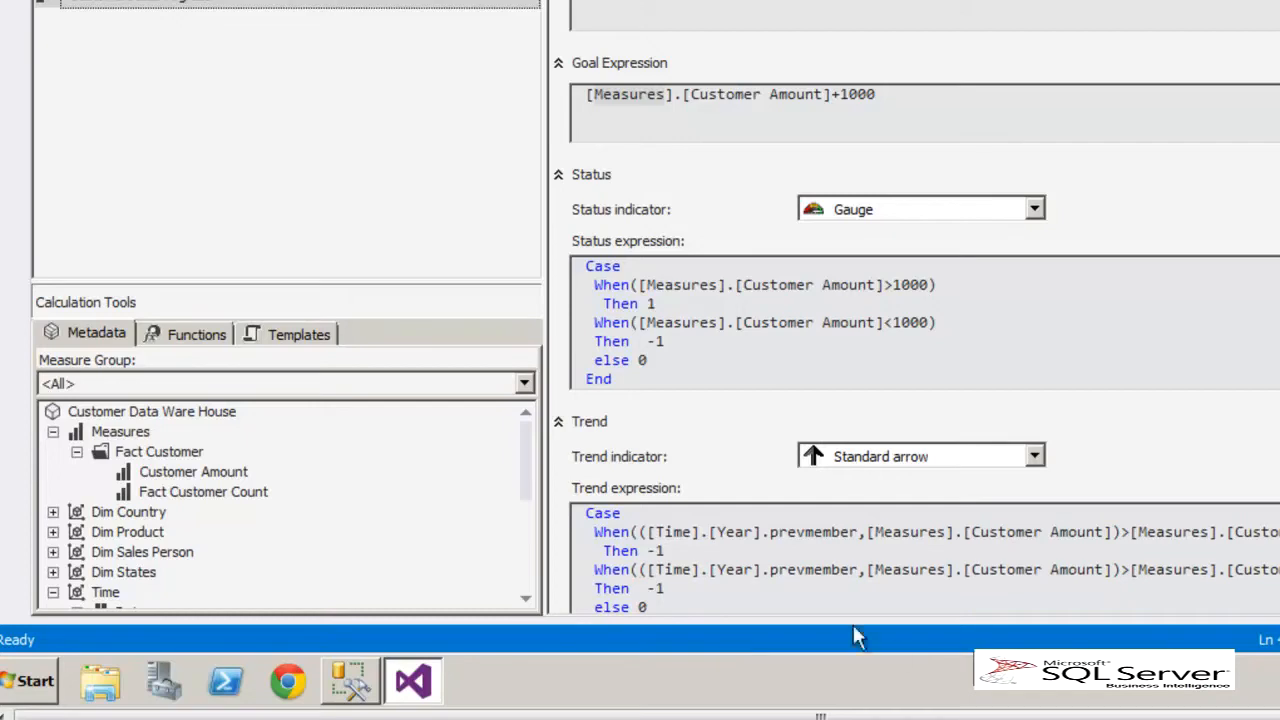
Step: Change the comparison in the trend's second When condition to less-than (<) and its return value to 1
{"action": "left_click", "coordinate": [1131, 570]}
{"action": "key", "text": "BackSpace"}
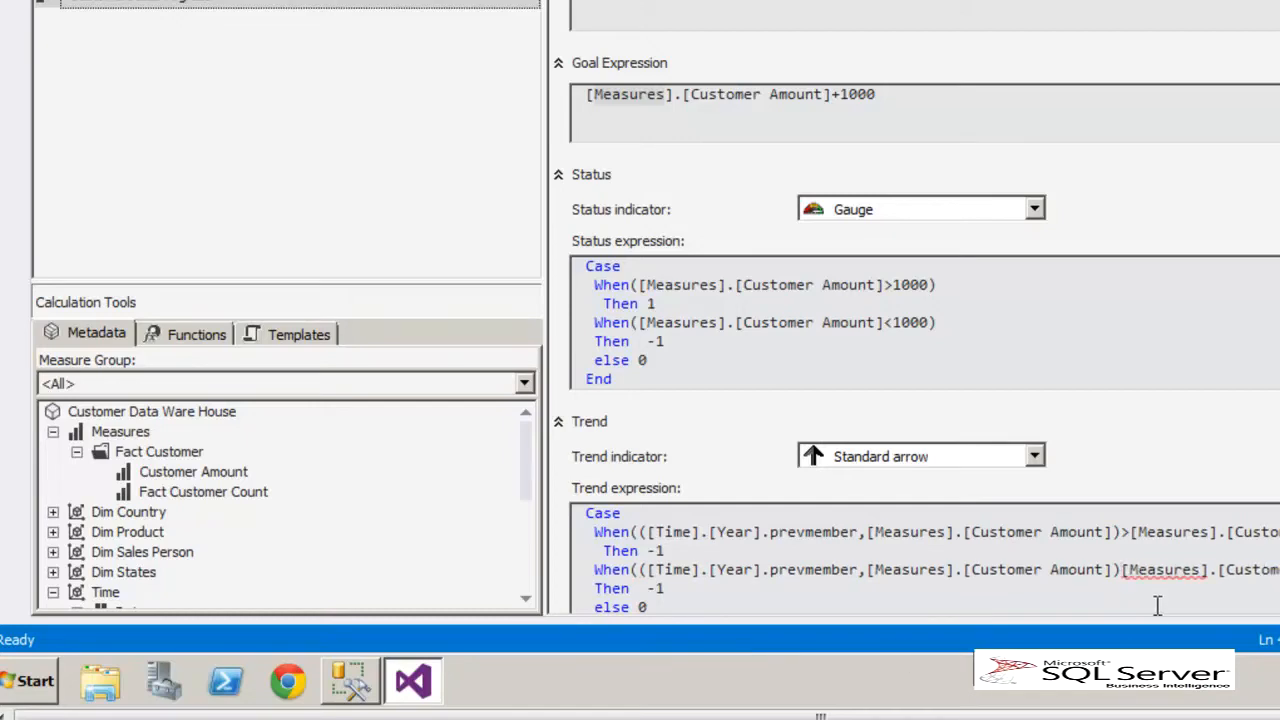
{"action": "type", "text": "<"}
{"action": "key", "text": "Down"}
{"action": "key", "text": "Left"}
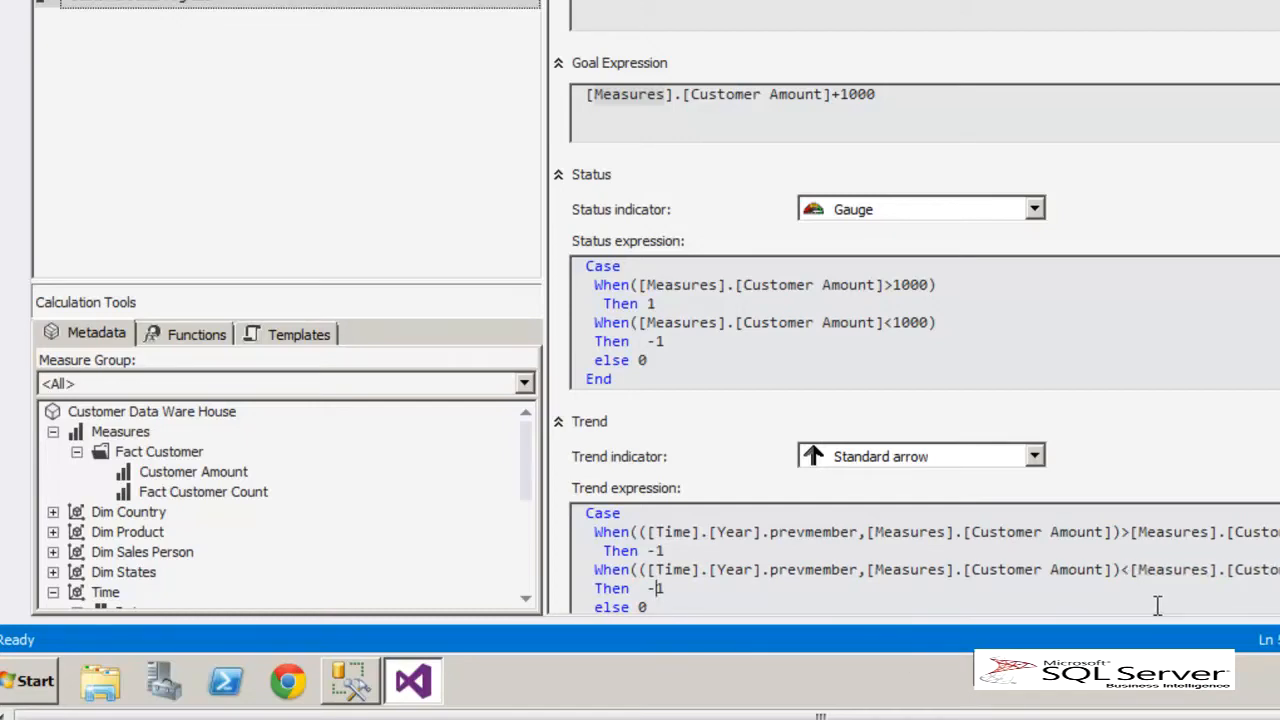
{"action": "key", "text": "BackSpace"}
{"action": "key", "text": "Down"}
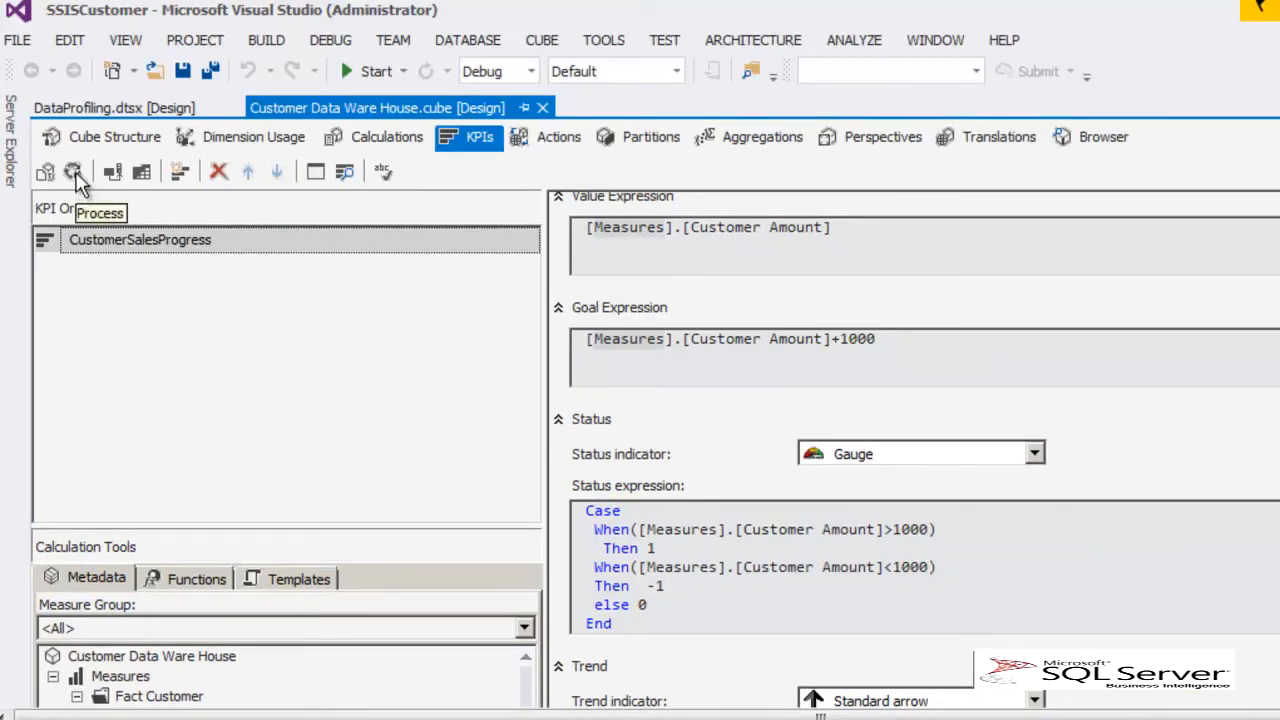
Step: Build and deploy the project, run Process Full on the Customer Data Ware House cube, and close the processing dialogs
{"action": "left_click", "coordinate": [77, 177]}
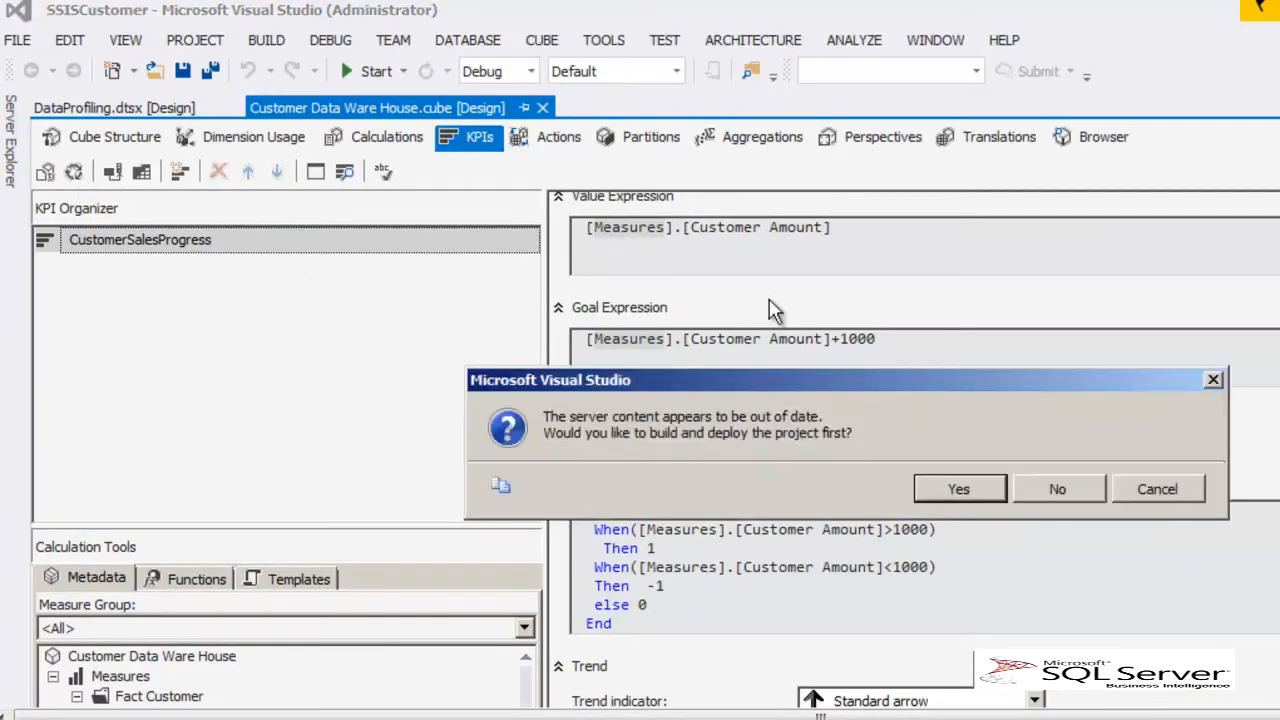
{"action": "key", "text": "Return"}
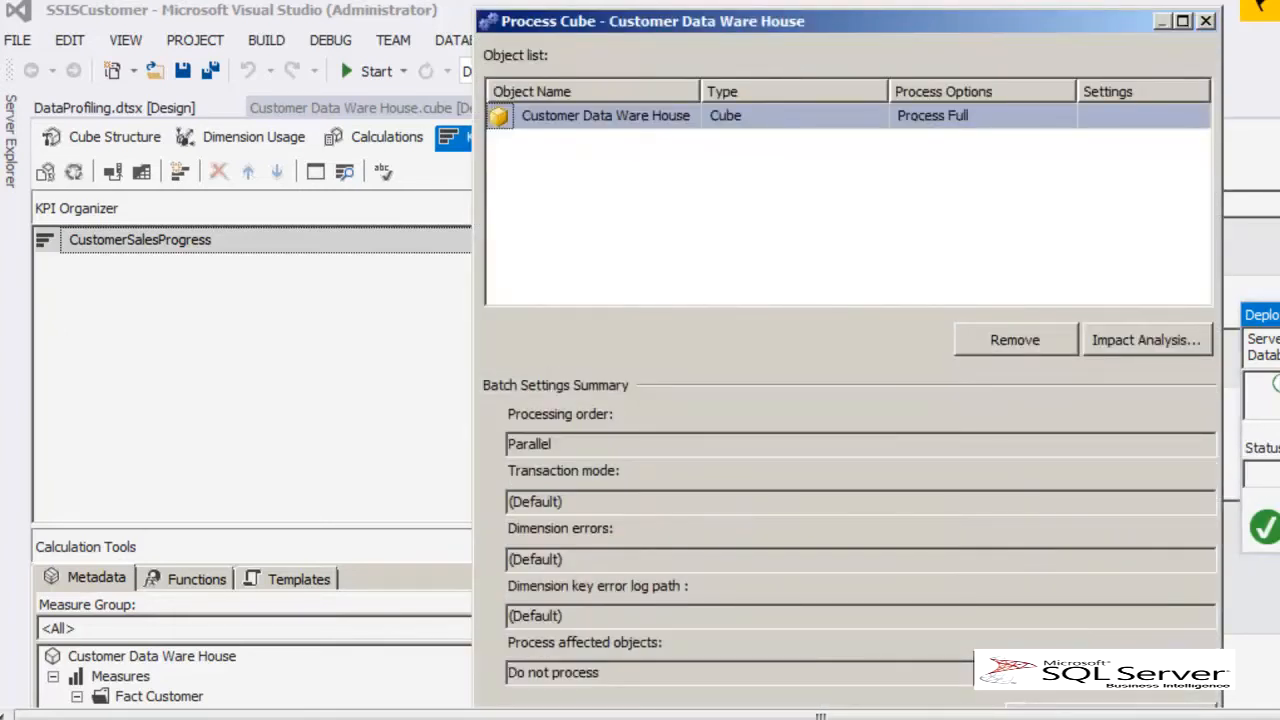
{"action": "key", "text": "Return"}
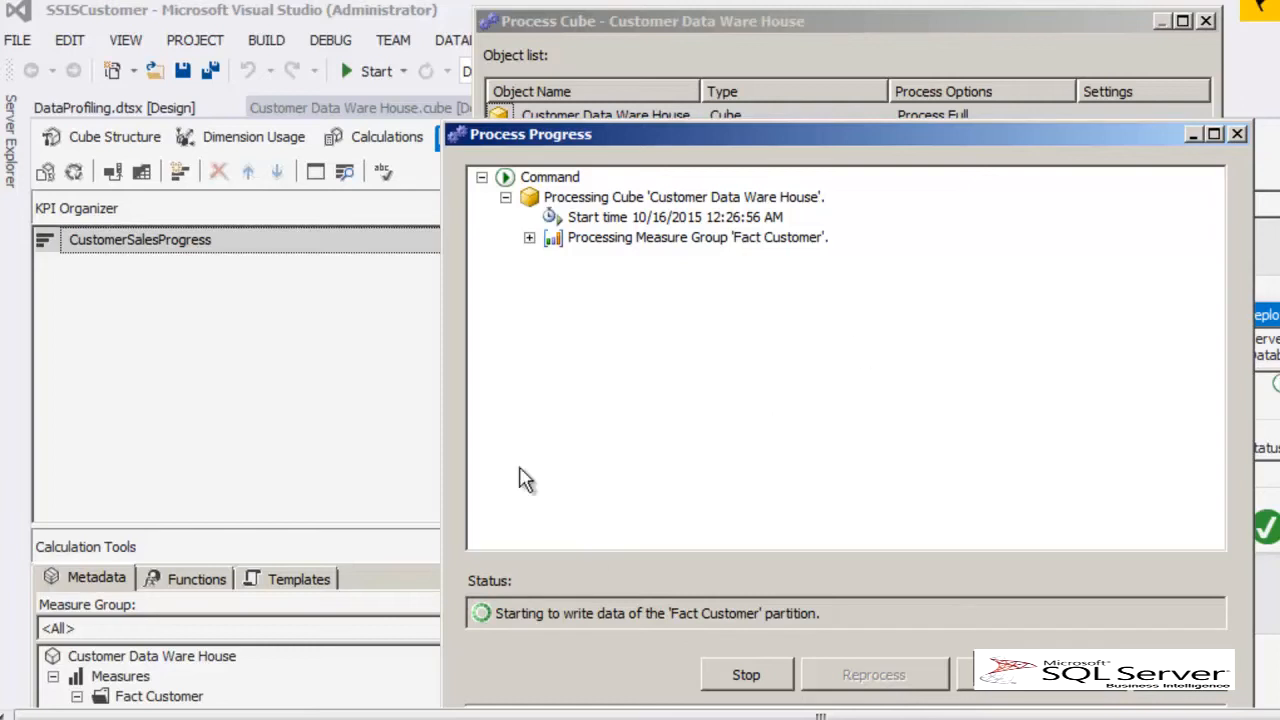
{"action": "left_click", "coordinate": [1237, 134]}
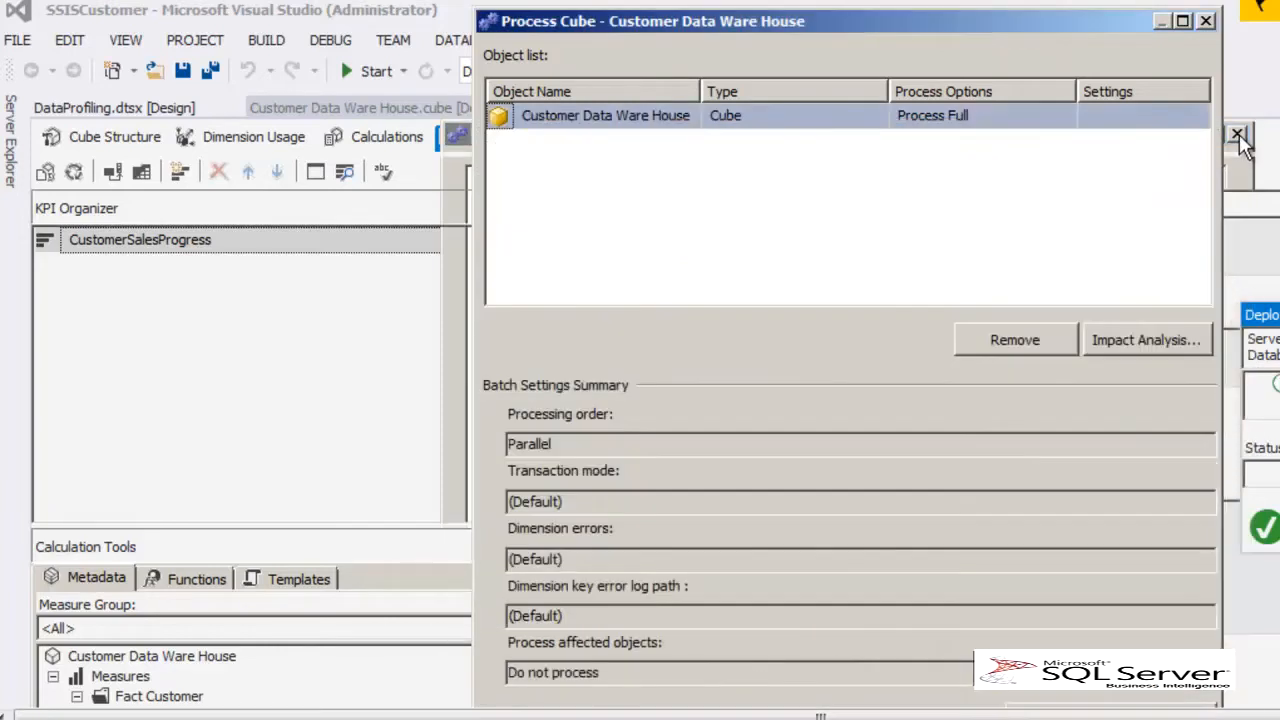
{"action": "left_click", "coordinate": [1207, 21]}
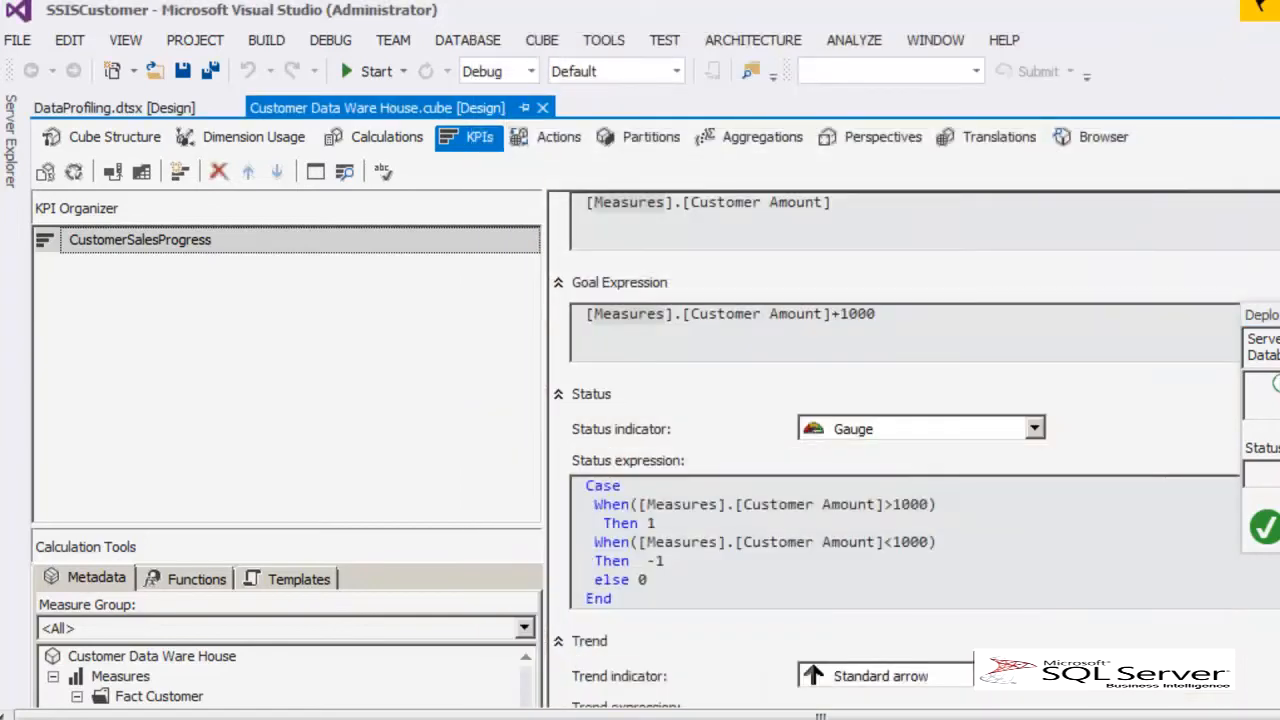
Step: Reconnect the cube browser to the reprocessed cube and add the whole CustomerSalesProgress KPI to the query
{"action": "left_click", "coordinate": [1112, 145]}
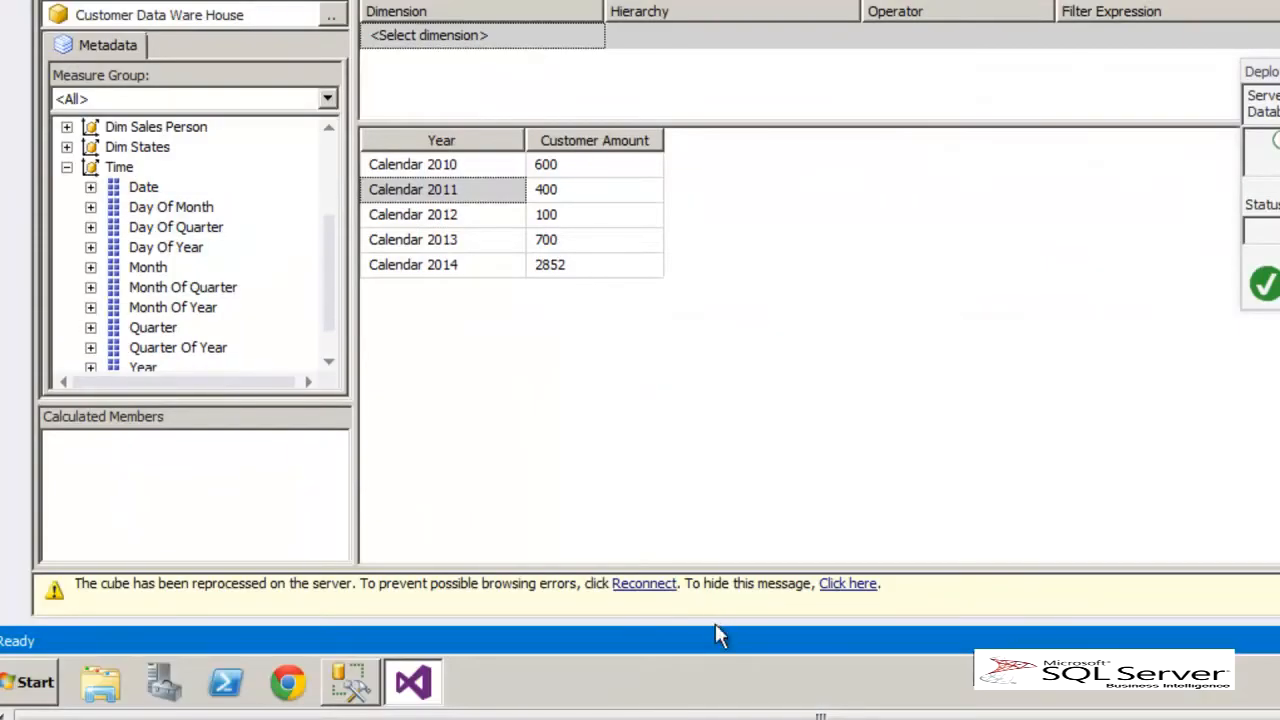
{"action": "left_click", "coordinate": [652, 589]}
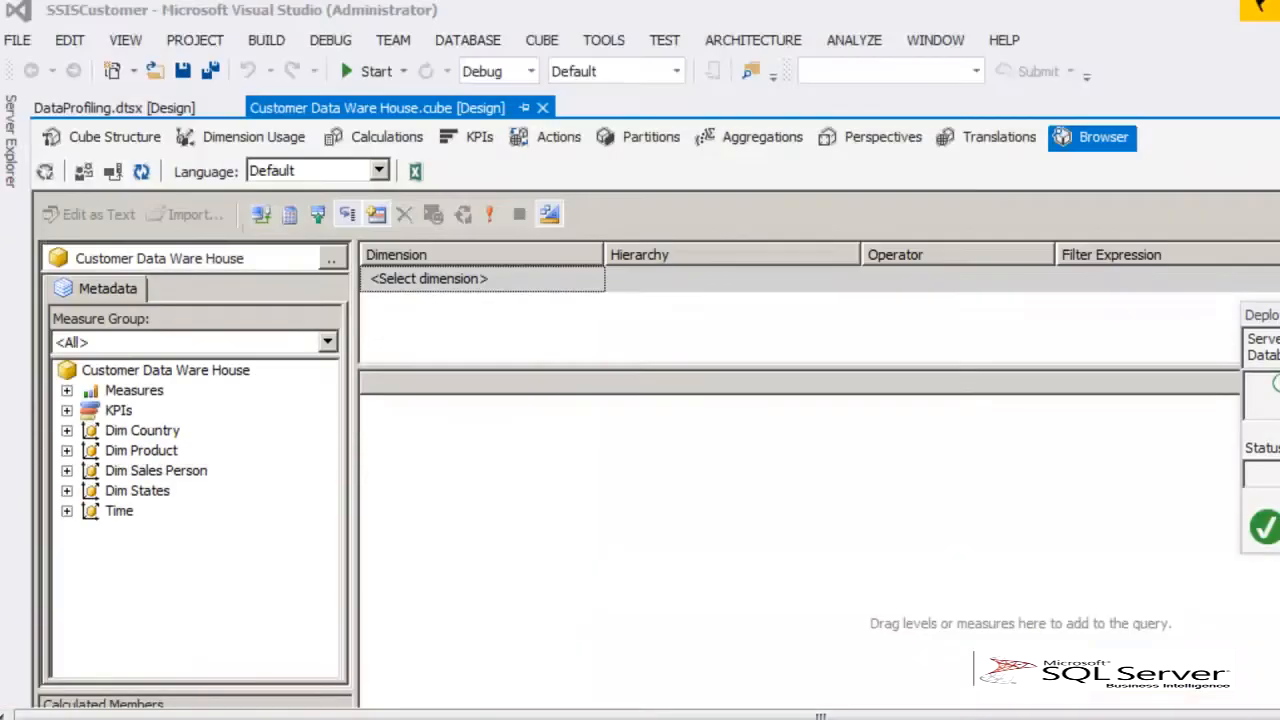
{"action": "left_click", "coordinate": [66, 410]}
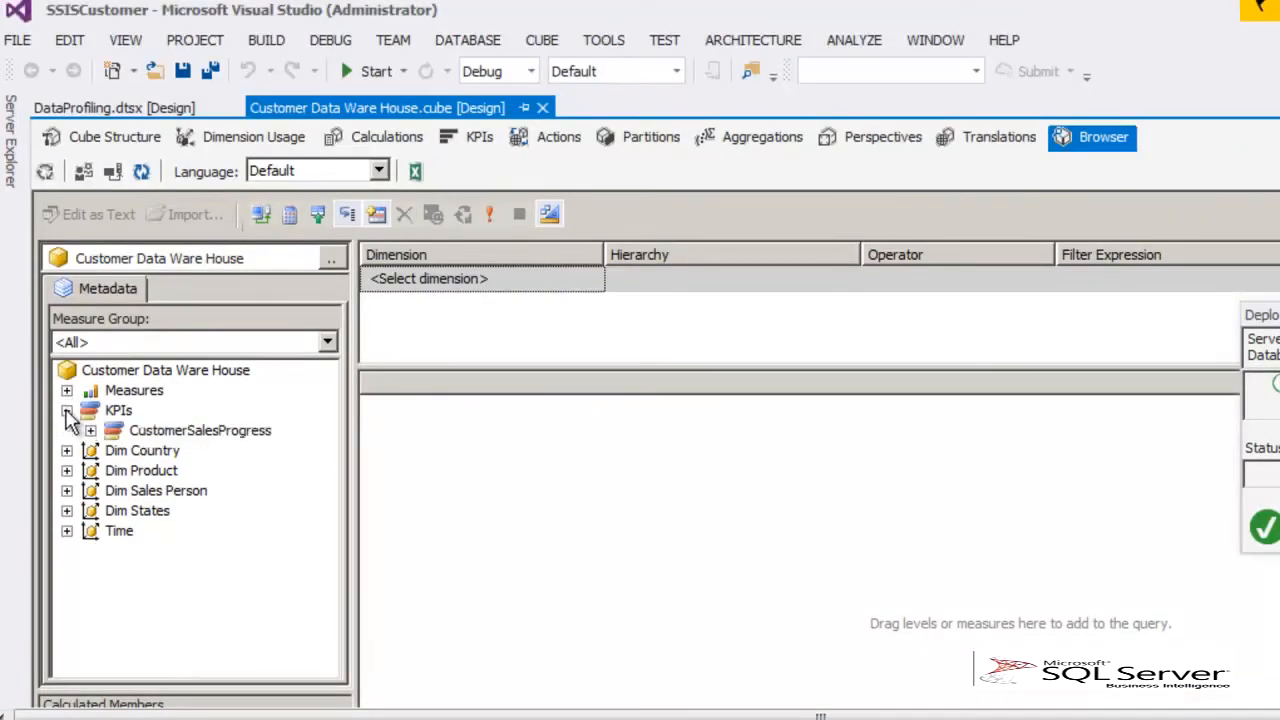
{"action": "left_click", "coordinate": [91, 432]}
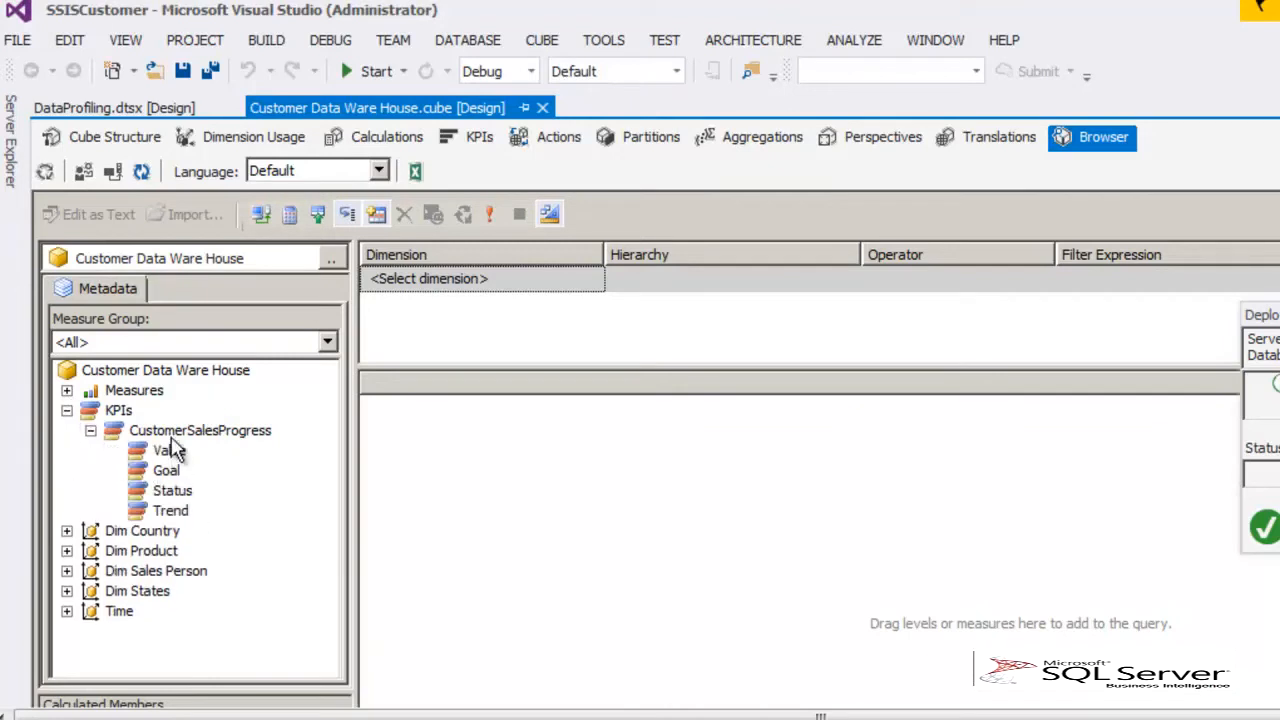
{"action": "left_click_drag", "start_coordinate": [172, 440], "coordinate": [426, 441]}
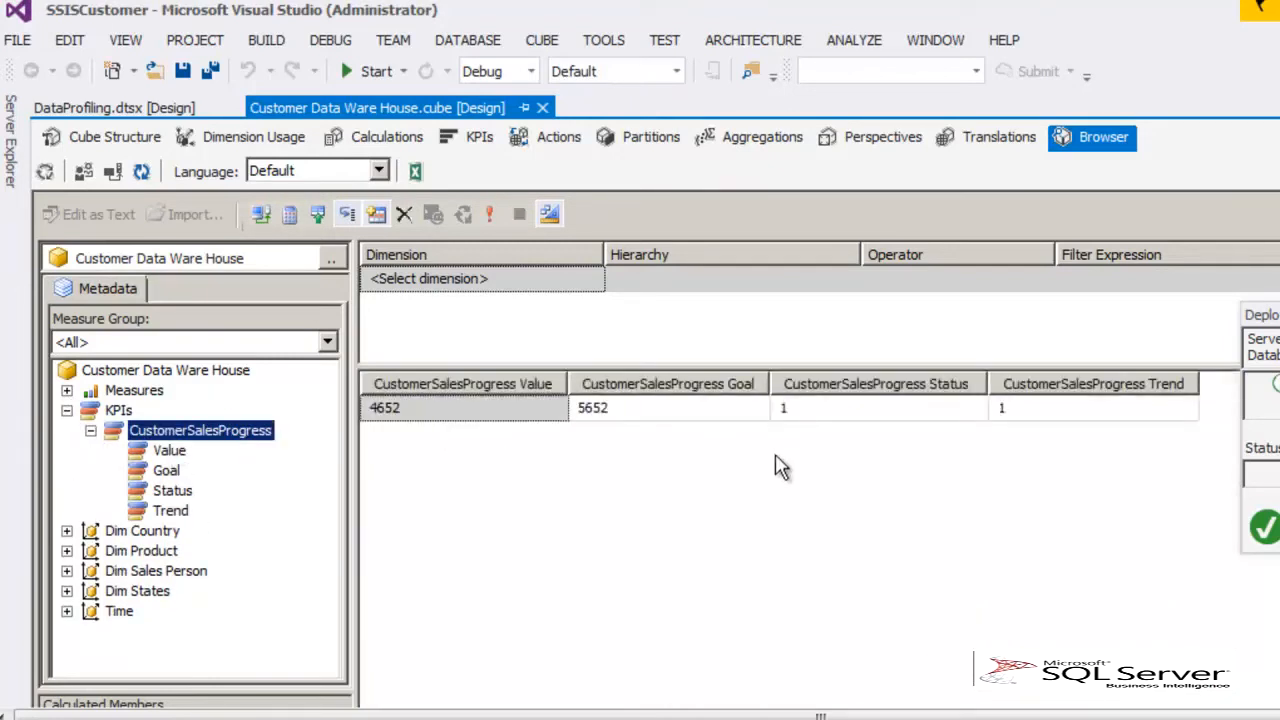
Step: Add the Time dimension's Year attribute as the query's first column and widen it to show the full year names
{"action": "left_click", "coordinate": [66, 611]}
{"action": "left_click_drag", "start_coordinate": [143, 612], "coordinate": [400, 537]}
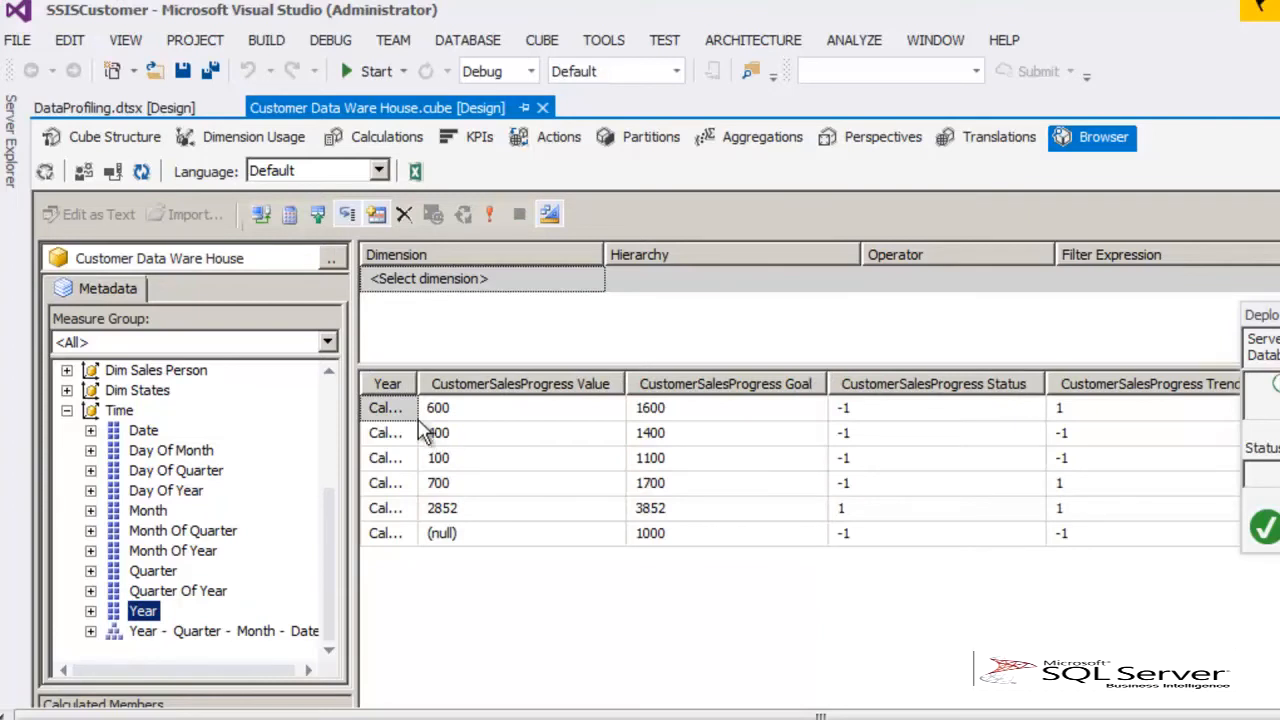
{"action": "left_click_drag", "start_coordinate": [418, 384], "coordinate": [487, 384]}
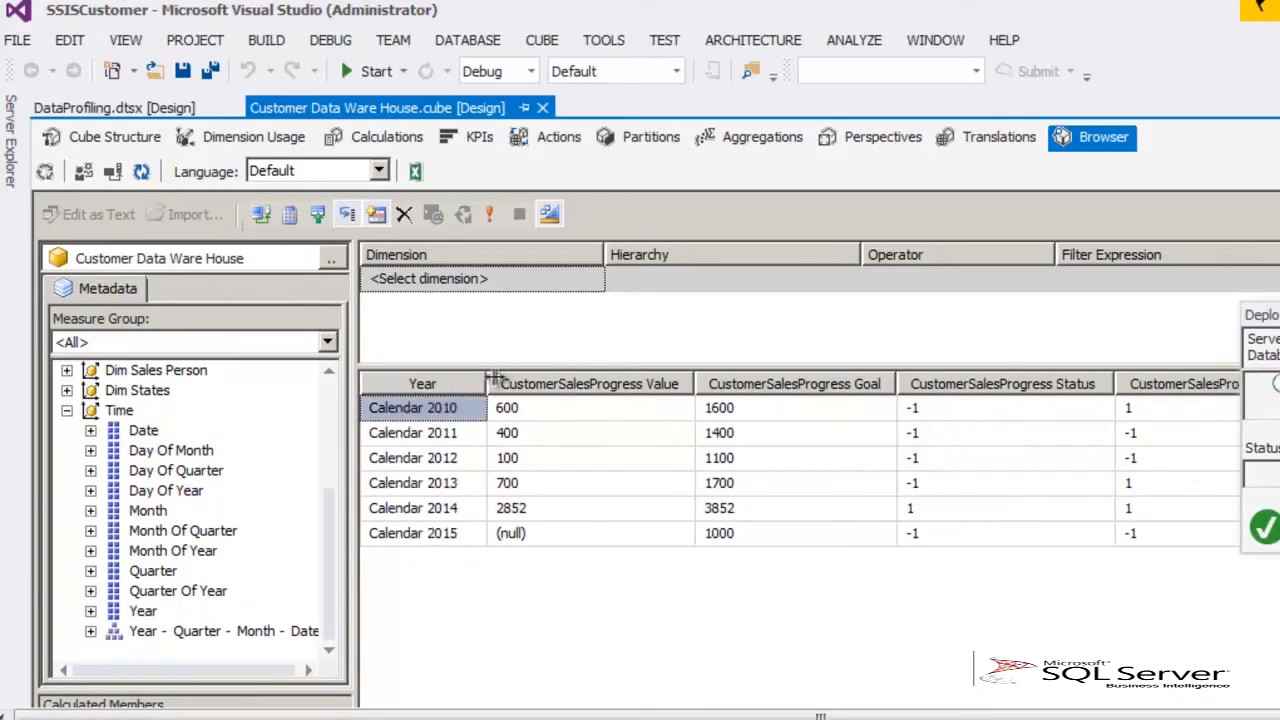
Step: Compare the KPI's value, goal and status by year, especially for Calendar 2010 and 2014, against the goal and status expressions
{"action": "left_click", "coordinate": [540, 418]}
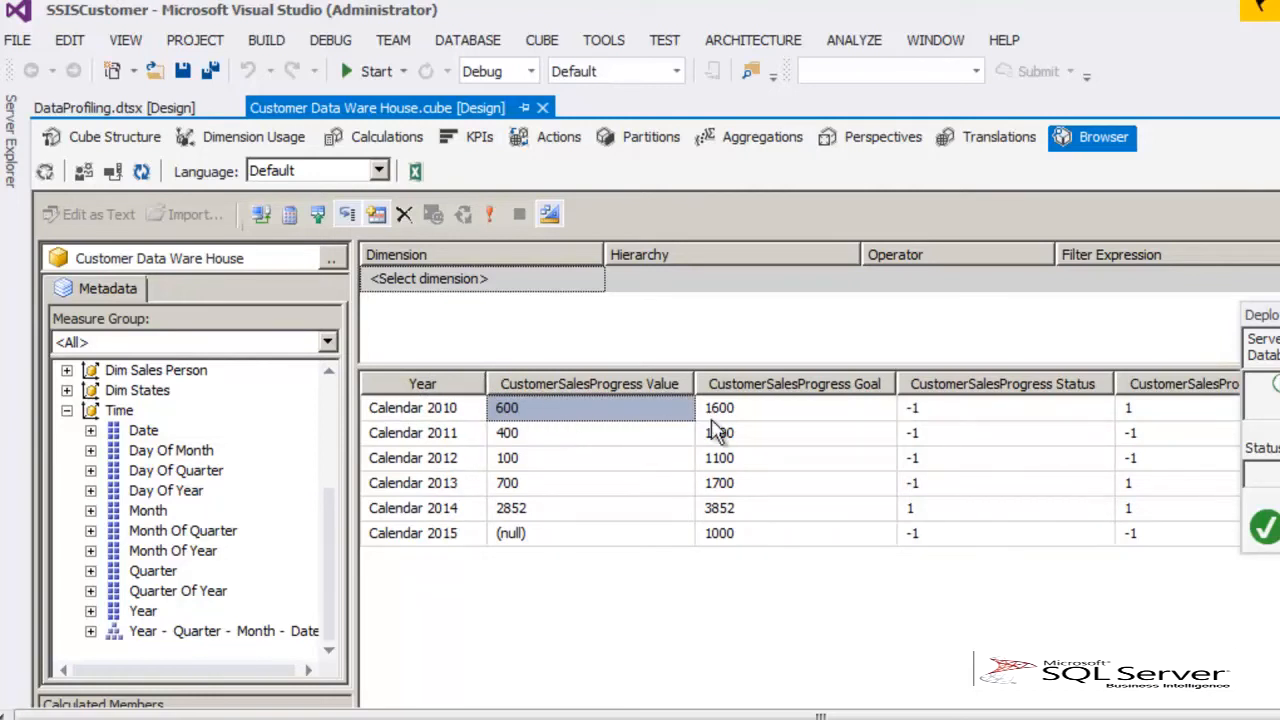
{"action": "left_click", "coordinate": [754, 417]}
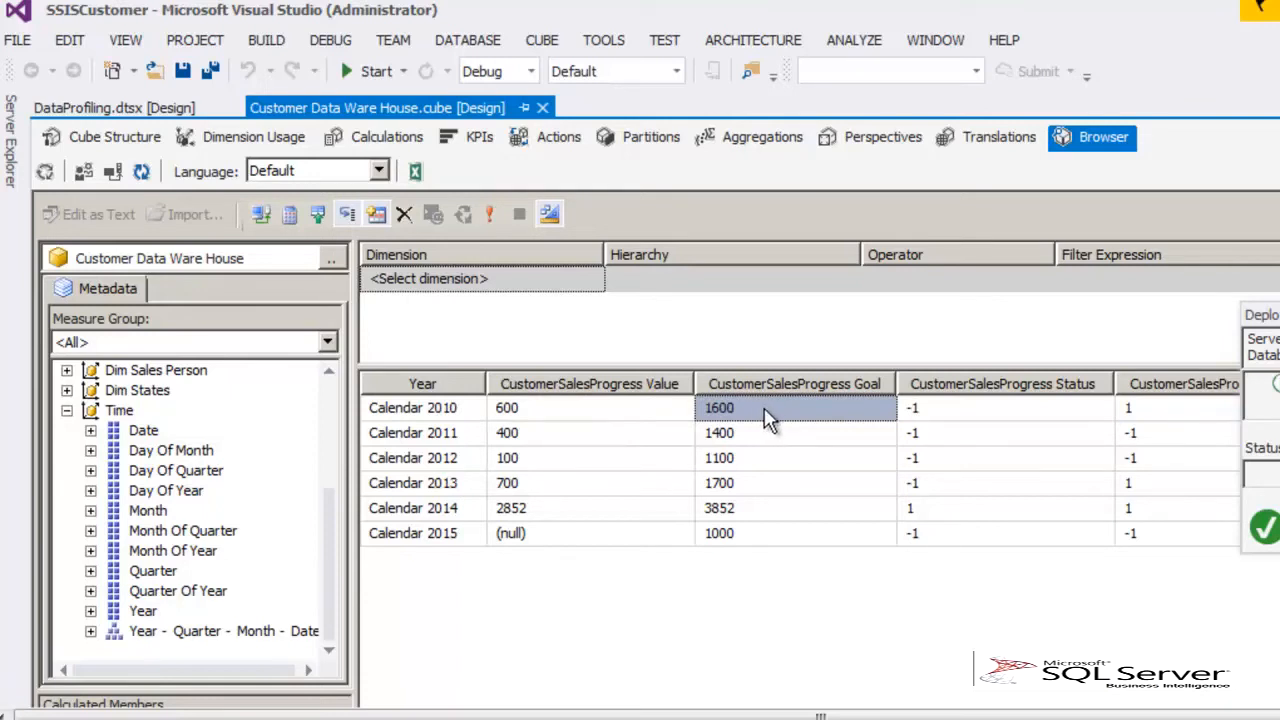
{"action": "left_click", "coordinate": [926, 416]}
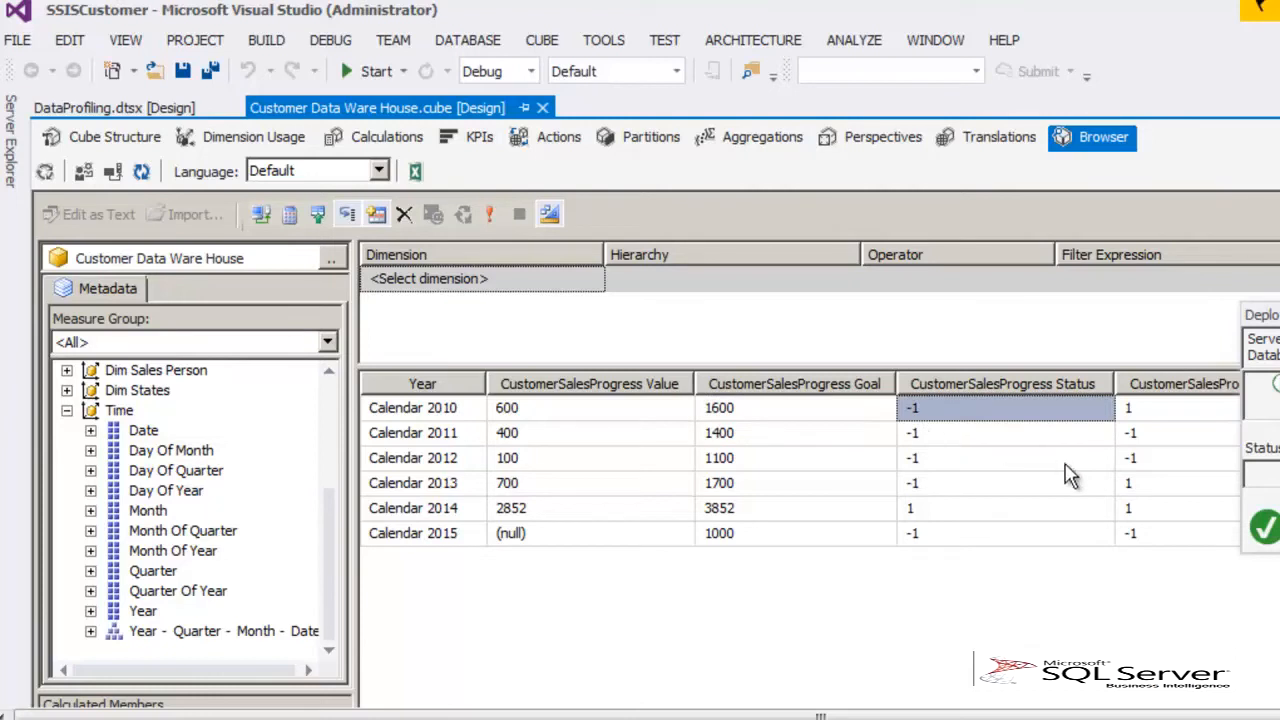
{"action": "left_click", "coordinate": [935, 485]}
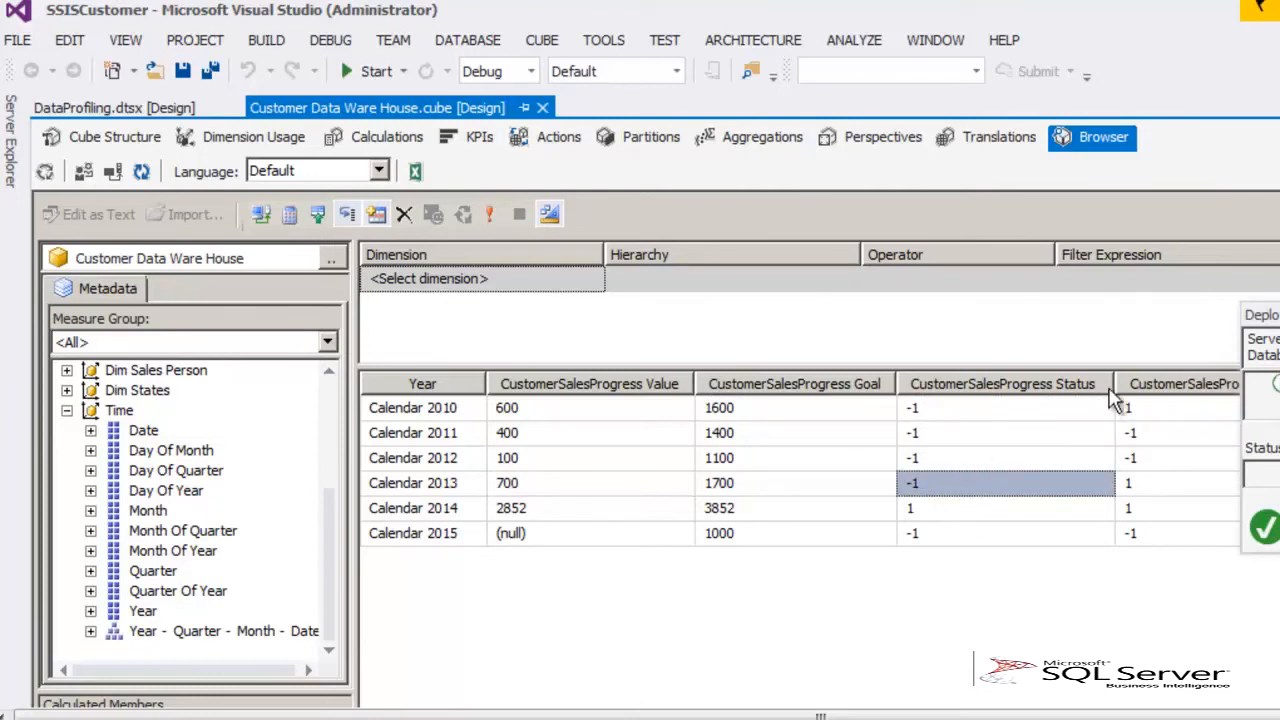
{"action": "left_click_drag", "start_coordinate": [1112, 383], "coordinate": [1066, 385]}
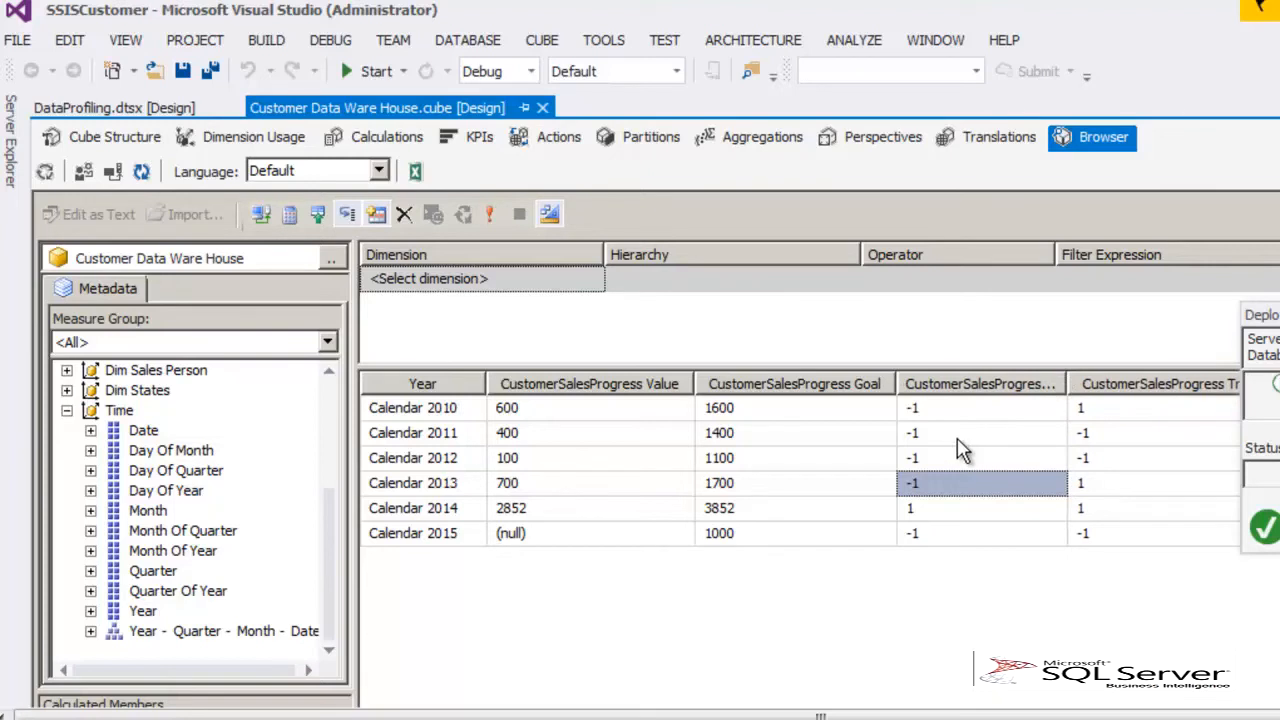
{"action": "left_click", "coordinate": [616, 414]}
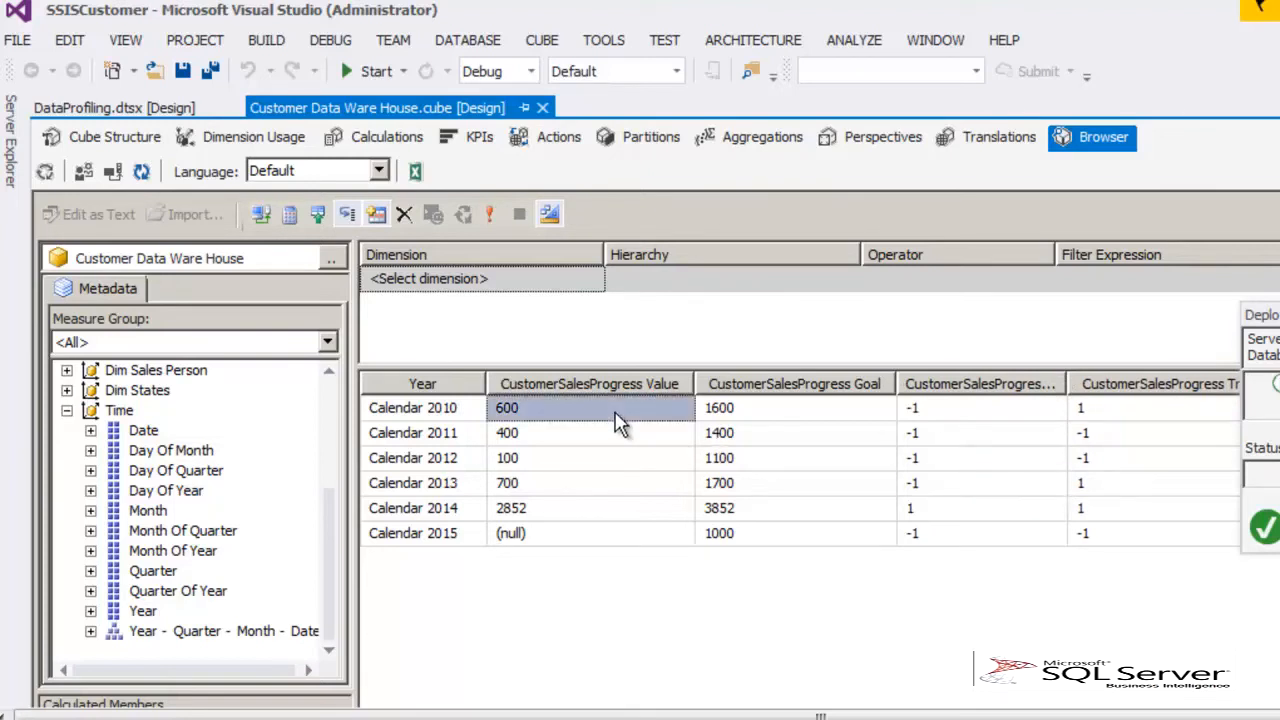
{"action": "left_click", "coordinate": [928, 418]}
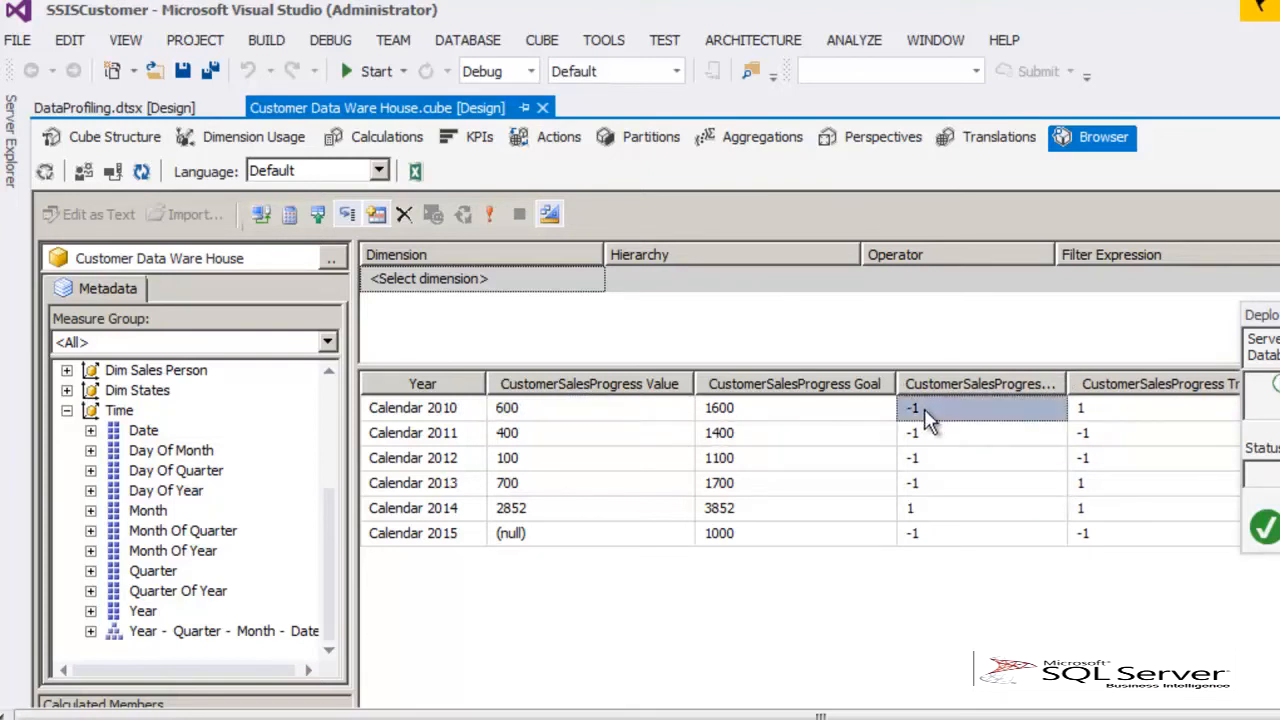
{"action": "left_click", "coordinate": [546, 516]}
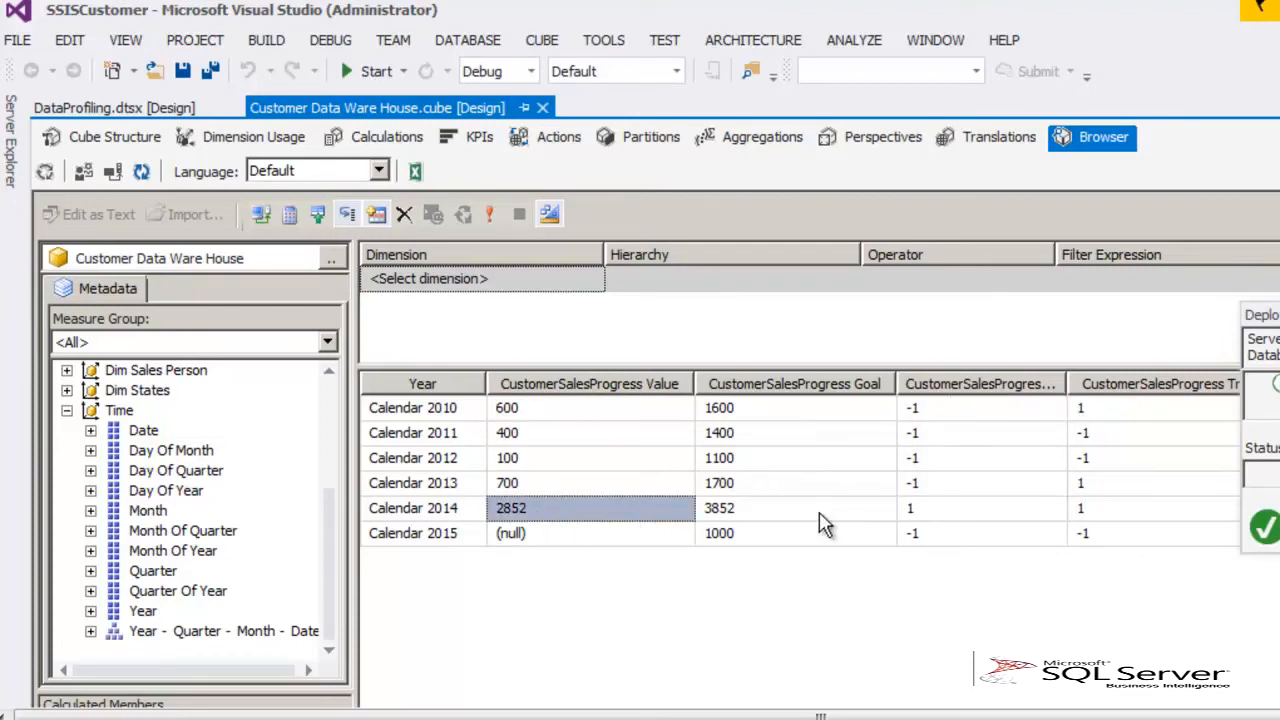
{"action": "left_click", "coordinate": [925, 515]}
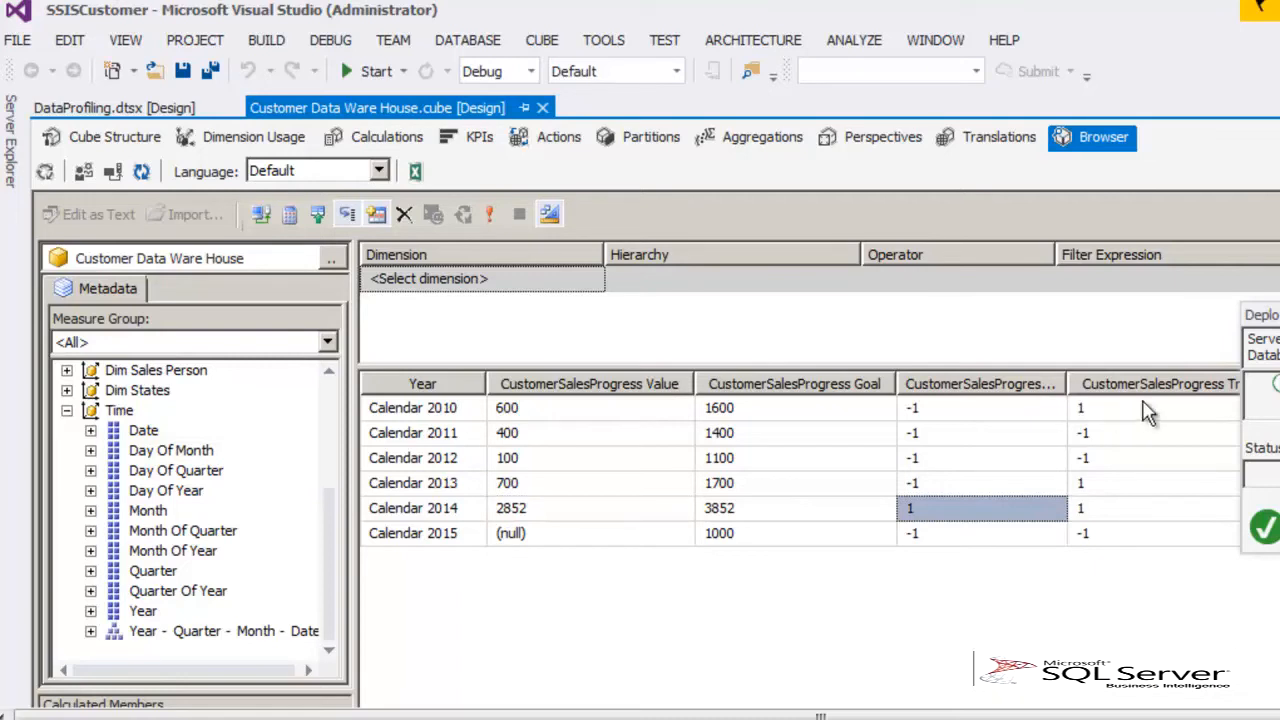
Step: Narrow the KPI status column and compare the trend results for Calendar 2010 and 2011 with their sales values
{"action": "left_click_drag", "start_coordinate": [1067, 384], "coordinate": [958, 393]}
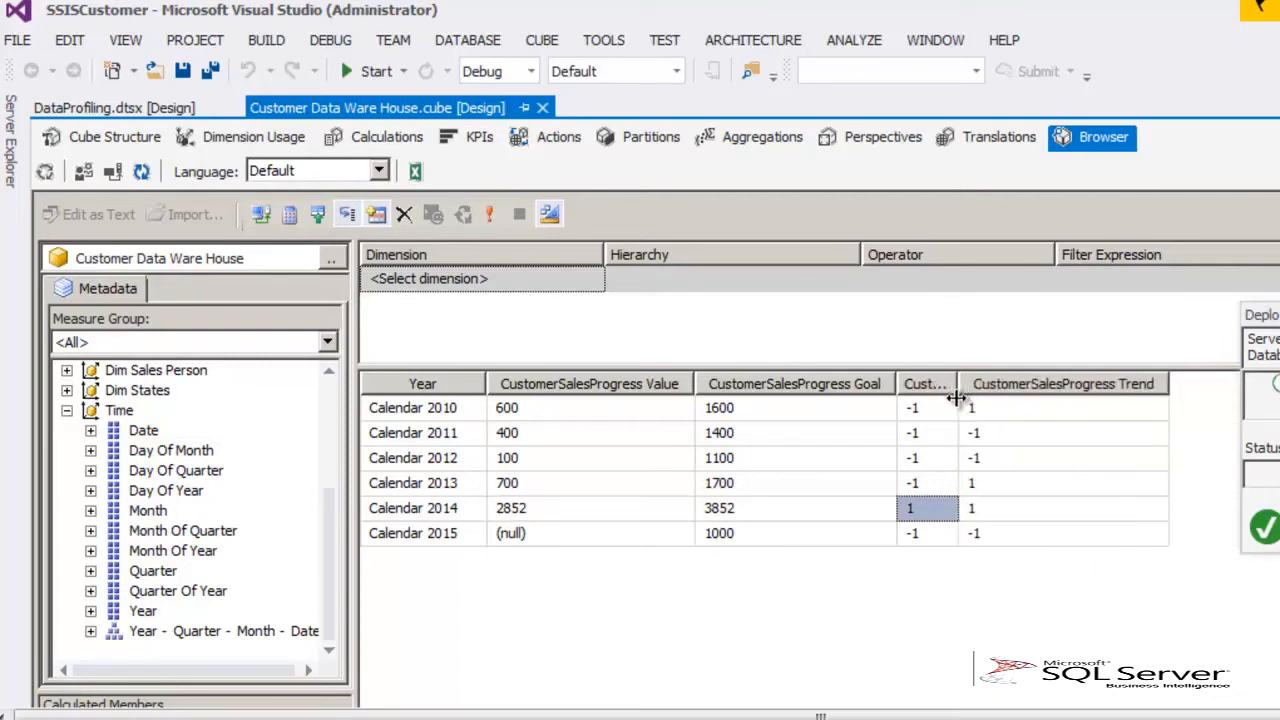
{"action": "left_click", "coordinate": [1005, 416]}
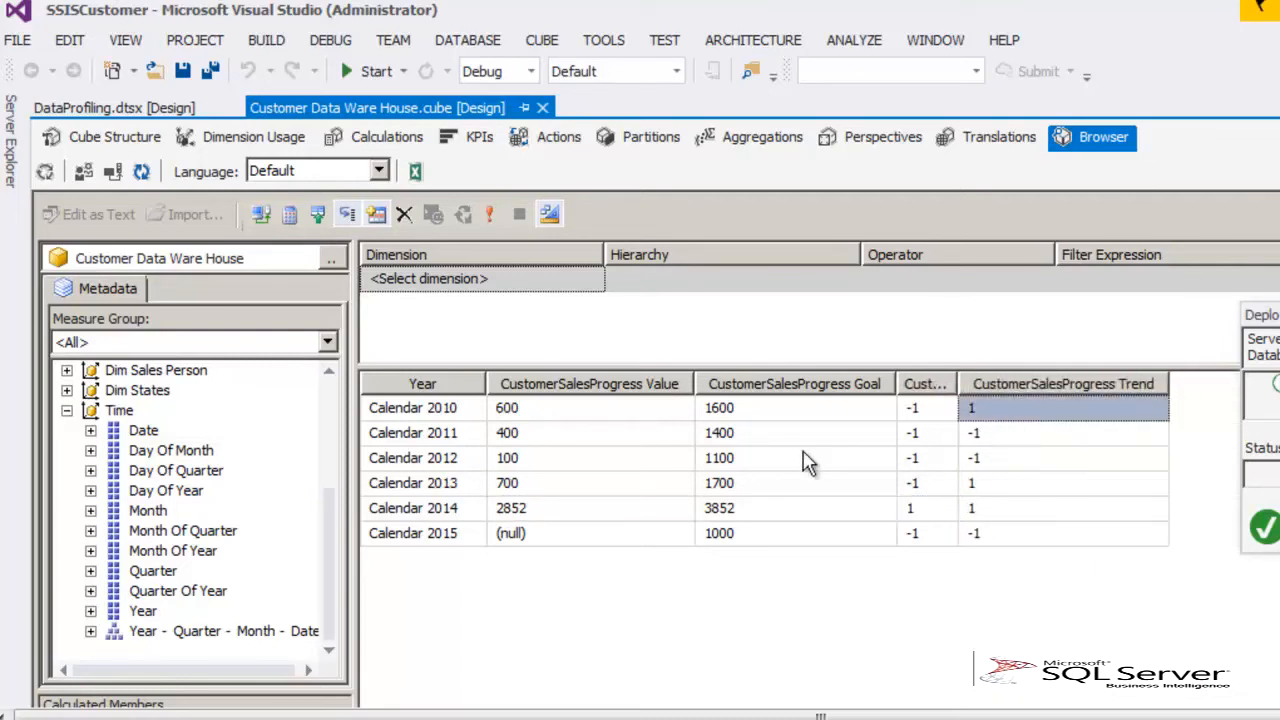
{"action": "left_click", "coordinate": [545, 412]}
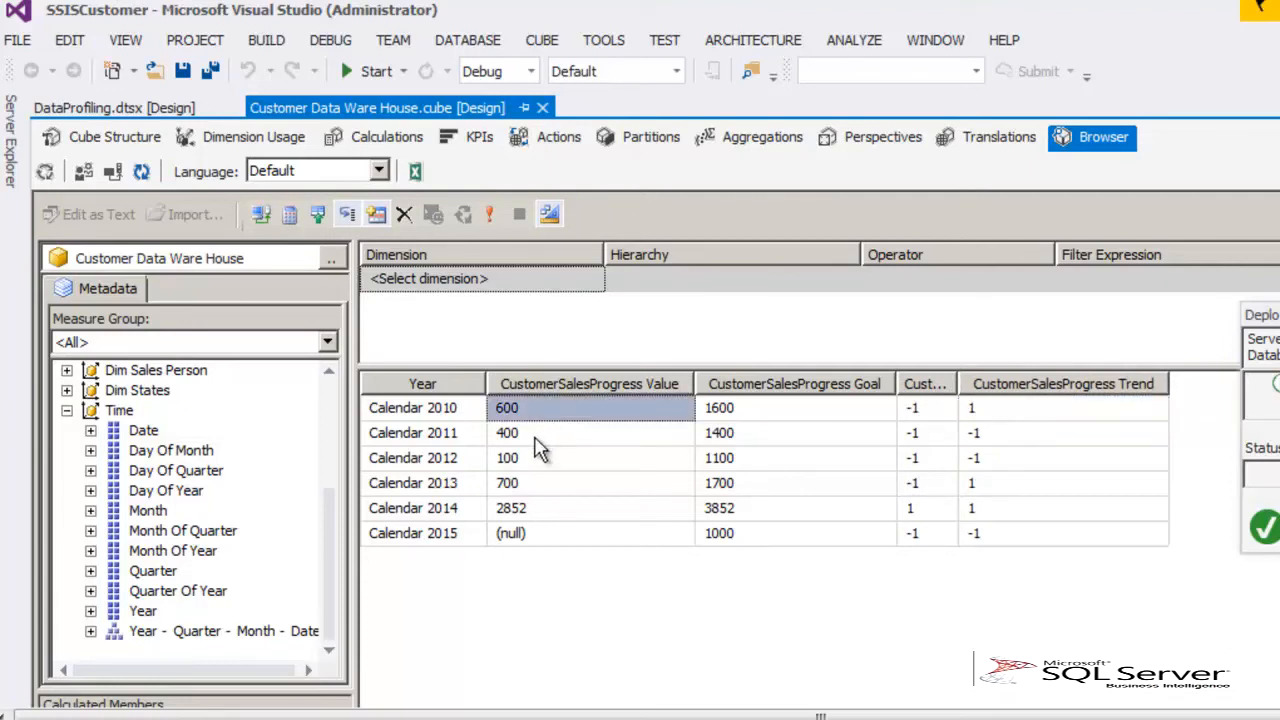
{"action": "left_click", "coordinate": [536, 436]}
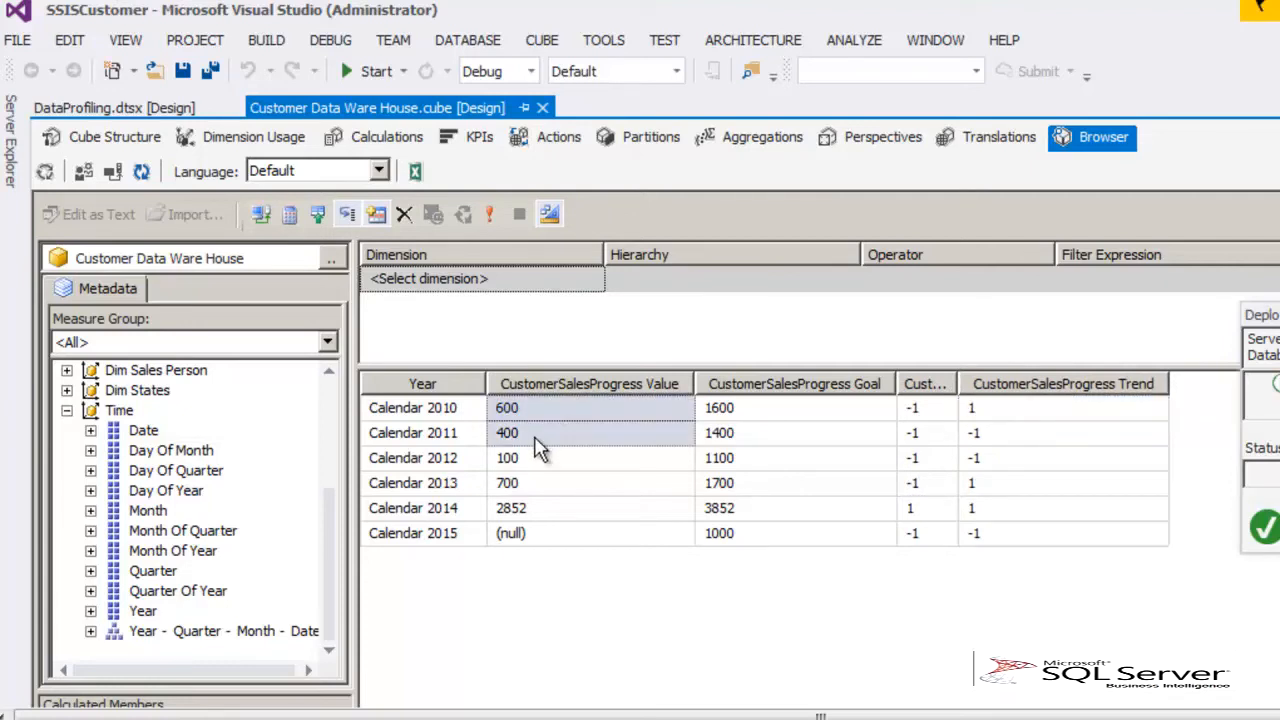
{"action": "left_click", "coordinate": [448, 440]}
{"action": "left_click", "coordinate": [468, 412]}
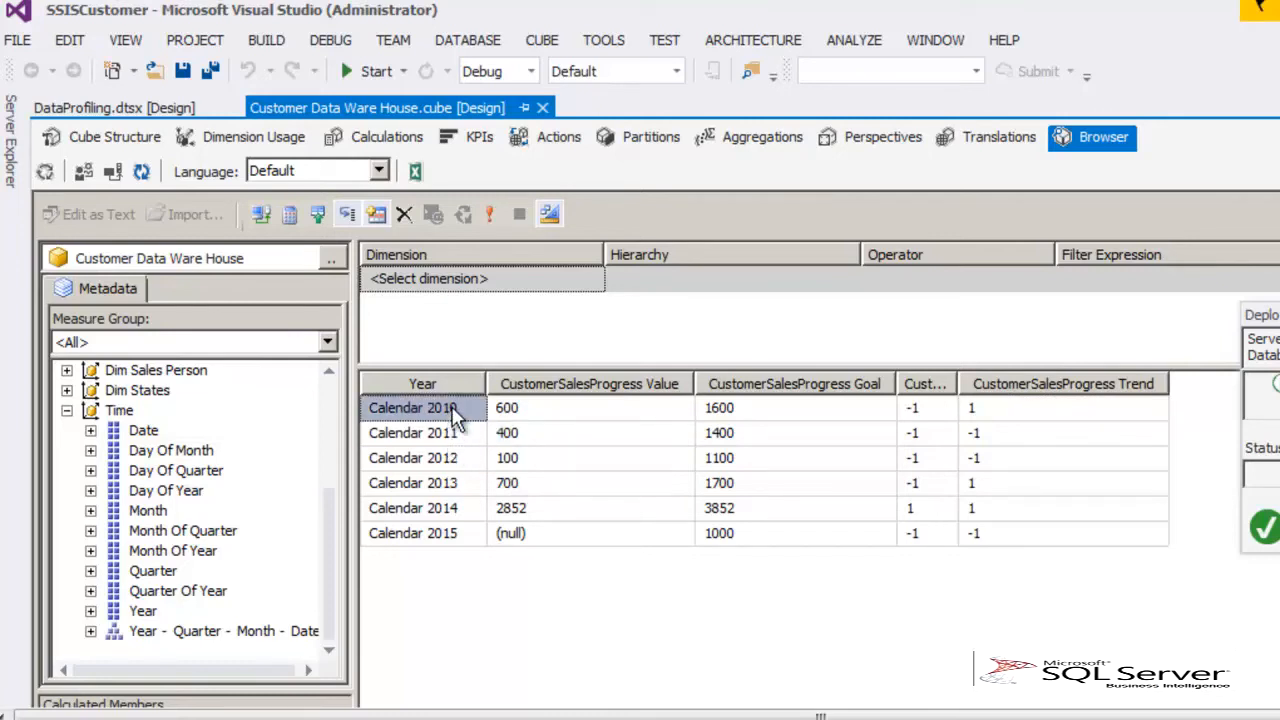
{"action": "left_click", "coordinate": [984, 436]}
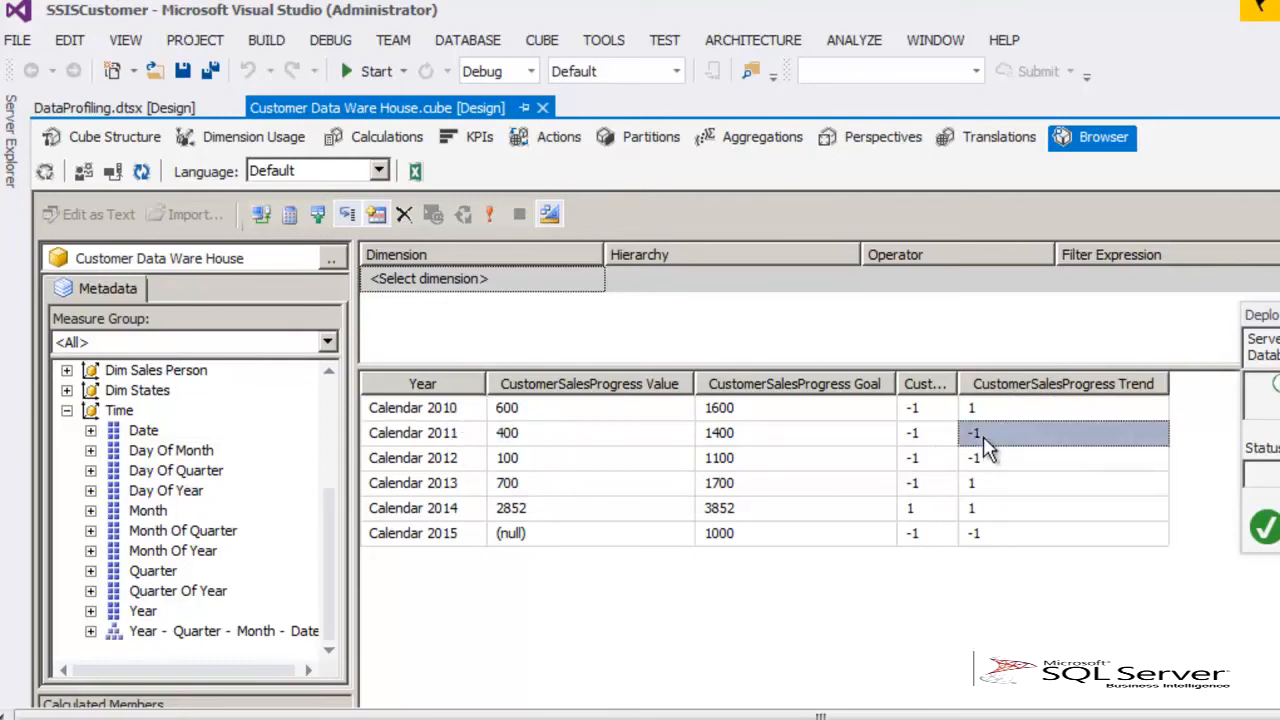
Step: Compare the KPI trend for Calendar 2012 and Calendar 2013 with each year's sales value and the previous year's
{"action": "left_click", "coordinate": [511, 458]}
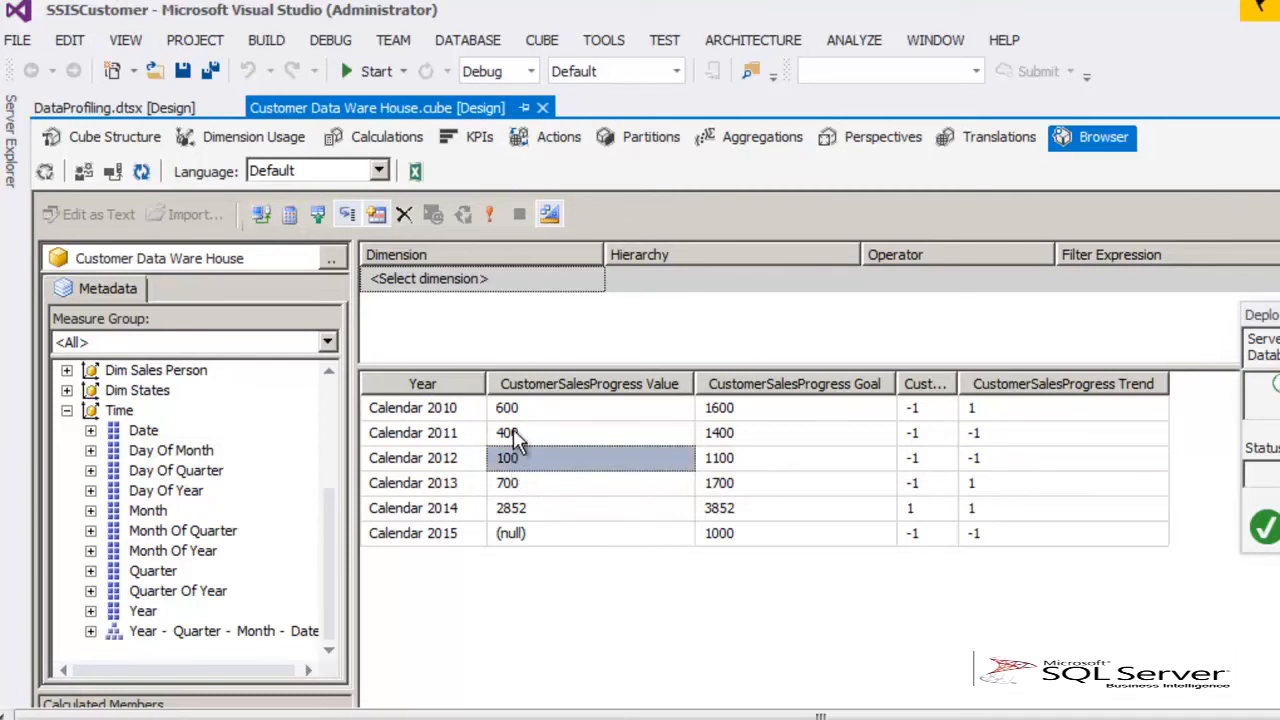
{"action": "left_click", "coordinate": [512, 430]}
{"action": "left_click", "coordinate": [995, 460]}
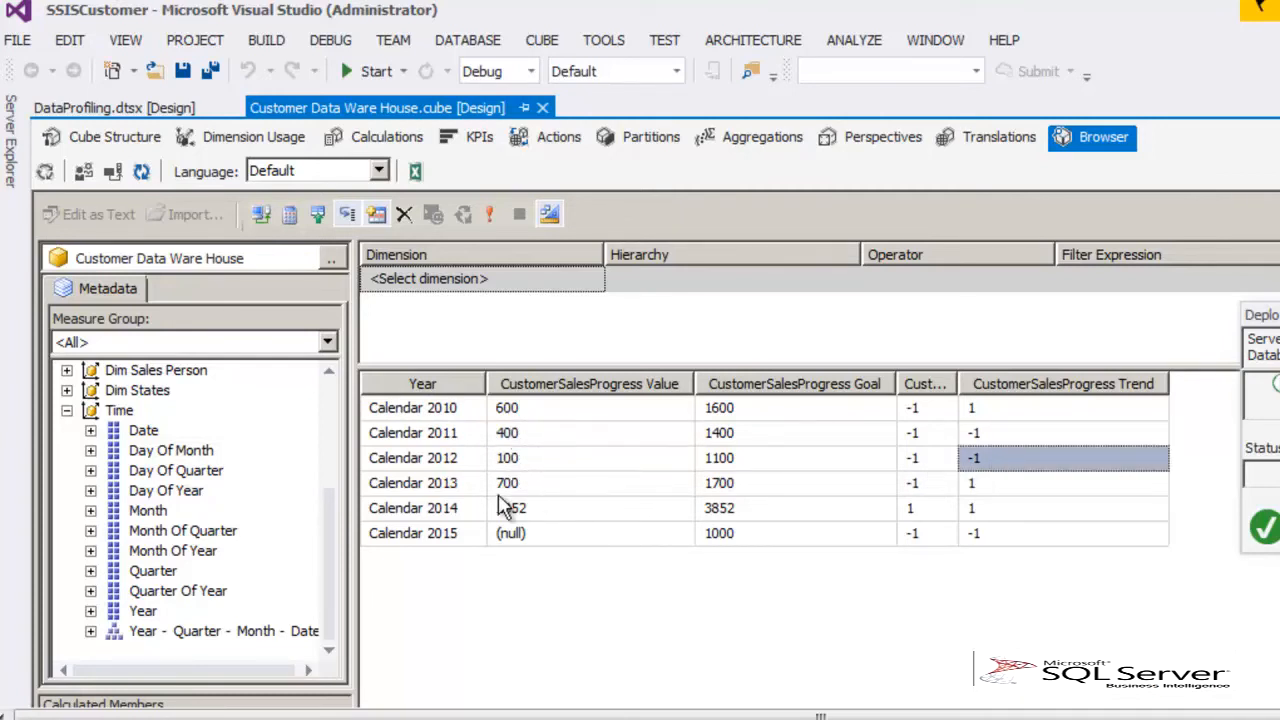
{"action": "left_click", "coordinate": [449, 488]}
{"action": "left_click", "coordinate": [449, 460]}
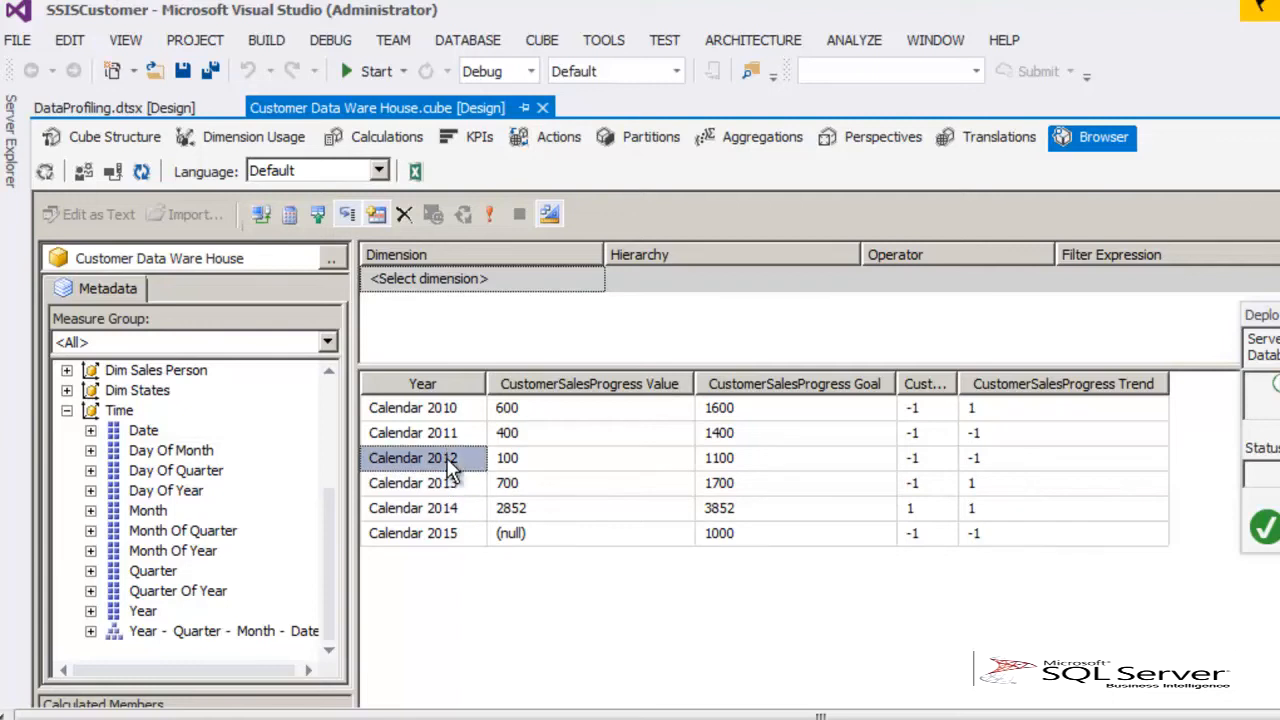
{"action": "left_click", "coordinate": [510, 484]}
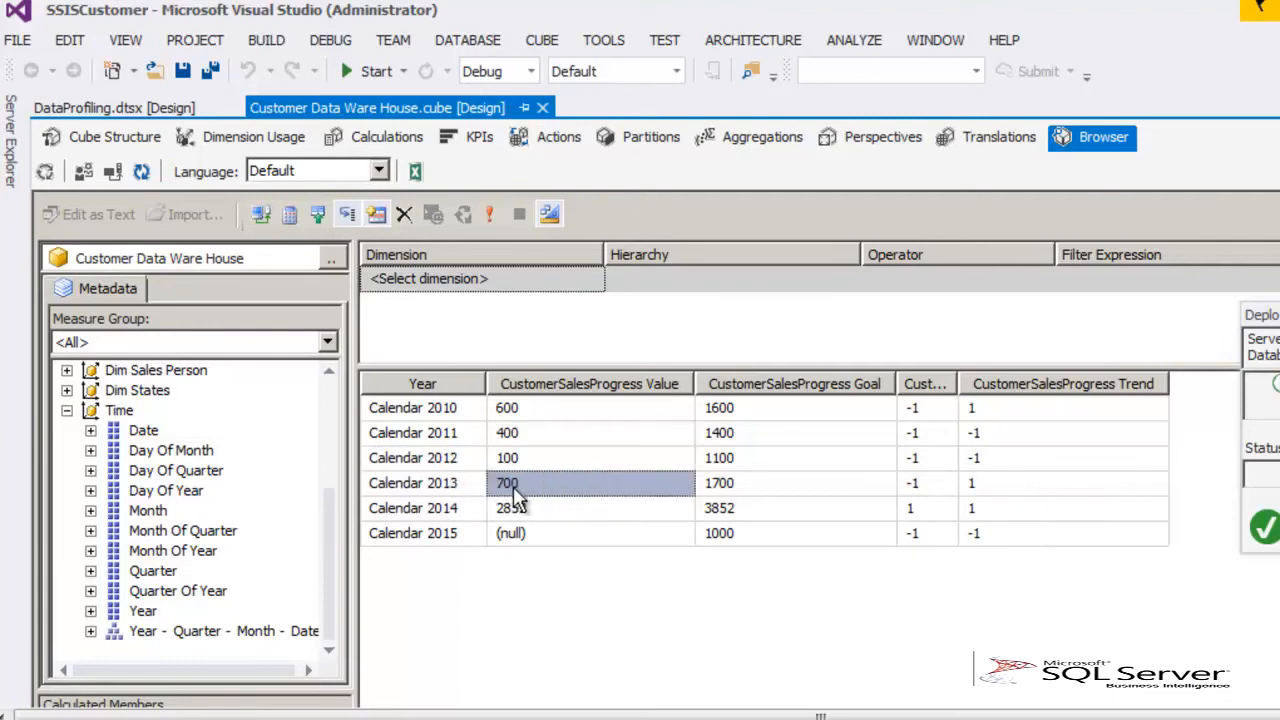
{"action": "left_click", "coordinate": [514, 459]}
{"action": "left_click", "coordinate": [987, 490]}
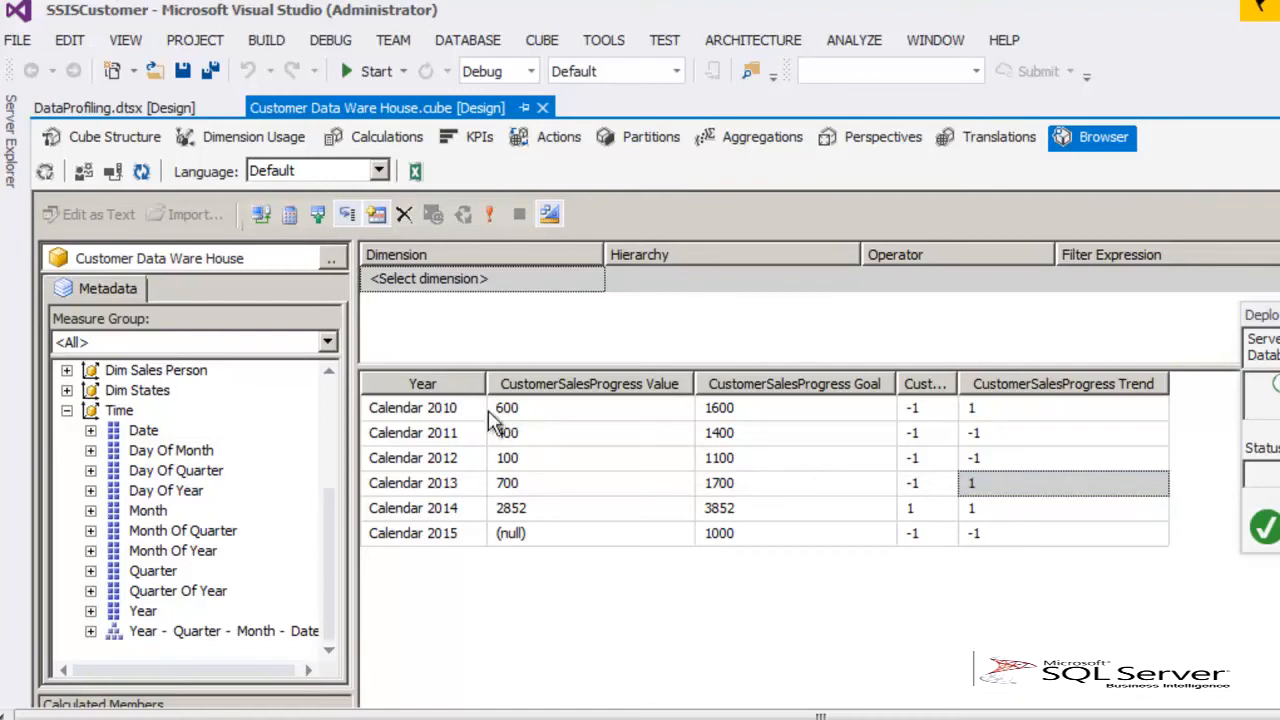
Step: Widen the Year column slightly and check the KPI status and trend for Calendar 2010
{"action": "mouse_move", "coordinate": [485, 383]}
{"action": "left_mouse_down"}
{"action": "mouse_move", "coordinate": [527, 383]}
{"action": "mouse_move", "coordinate": [507, 383]}
{"action": "left_mouse_up"}
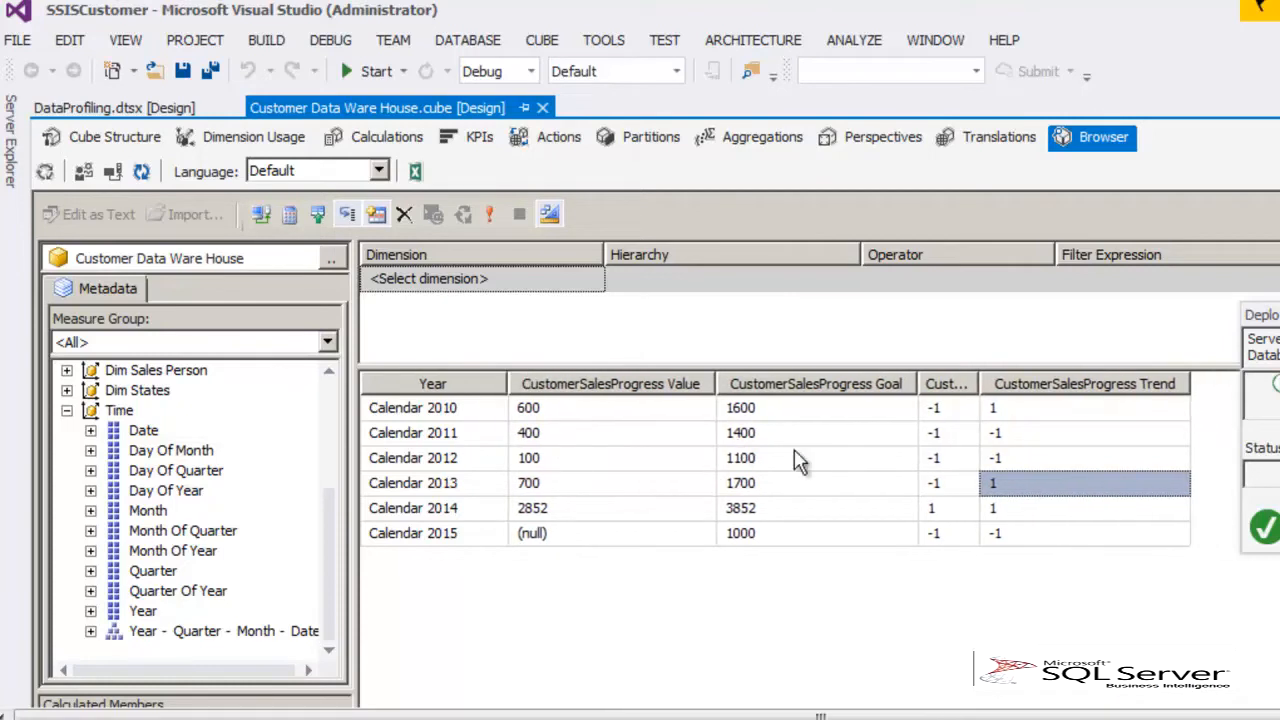
{"action": "left_click", "coordinate": [951, 411]}
{"action": "left_click", "coordinate": [1043, 415]}
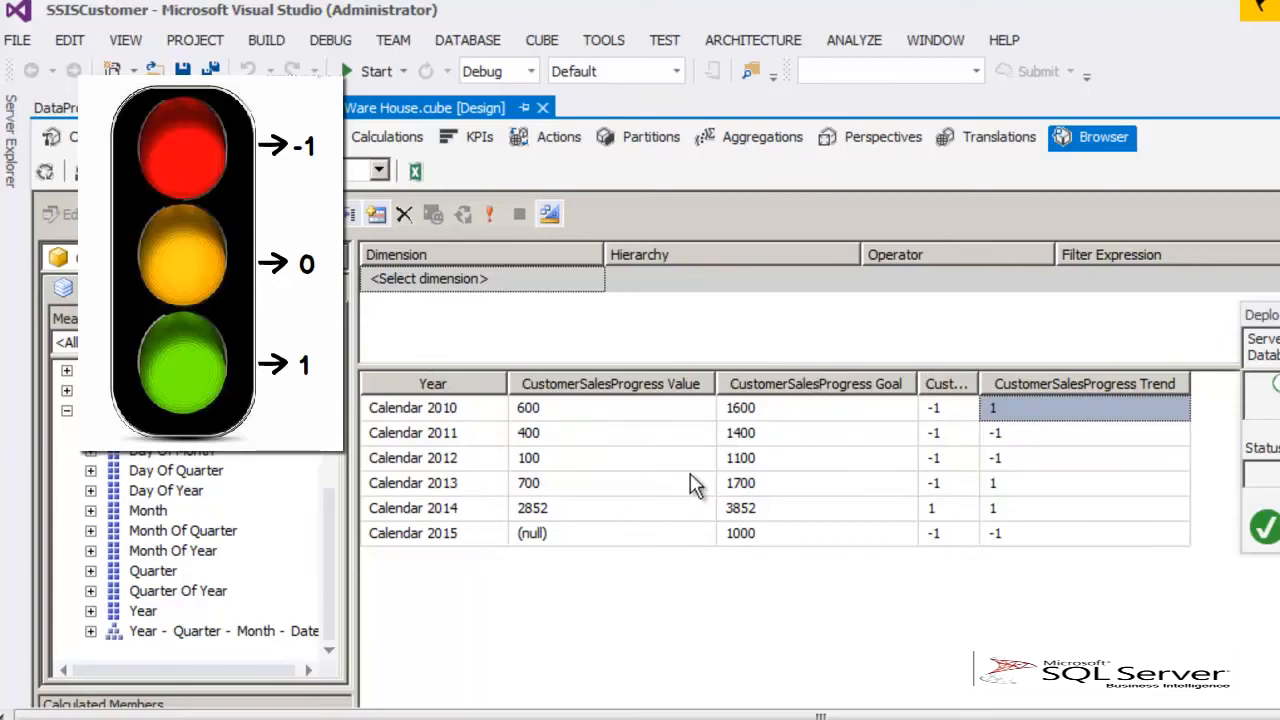
Step: Switch to SQL Server Management Studio and get the server name from a new Analysis Services connection dialog
{"action": "key", "text": "alt+Tab"}
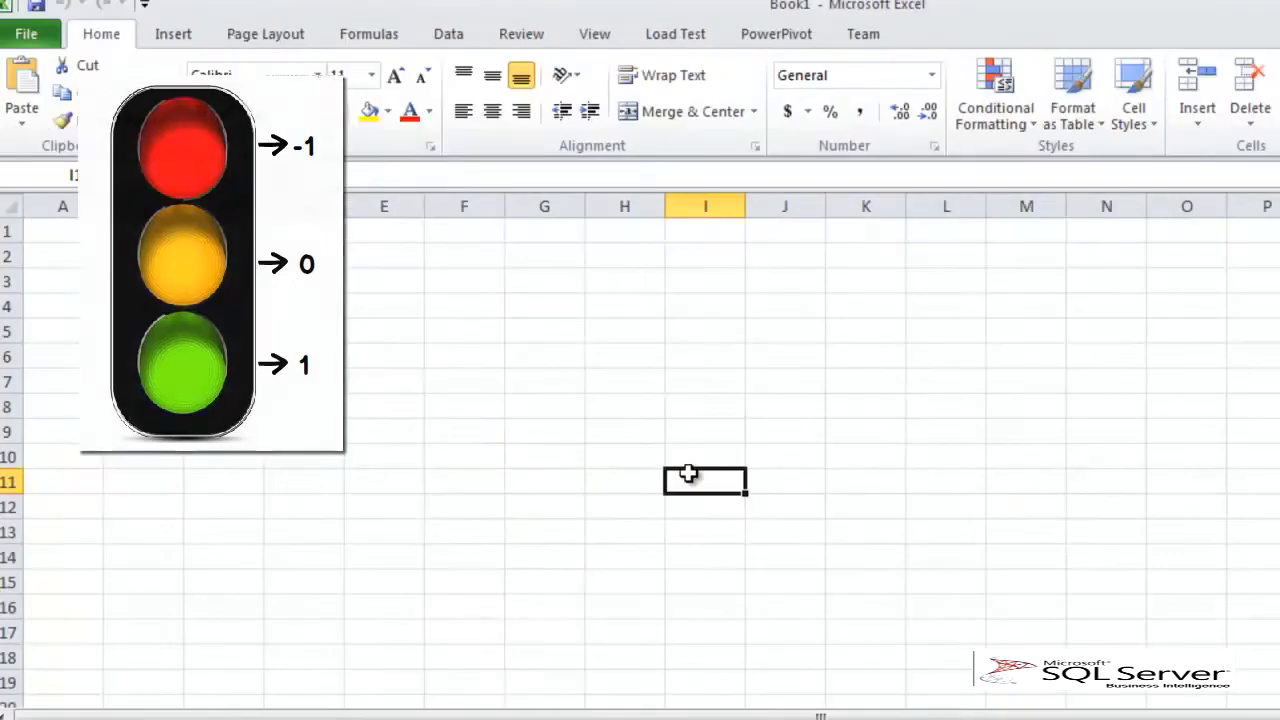
{"action": "key", "text": "alt+Tab"}
{"action": "key", "text": "alt+Tab"}
{"action": "key", "text": "alt+Tab"}
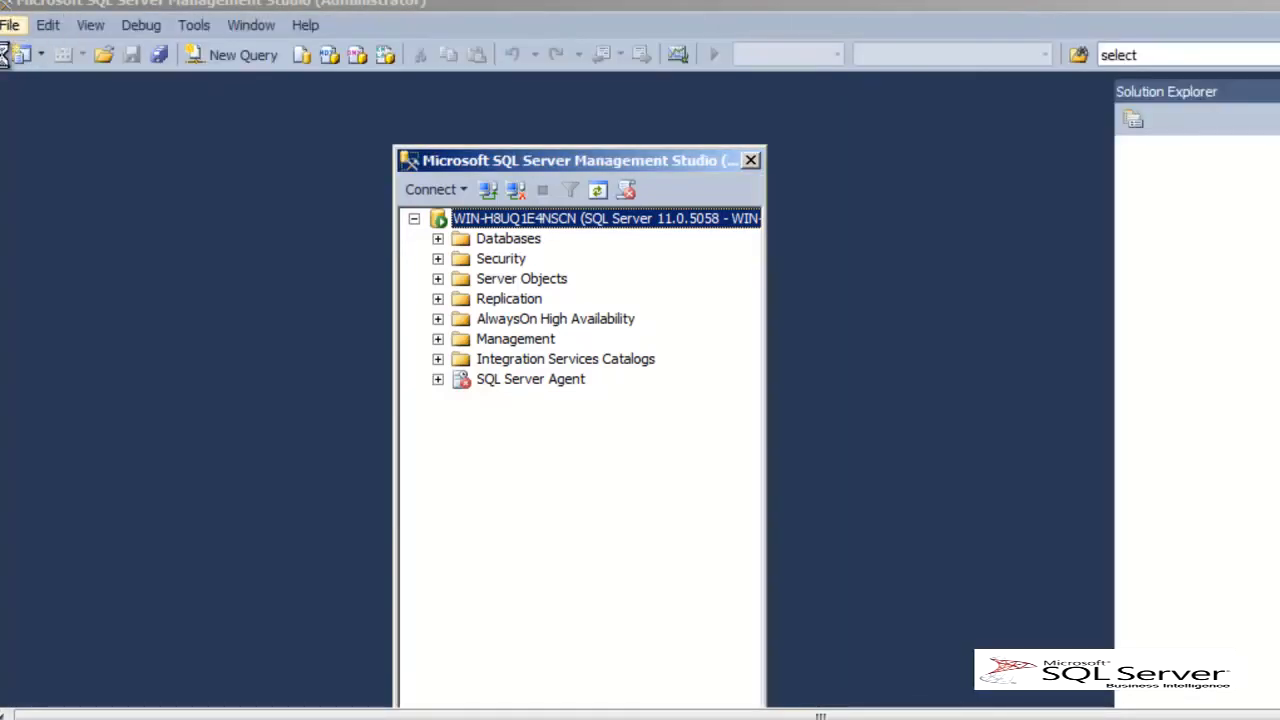
{"action": "left_click", "coordinate": [46, 5]}
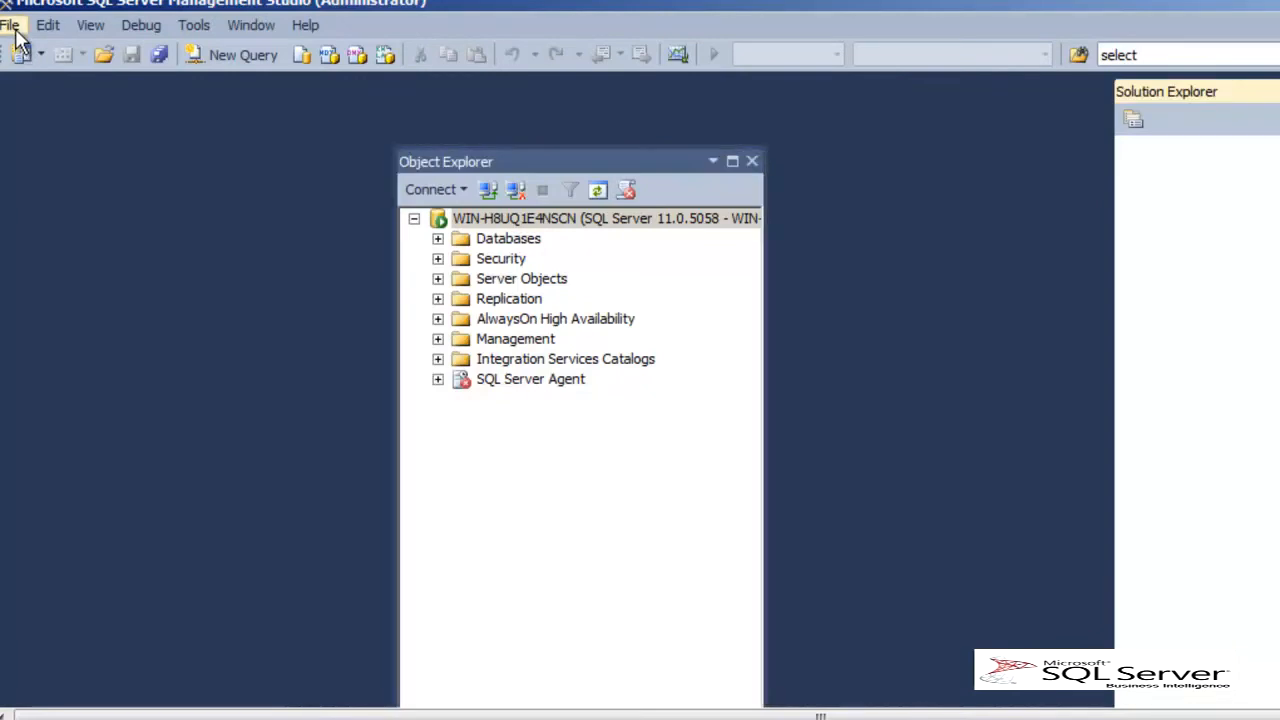
{"action": "left_click", "coordinate": [16, 31]}
{"action": "left_click", "coordinate": [28, 51]}
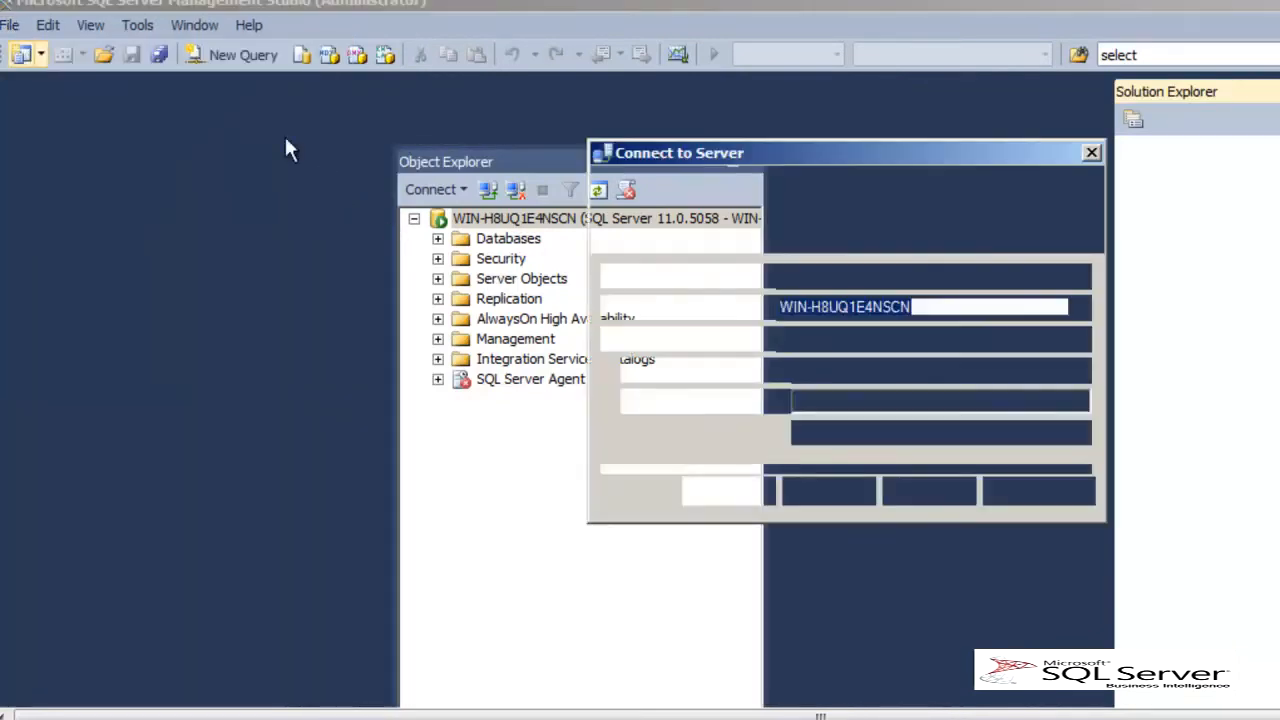
{"action": "left_click", "coordinate": [1086, 273]}
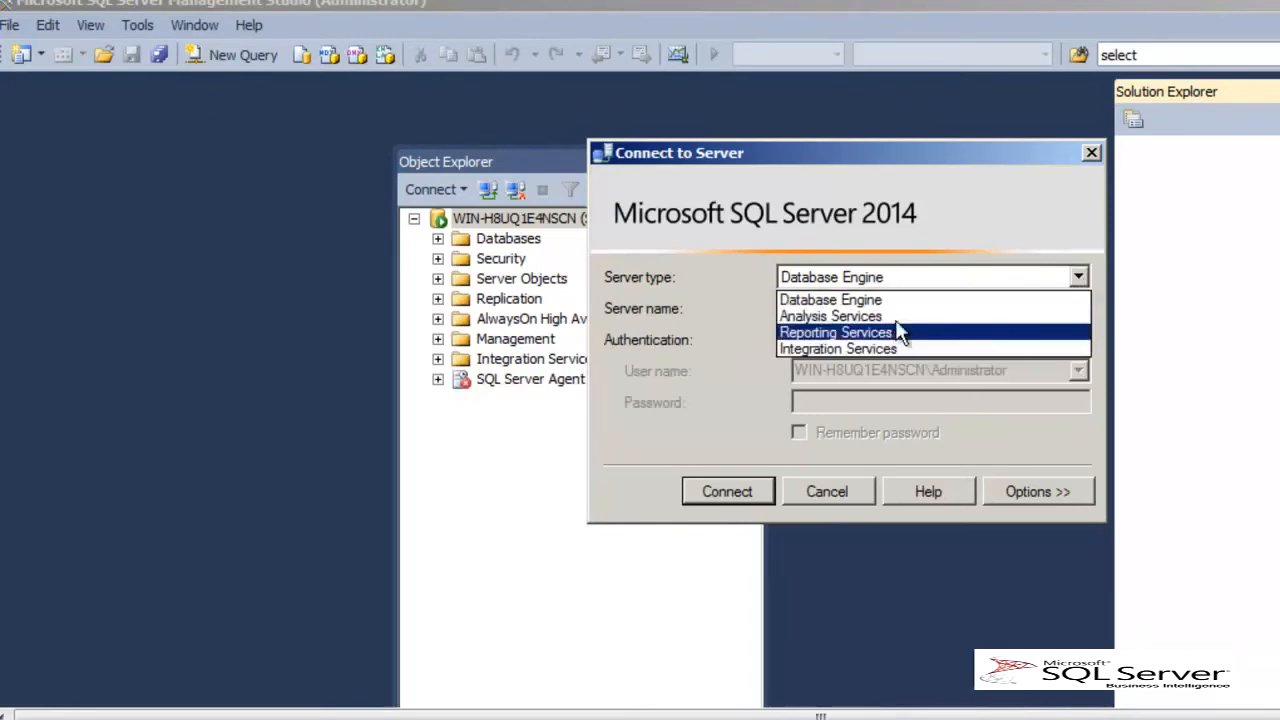
{"action": "left_click", "coordinate": [843, 310]}
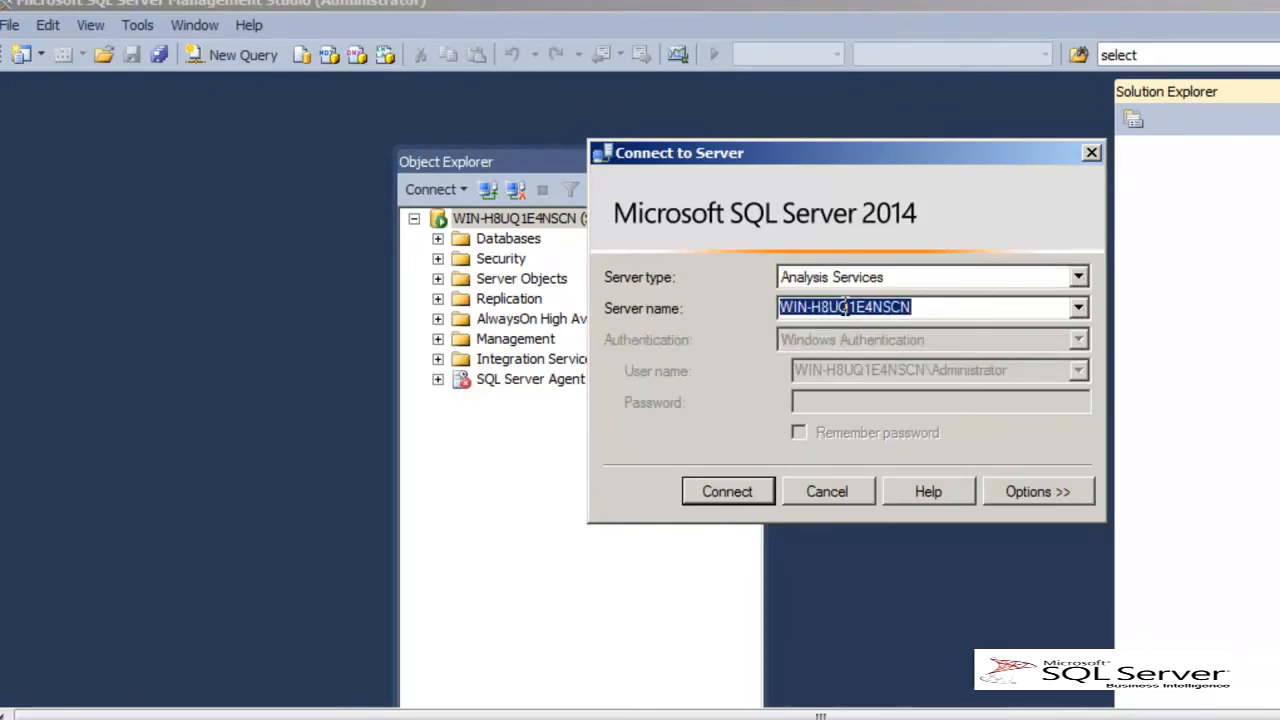
Step: Switch to Excel and start an Analysis Services data connection to server WIN-H8UQ1E4NSCN using Windows Authentication
{"action": "key", "text": "alt+Tab"}
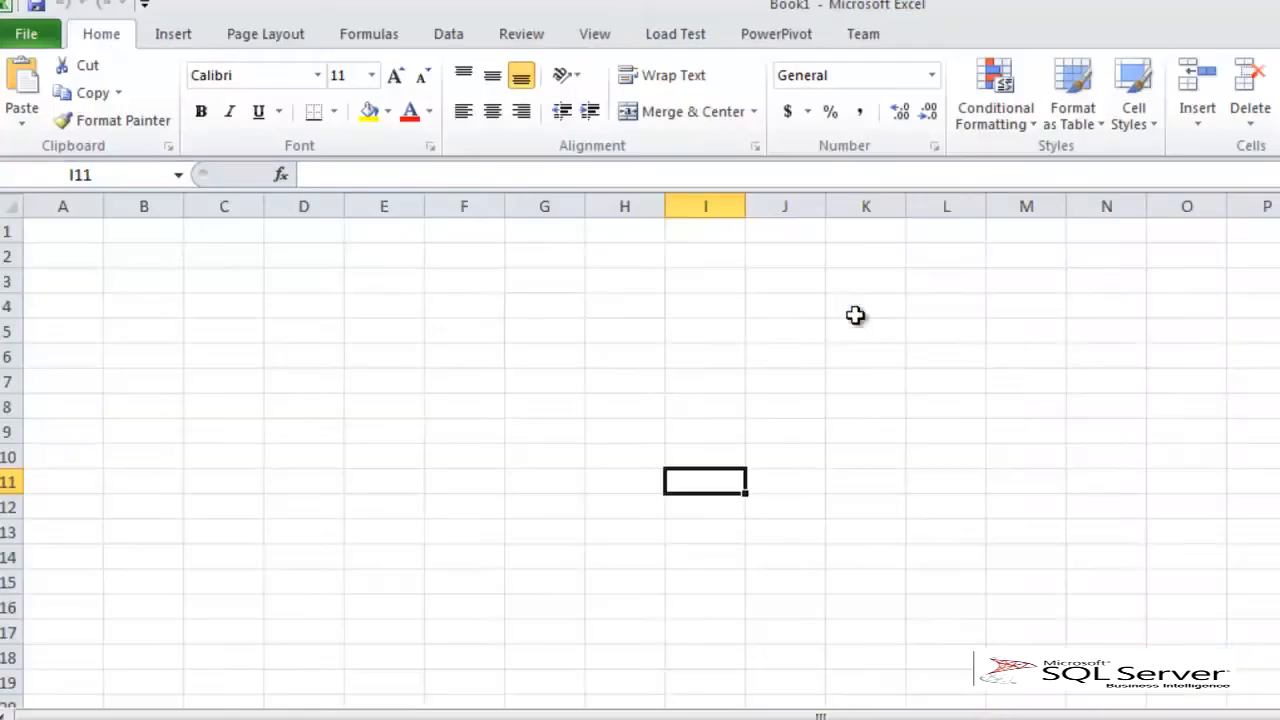
{"action": "left_click", "coordinate": [440, 42]}
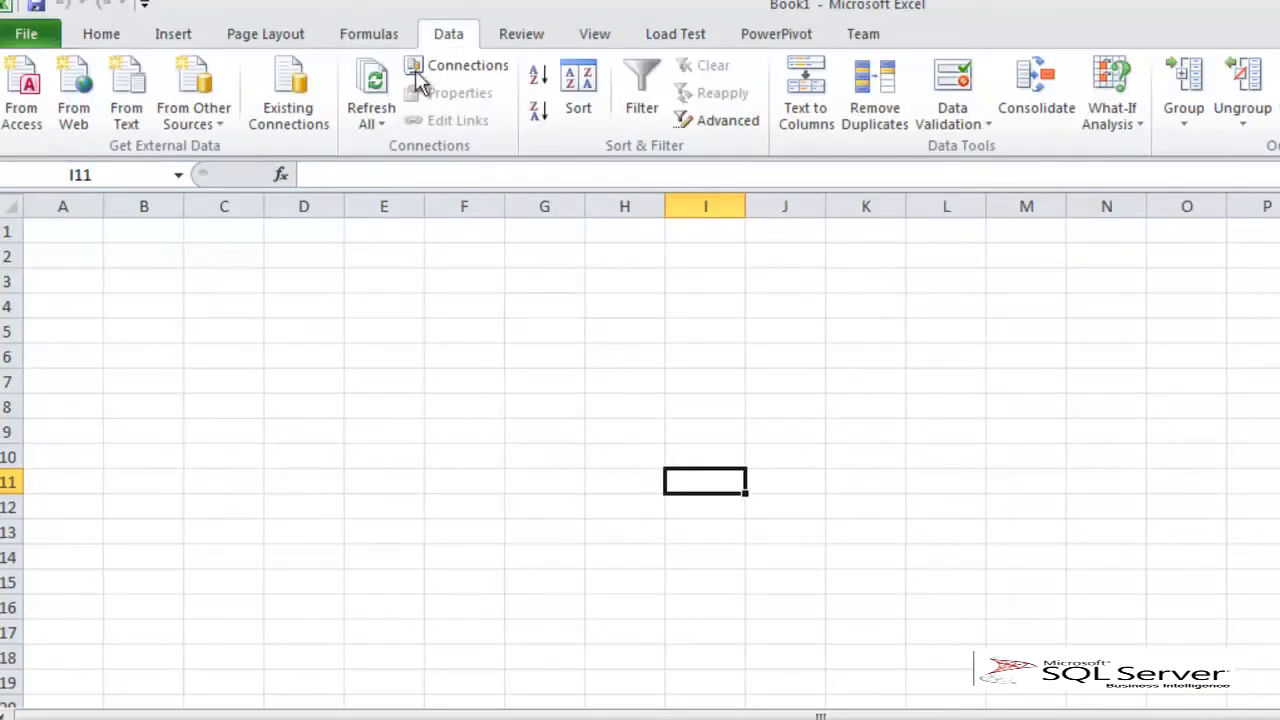
{"action": "left_click", "coordinate": [212, 128]}
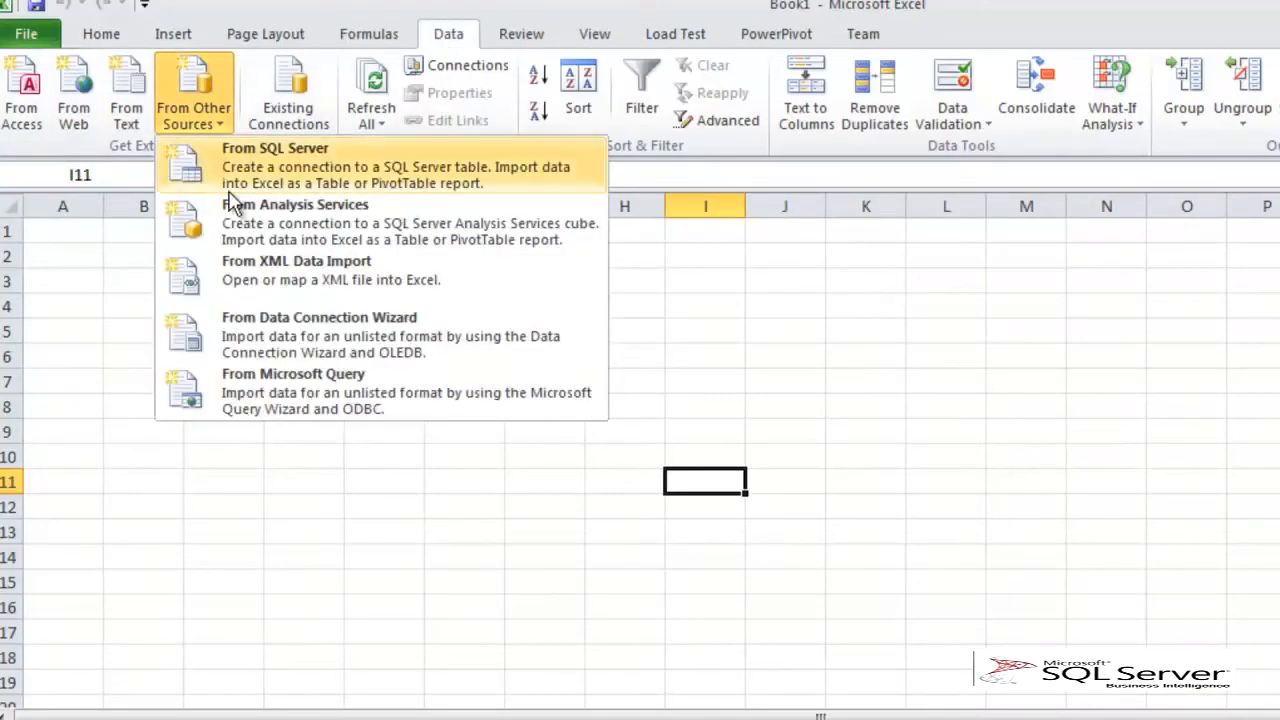
{"action": "left_click", "coordinate": [229, 195]}
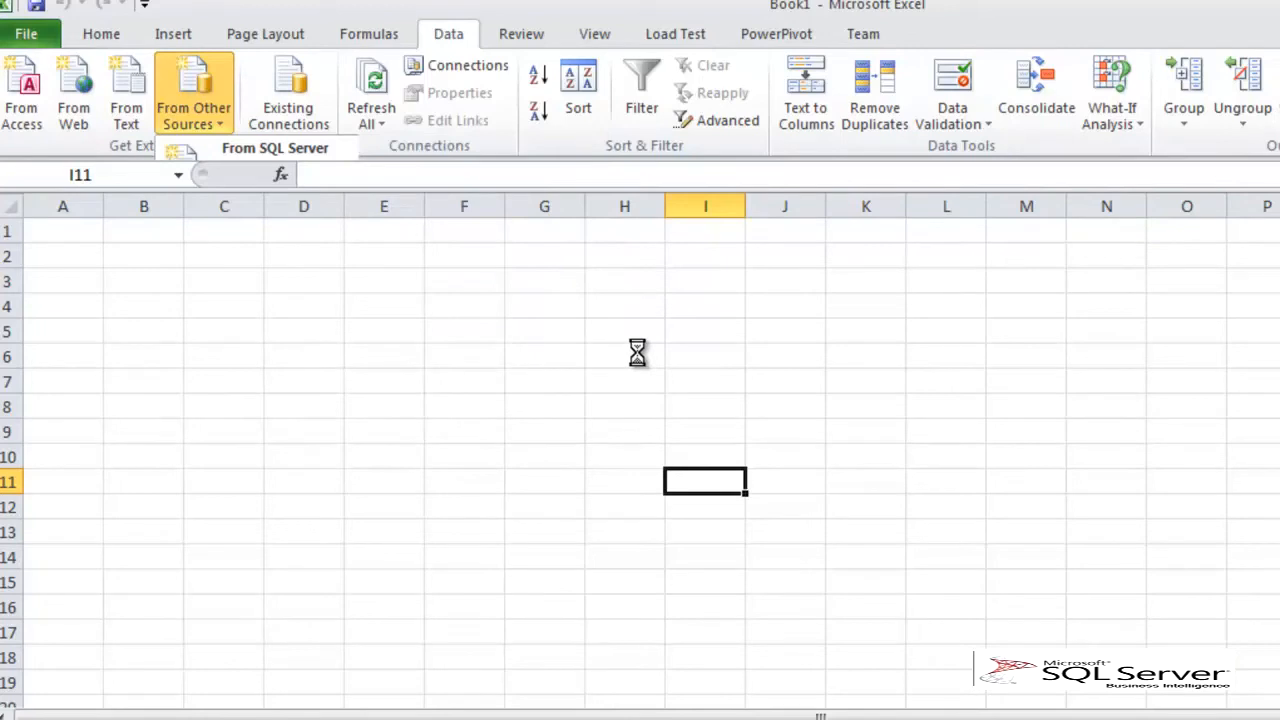
{"action": "type", "text": "WIN-H8UQ1E4NSCN"}
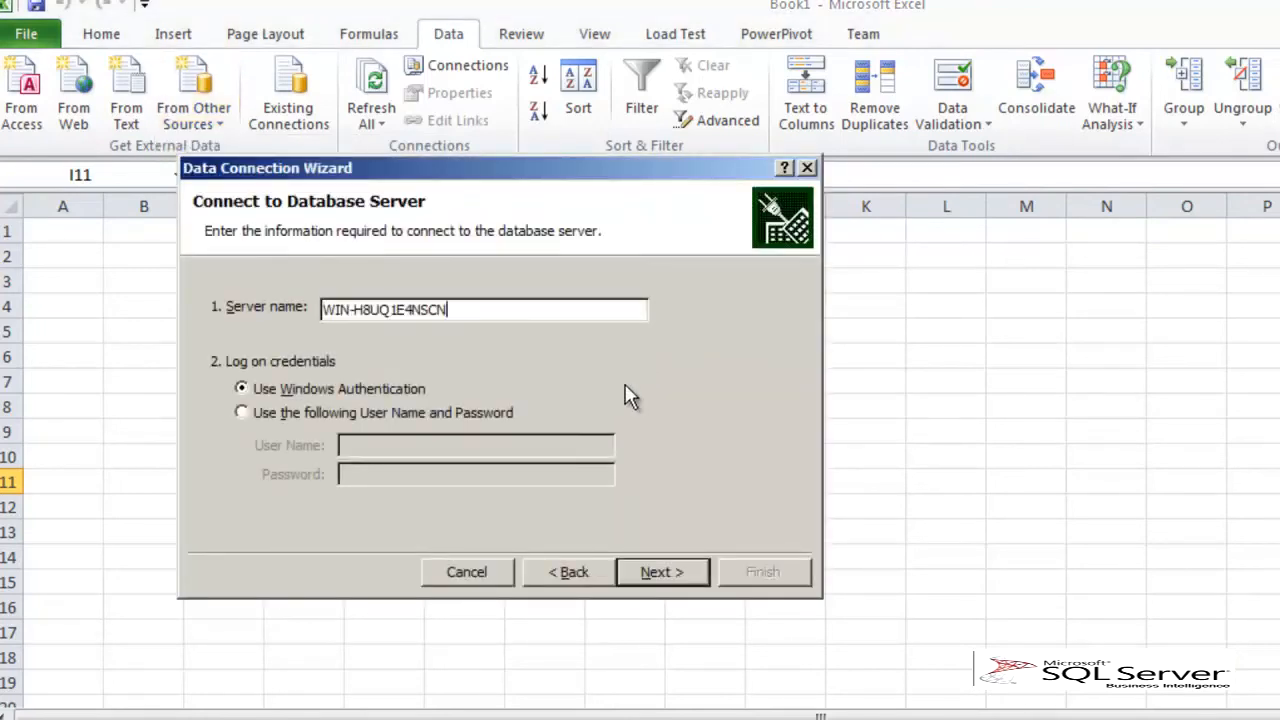
{"action": "left_click", "coordinate": [652, 572]}
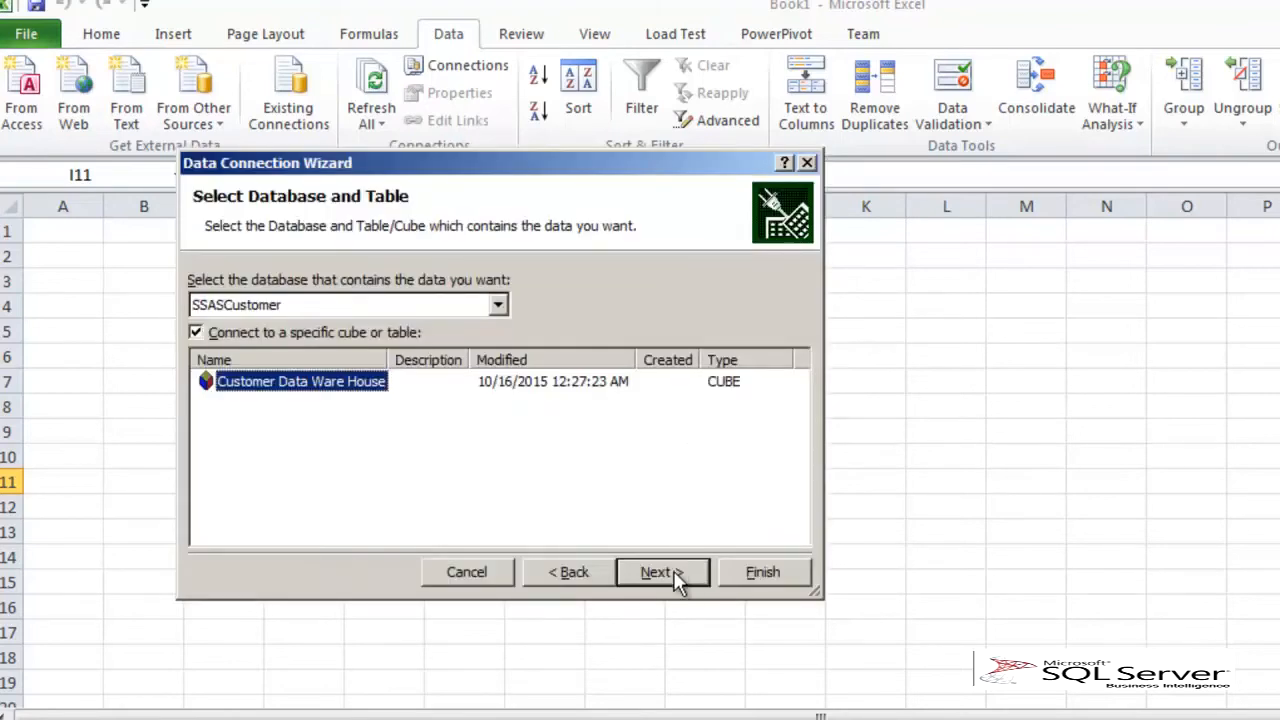
Step: Connect to the Customer Data Ware House cube in SSASCustomer, overwrite the existing connection file, and insert a PivotTable at cell I11
{"action": "left_click", "coordinate": [672, 578]}
{"action": "left_click", "coordinate": [774, 580]}
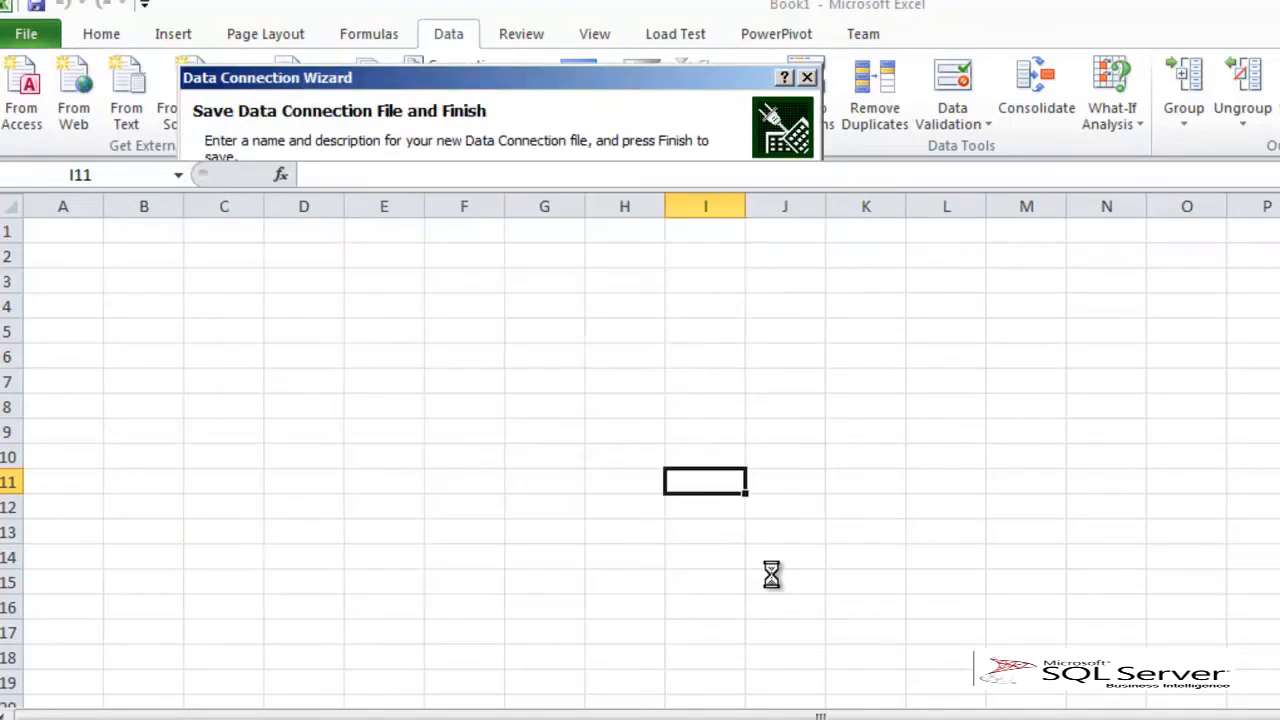
{"action": "left_click", "coordinate": [795, 507]}
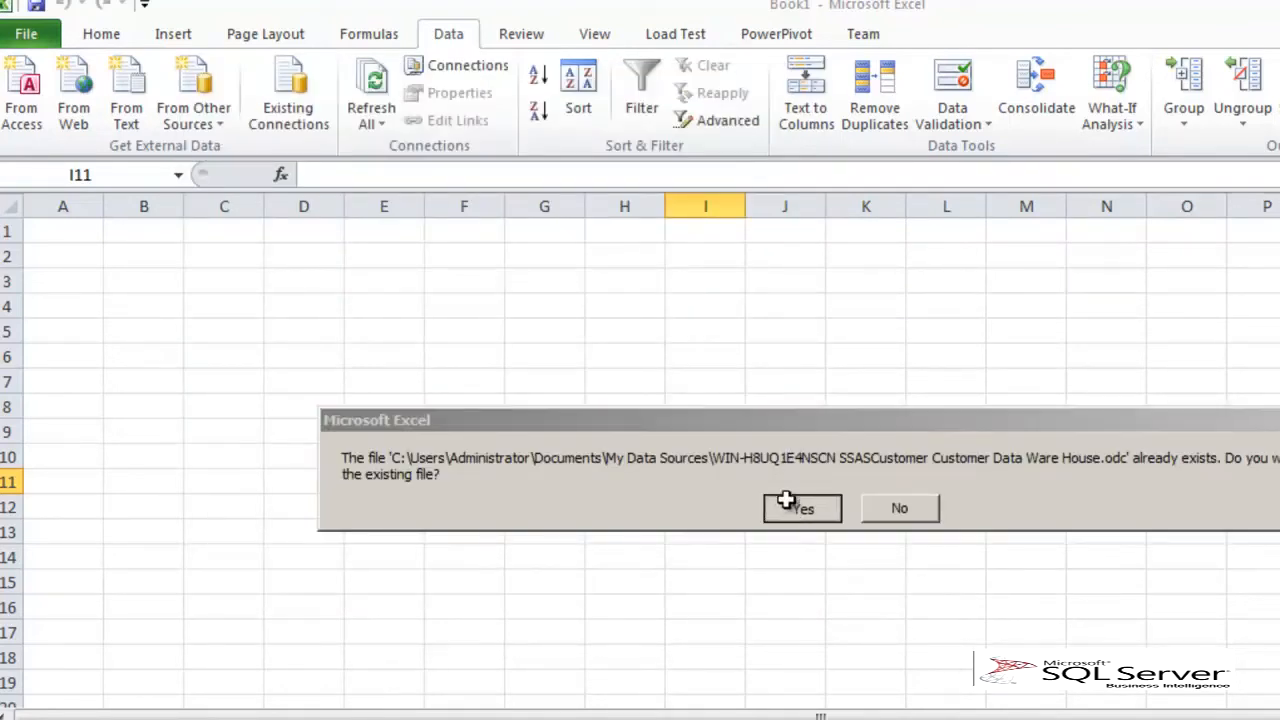
{"action": "left_click", "coordinate": [530, 504]}
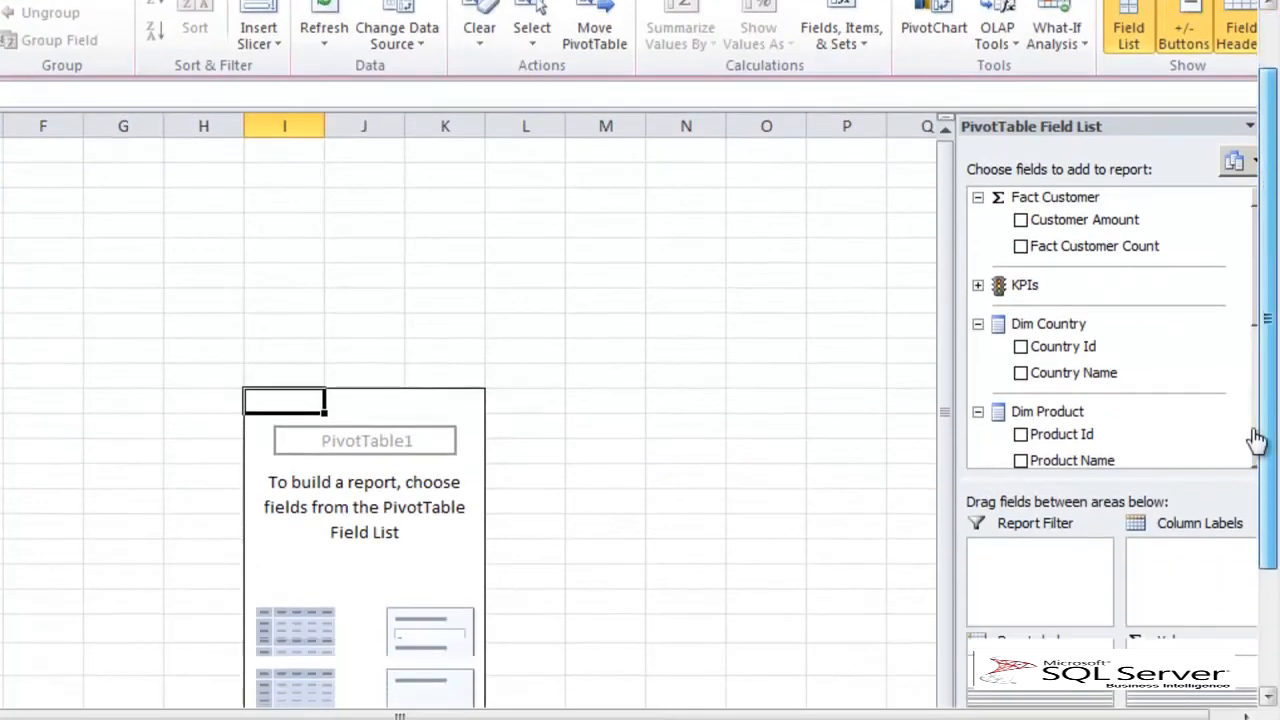
Step: Add the CustomerSalesProgress KPI's Value, Goal, Status and Trend to the empty PivotTable
{"action": "left_click", "coordinate": [580, 371]}
{"action": "scroll", "coordinate": [580, 370], "scroll_direction": "down", "scroll_amount": 2}
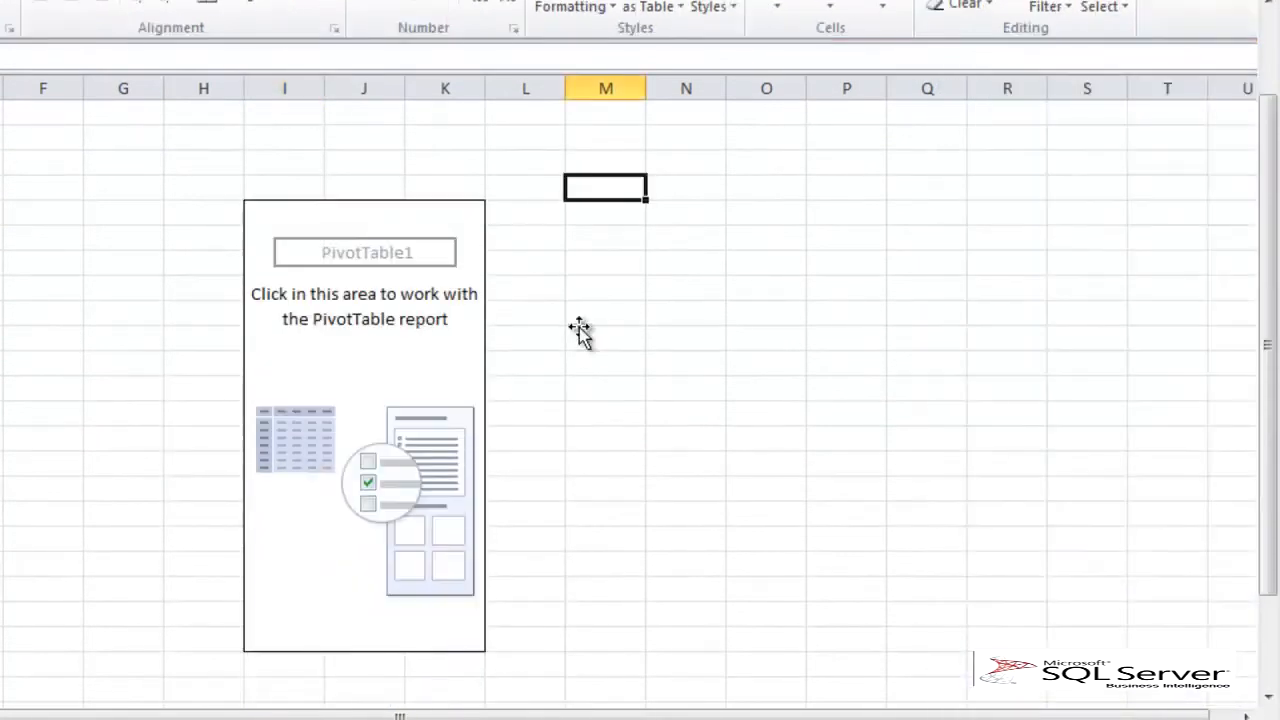
{"action": "left_click", "coordinate": [410, 365]}
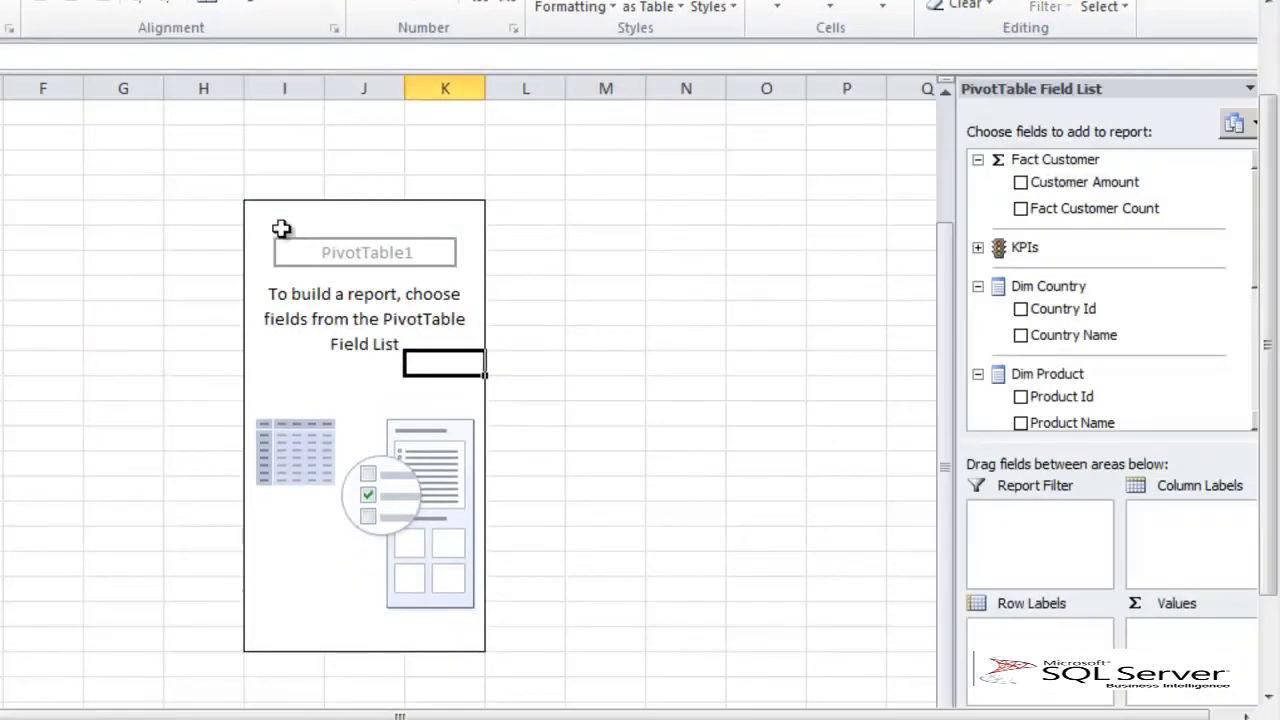
{"action": "left_click", "coordinate": [265, 215]}
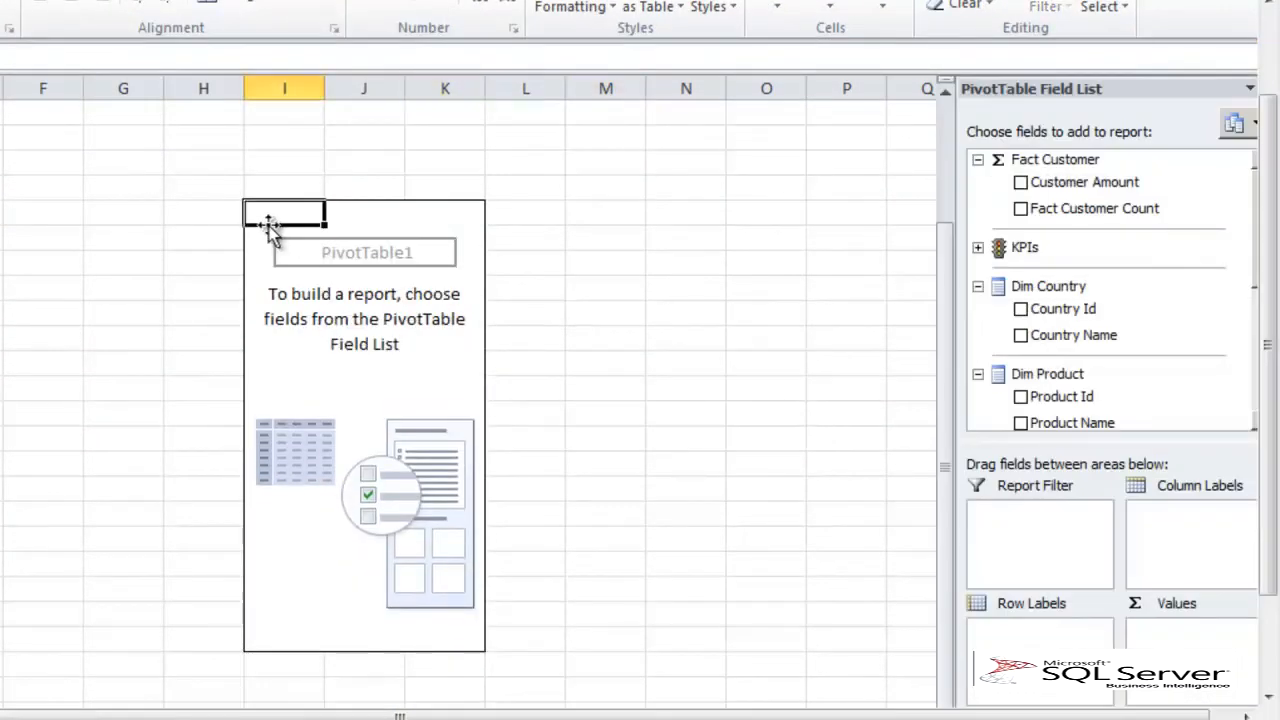
{"action": "left_click", "coordinate": [978, 248]}
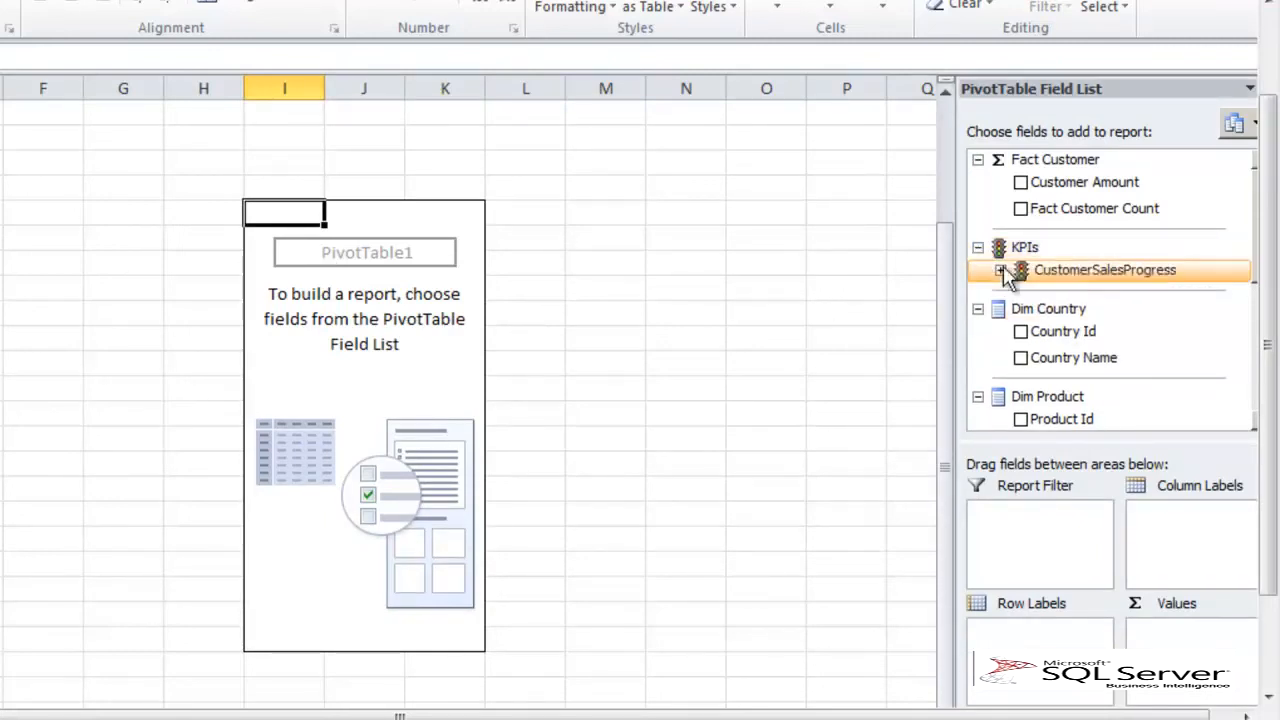
{"action": "left_click", "coordinate": [1000, 270]}
{"action": "left_click", "coordinate": [1043, 292]}
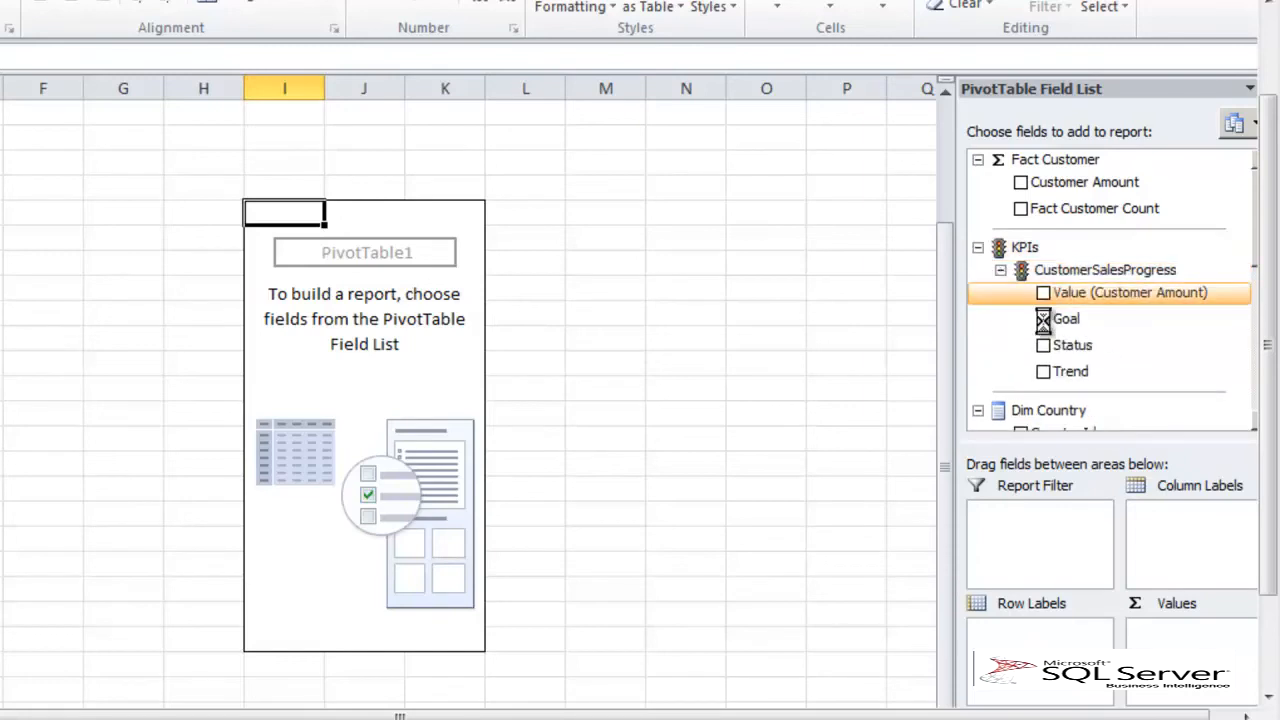
{"action": "left_click", "coordinate": [1043, 319]}
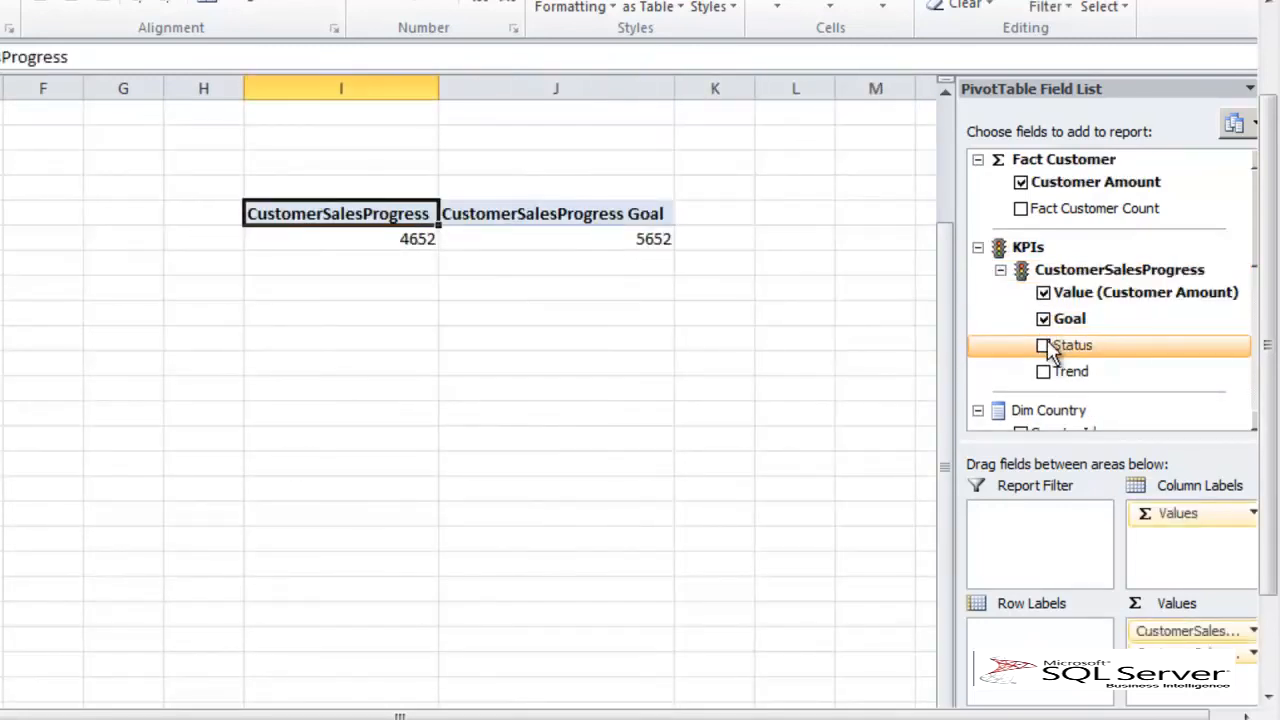
{"action": "left_click", "coordinate": [1044, 346]}
{"action": "left_click", "coordinate": [1043, 372]}
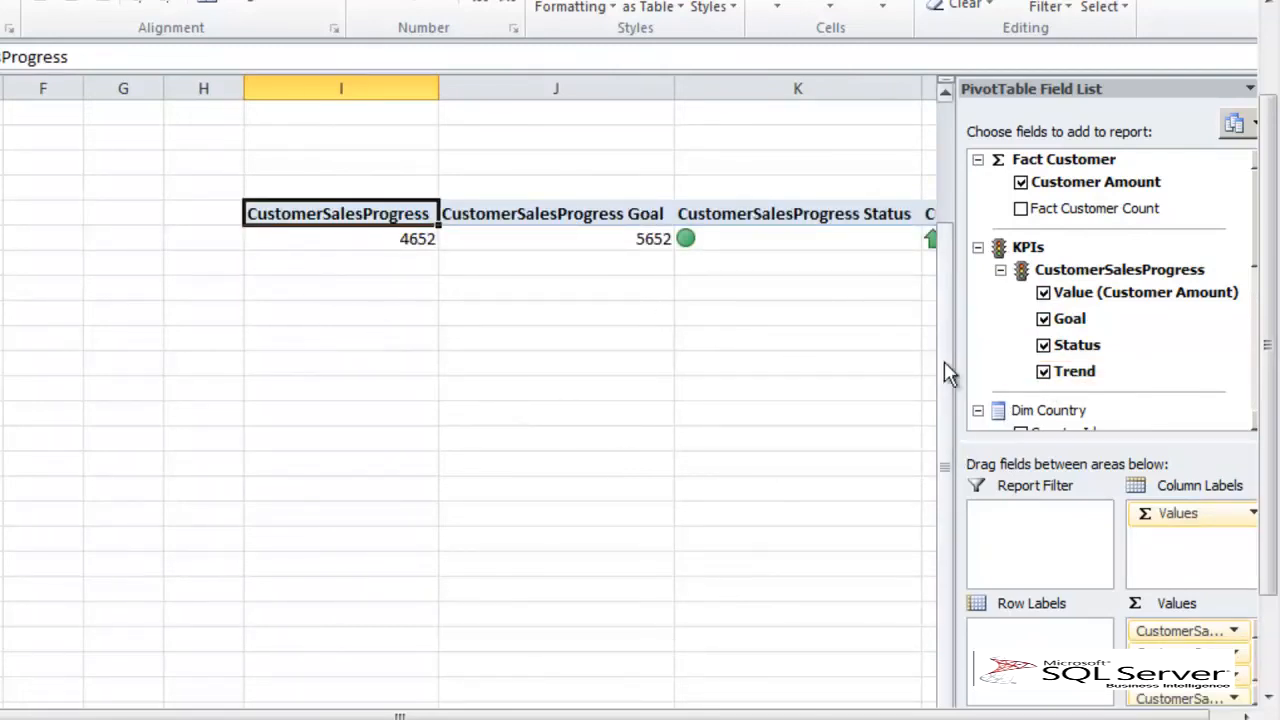
Step: Break the KPI results down by year by adding the Time dimension's Year - Quarter - Month - Date hierarchy to the PivotTable rows
{"action": "left_click", "coordinate": [278, 292]}
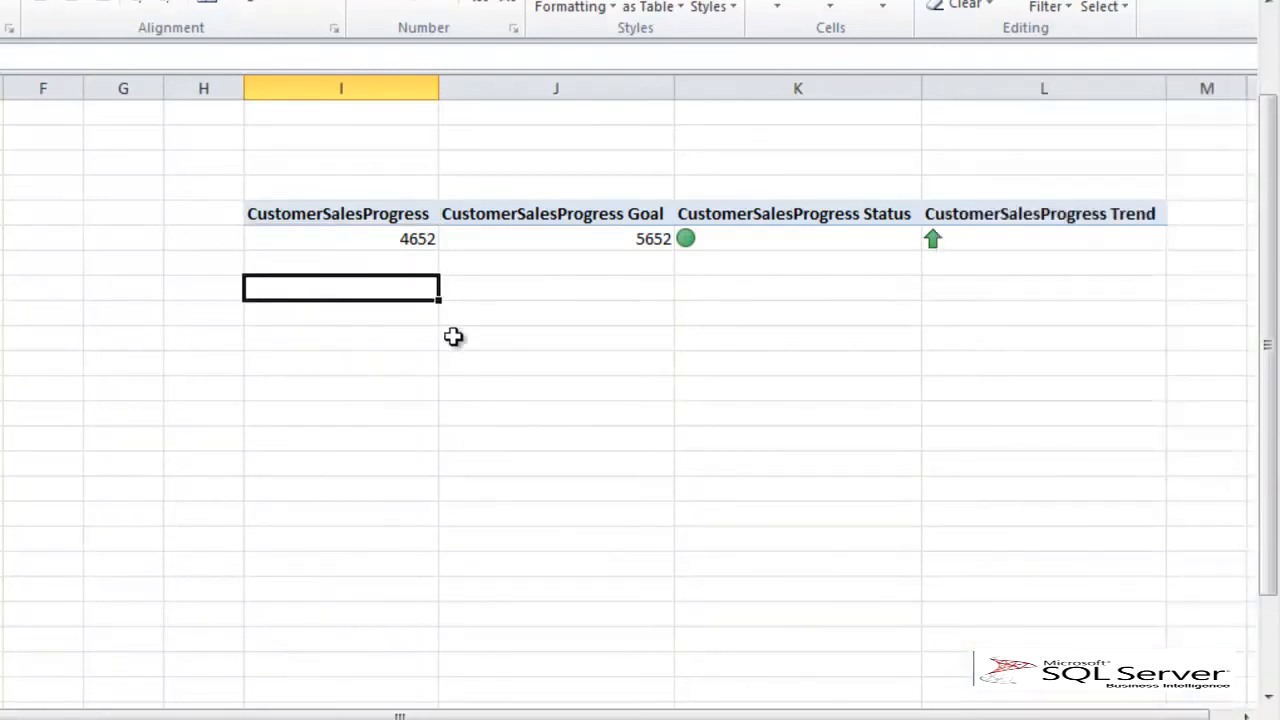
{"action": "left_click", "coordinate": [712, 239]}
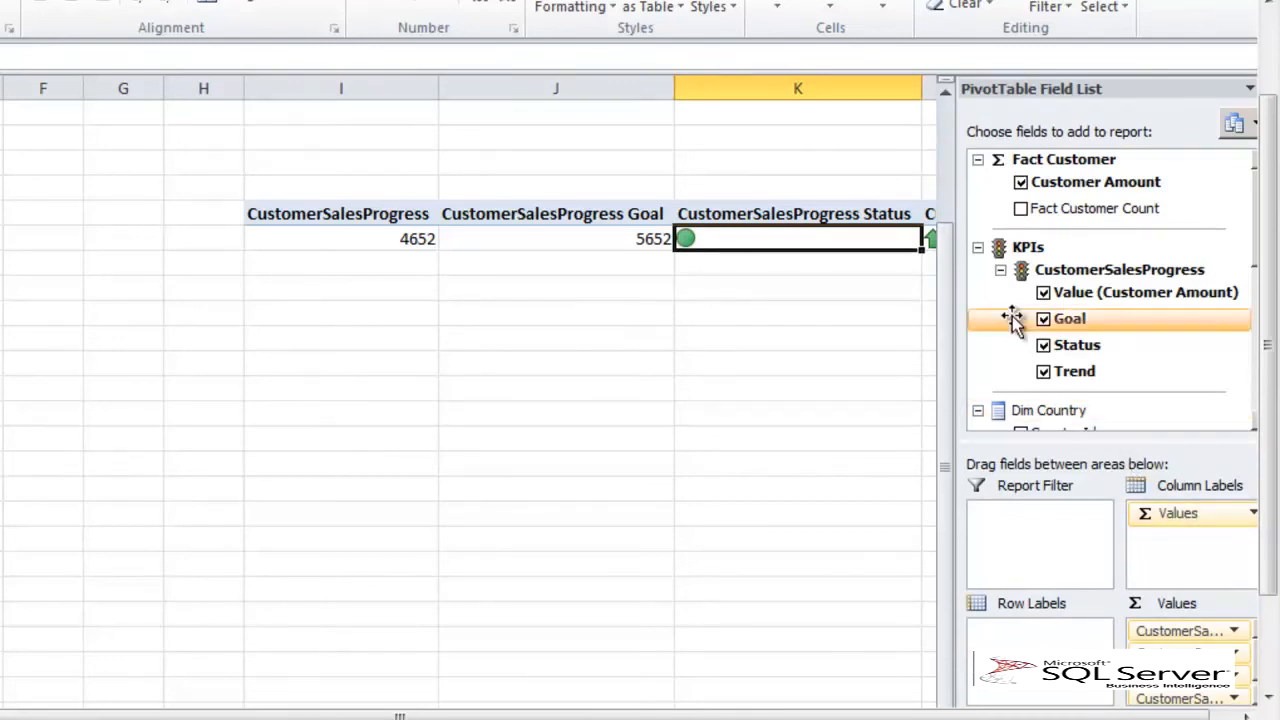
{"action": "left_click", "coordinate": [978, 247]}
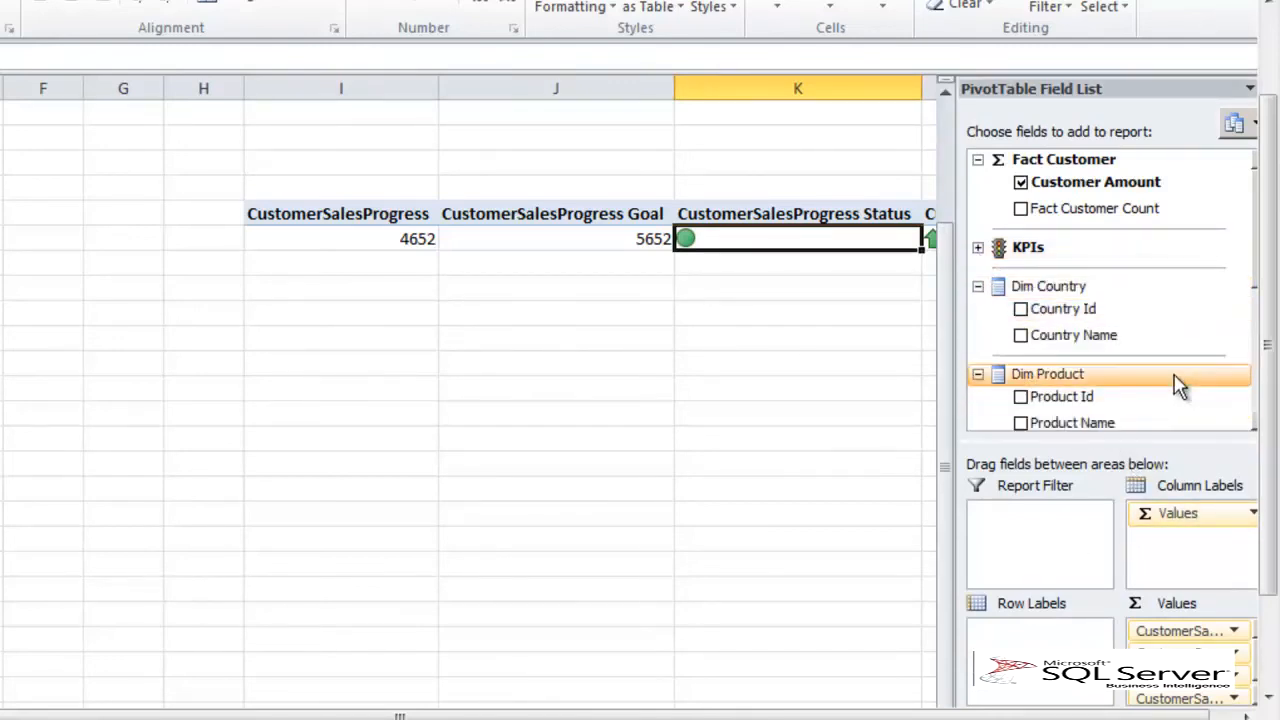
{"action": "scroll", "coordinate": [1178, 383], "scroll_direction": "down", "scroll_amount": 2}
{"action": "scroll", "coordinate": [1140, 395], "scroll_direction": "down", "scroll_amount": 3}
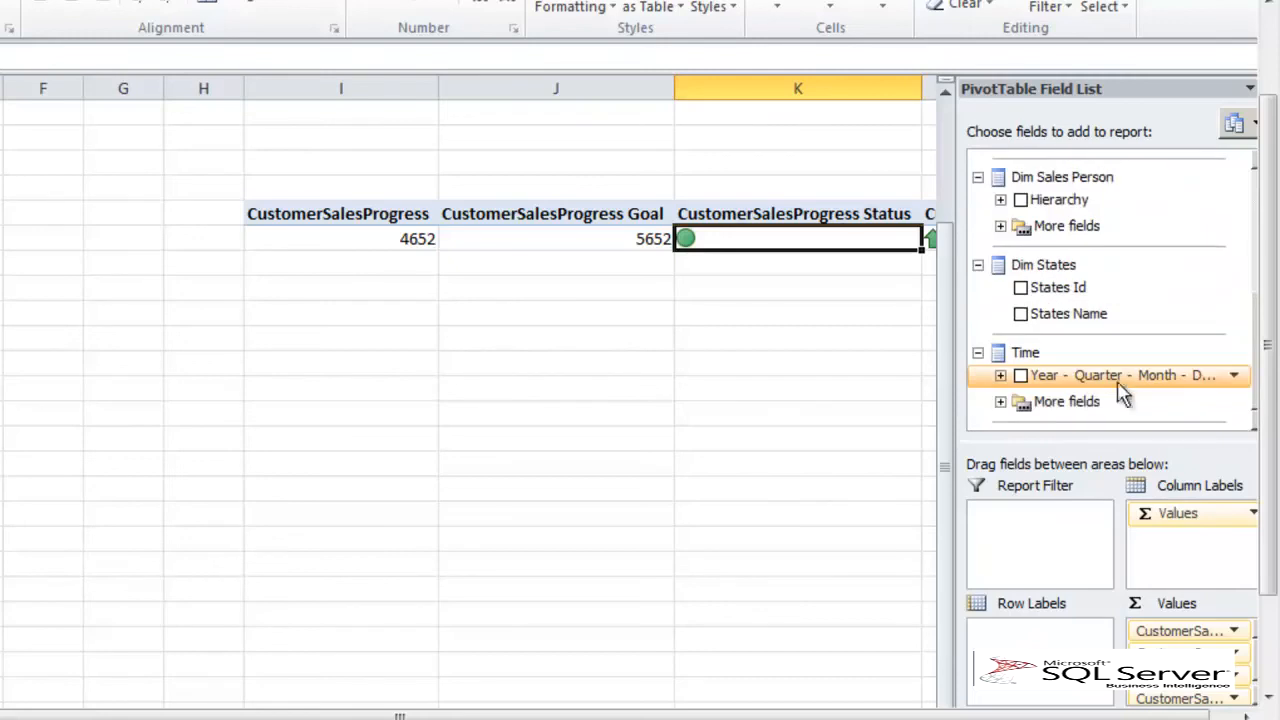
{"action": "left_click", "coordinate": [999, 378]}
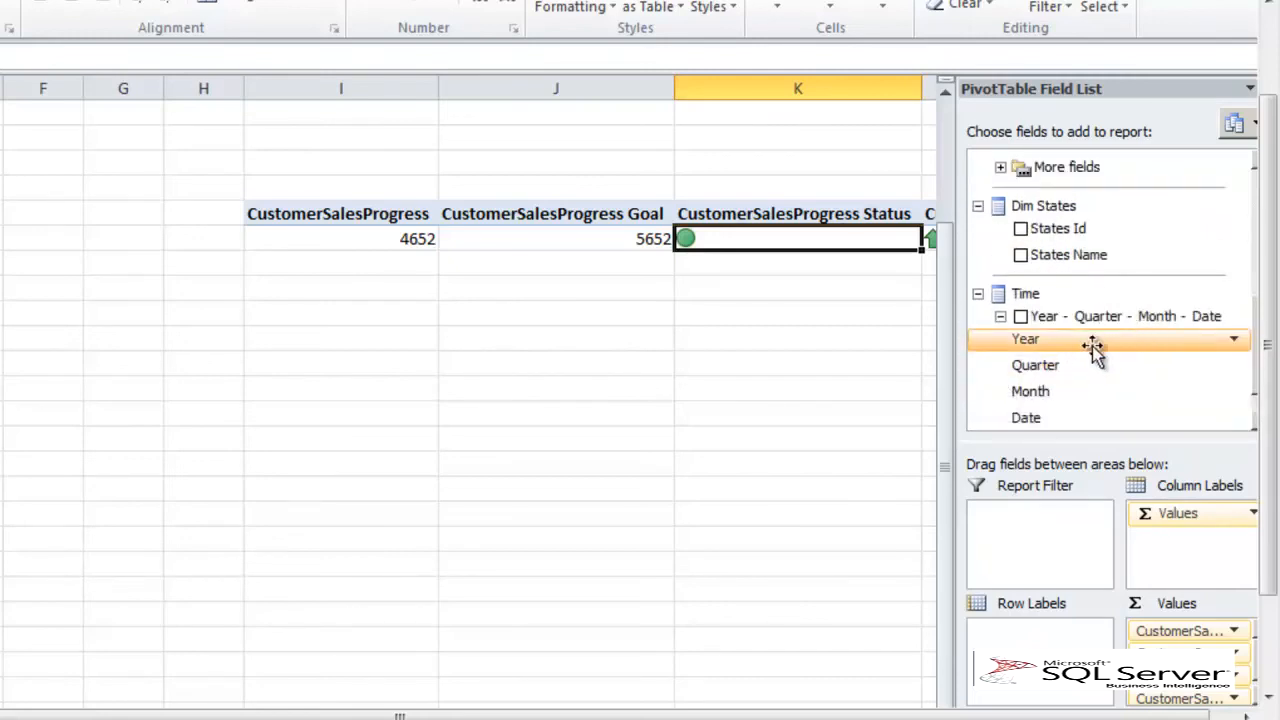
{"action": "left_click_drag", "start_coordinate": [1036, 345], "coordinate": [1036, 640]}
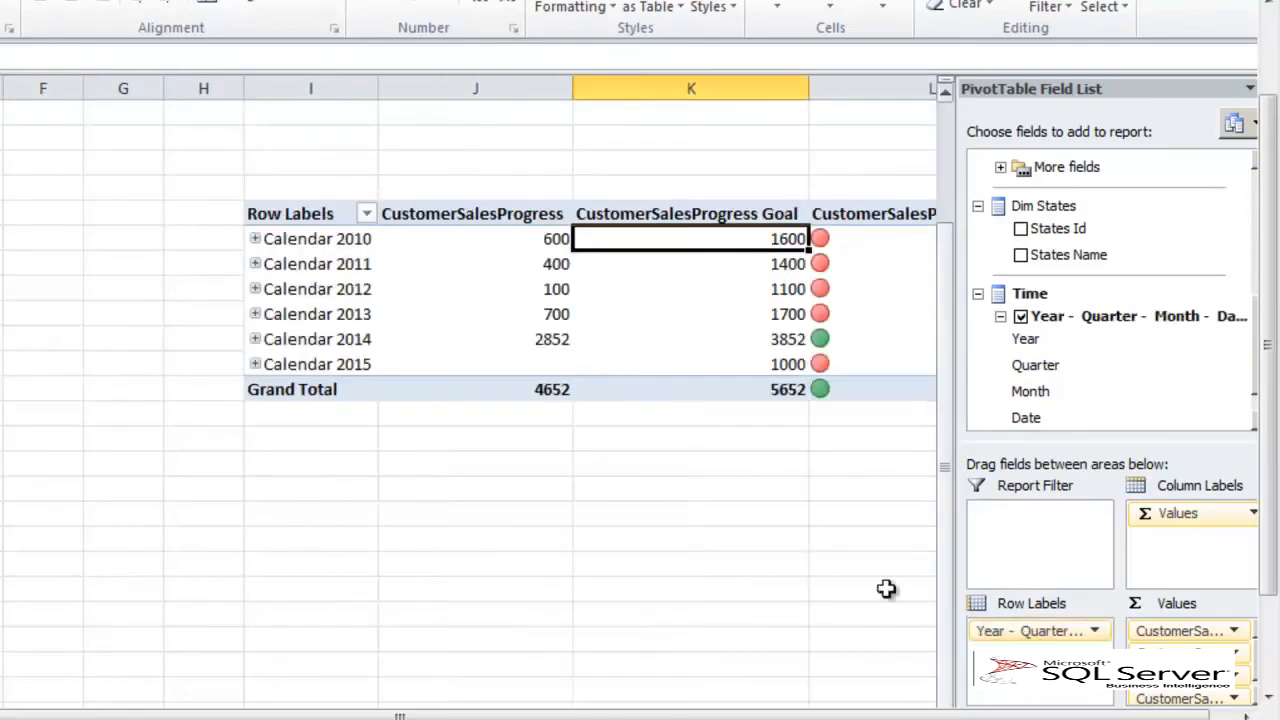
Step: Select an empty cell below the PivotTable and inspect the CustomerSalesProgress Status indicators for the calendar years and Grand Total
{"action": "left_click", "coordinate": [628, 486]}
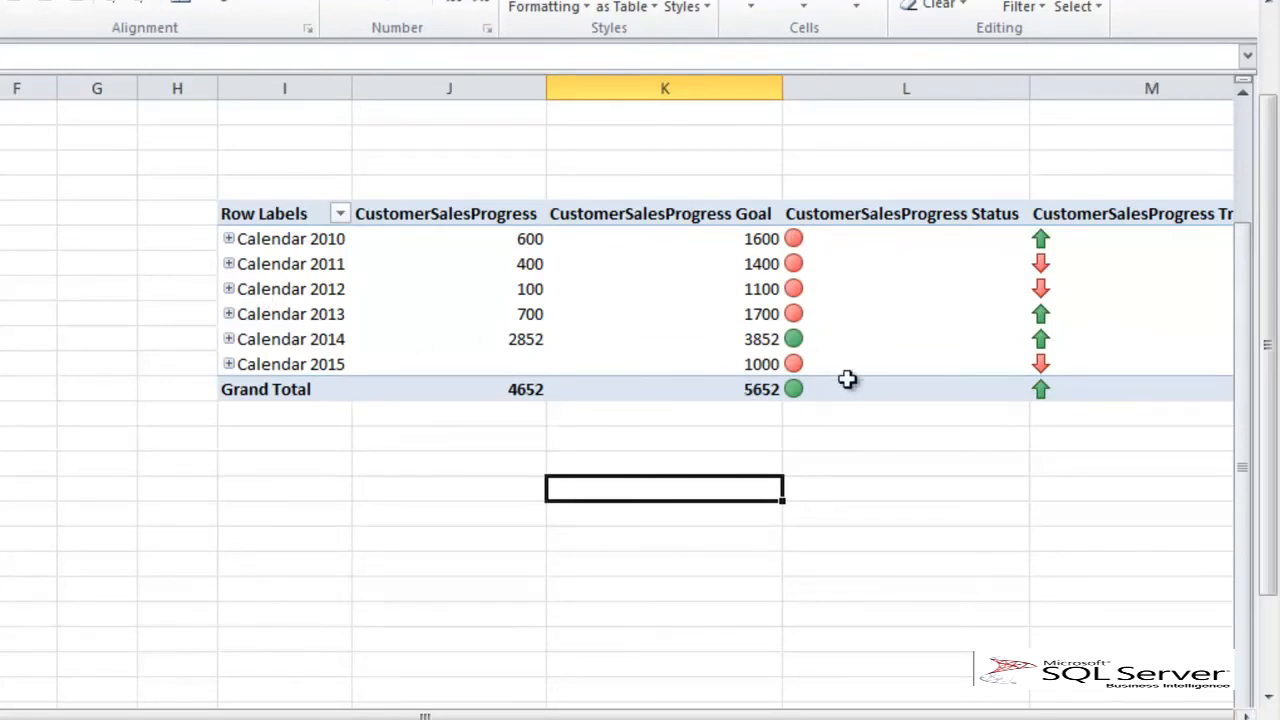
{"action": "mouse_move", "coordinate": [813, 278]}
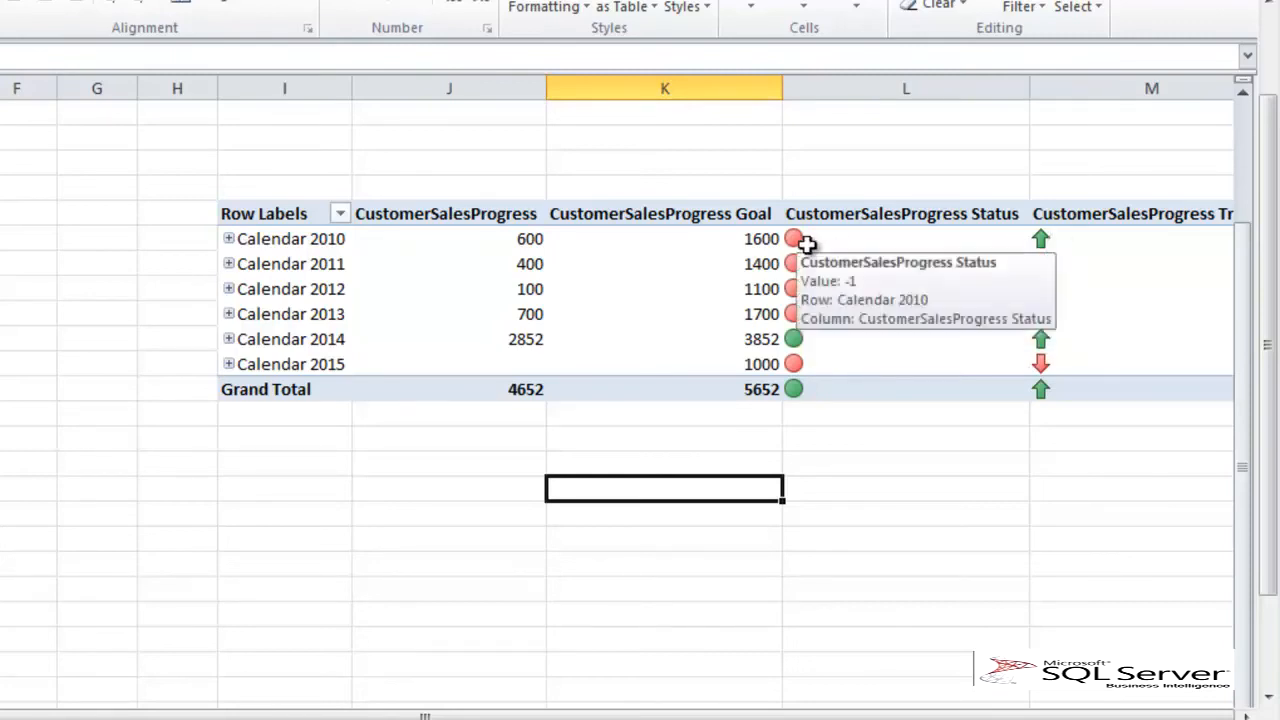
{"action": "mouse_move", "coordinate": [805, 347]}
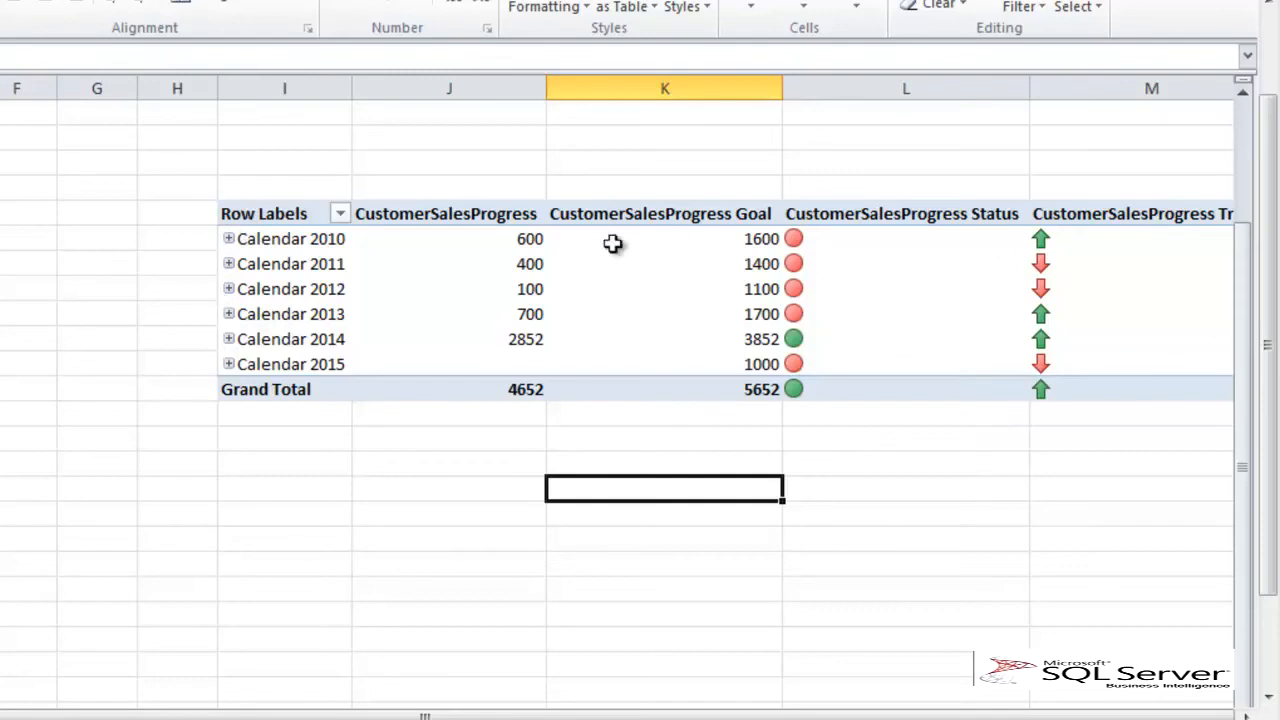
{"action": "mouse_move", "coordinate": [787, 397]}
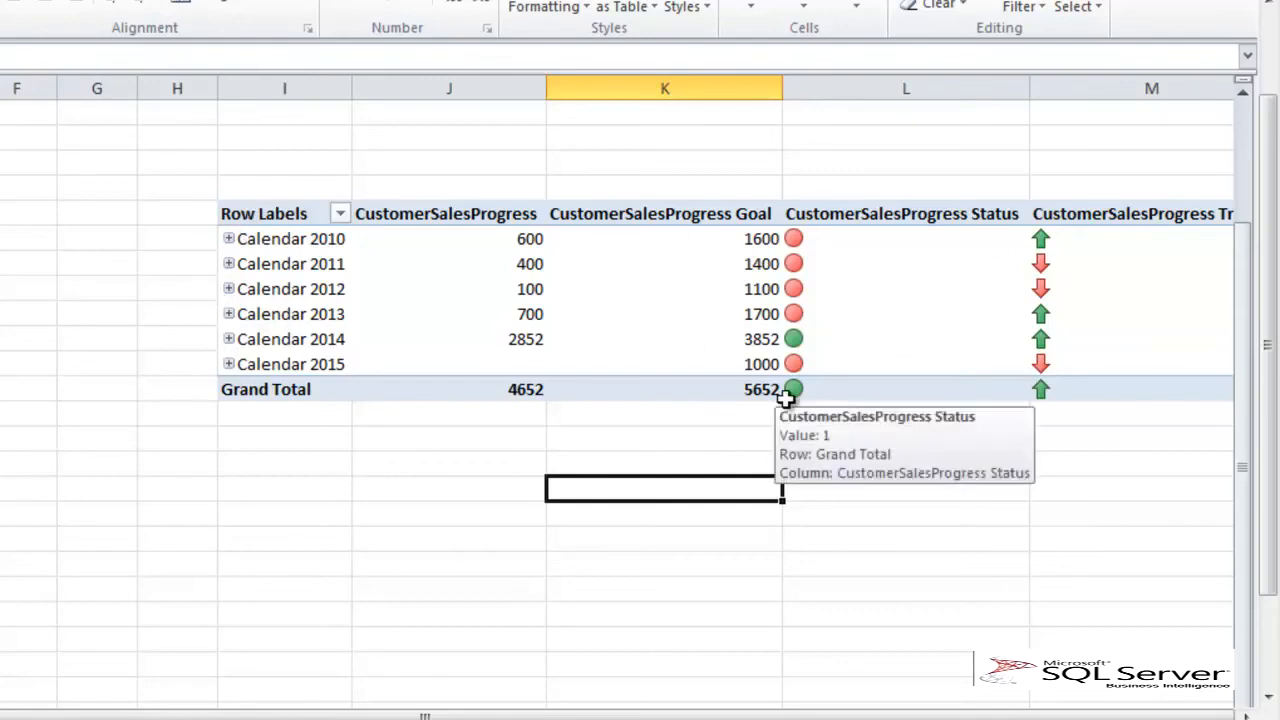
Step: Switch to Visual Studio to compare the cube browser's yearly KPI results with the PivotTable, and return to Excel
{"action": "key", "text": "alt+Tab"}
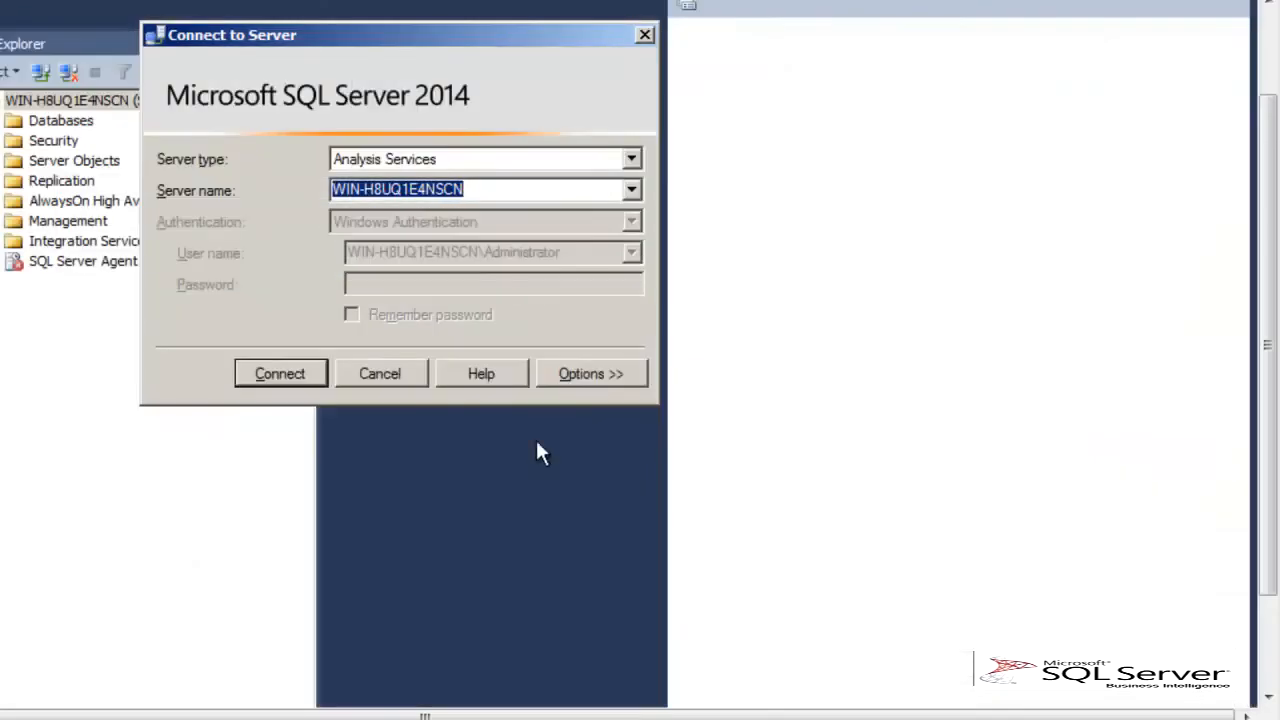
{"action": "key", "text": "alt+Tab"}
{"action": "key", "text": "alt+Tab"}
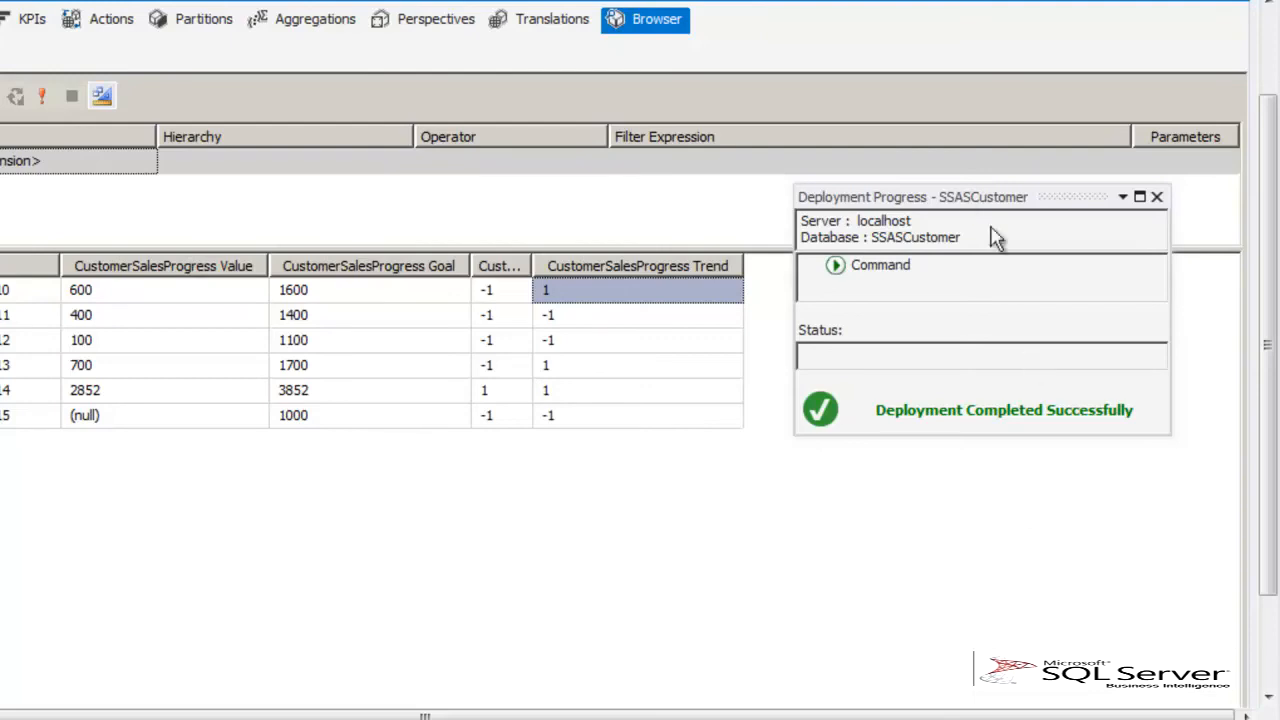
{"action": "key", "text": "alt+Tab"}
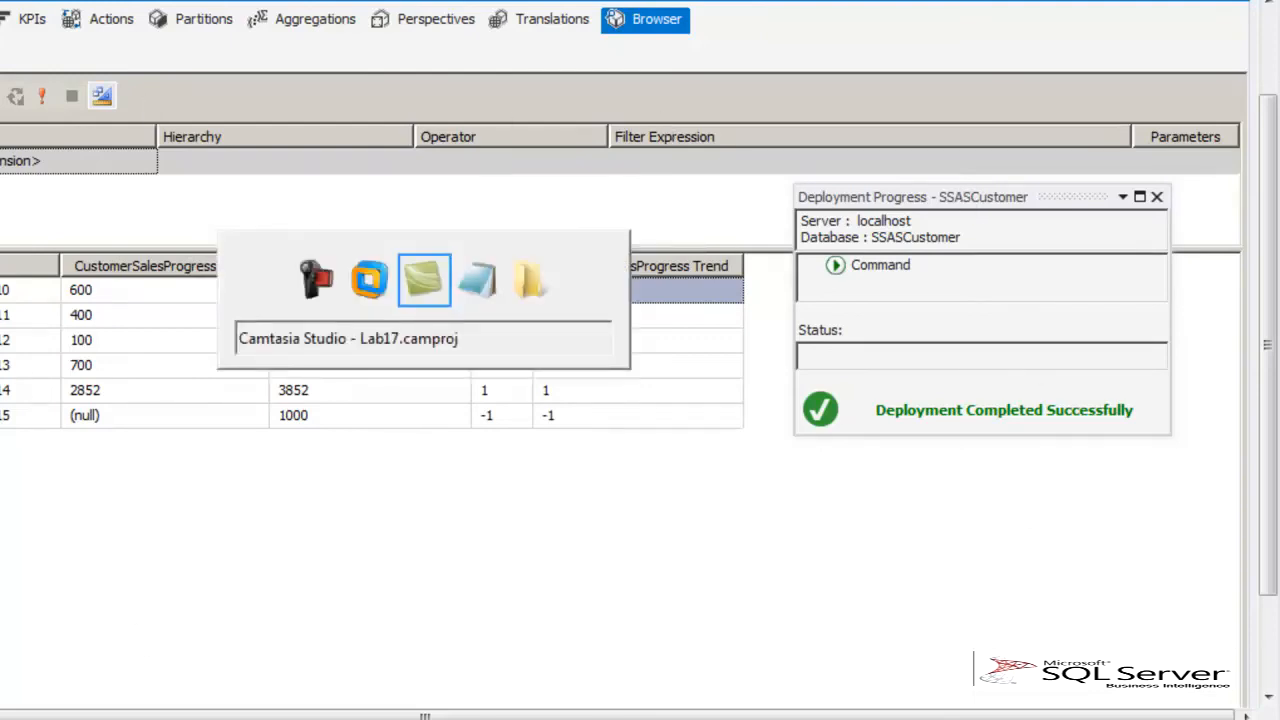
{"action": "key", "text": "alt+Tab"}
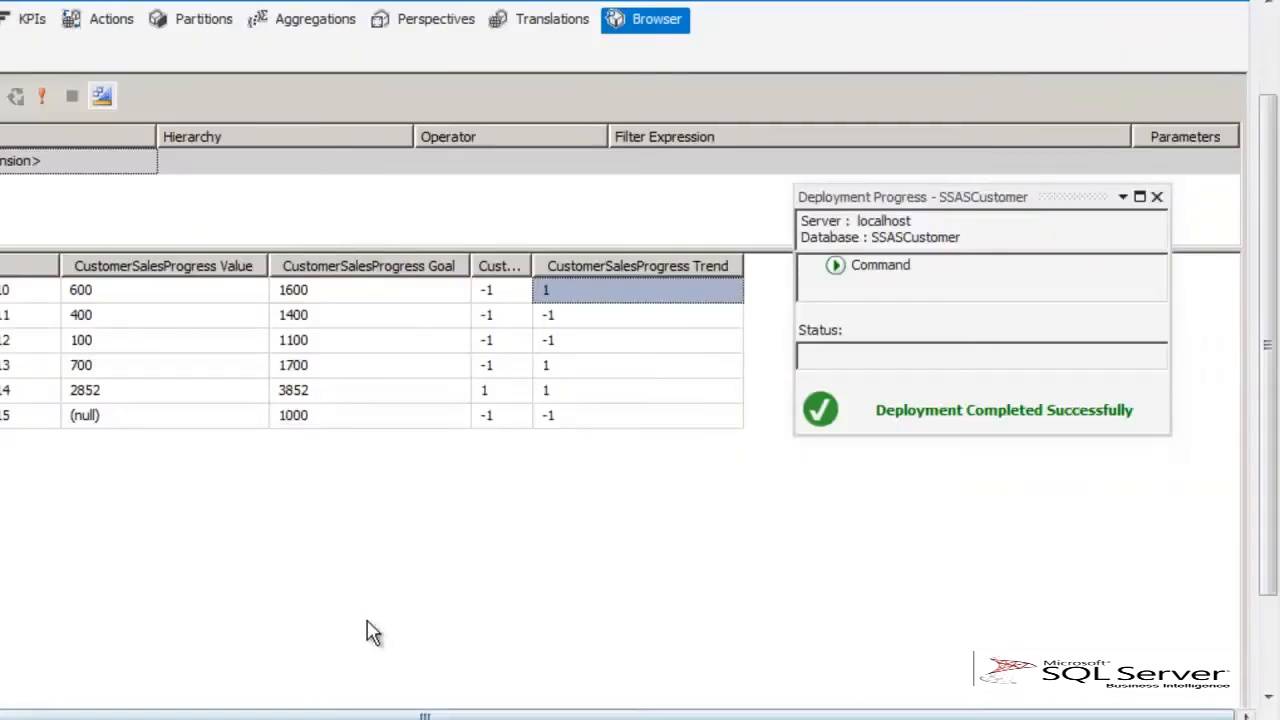
{"action": "key", "text": "alt+Tab"}
{"action": "key", "text": "alt+Tab"}
{"action": "left_click", "coordinate": [400, 588]}
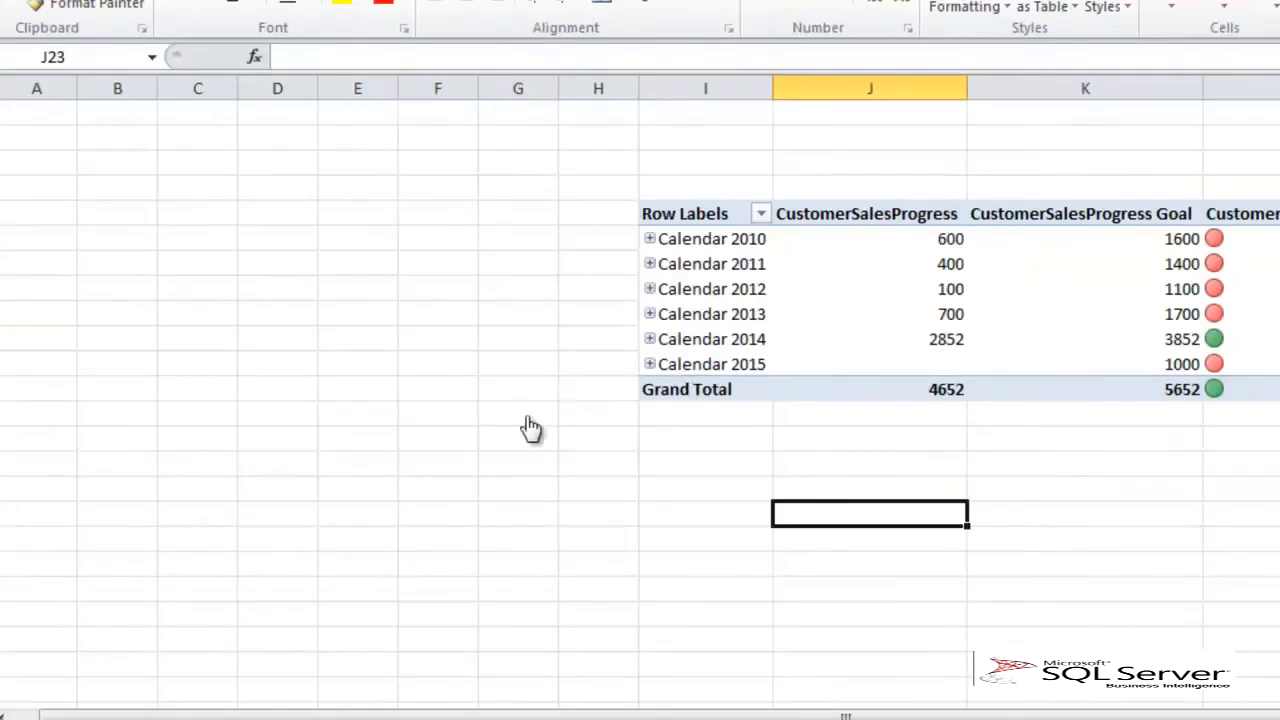
Step: Switch to Visual Studio and review the CustomerSalesProgress KPI in the cube's KPI designer, alternating between its form view and browser view
{"action": "key", "text": "alt+Tab"}
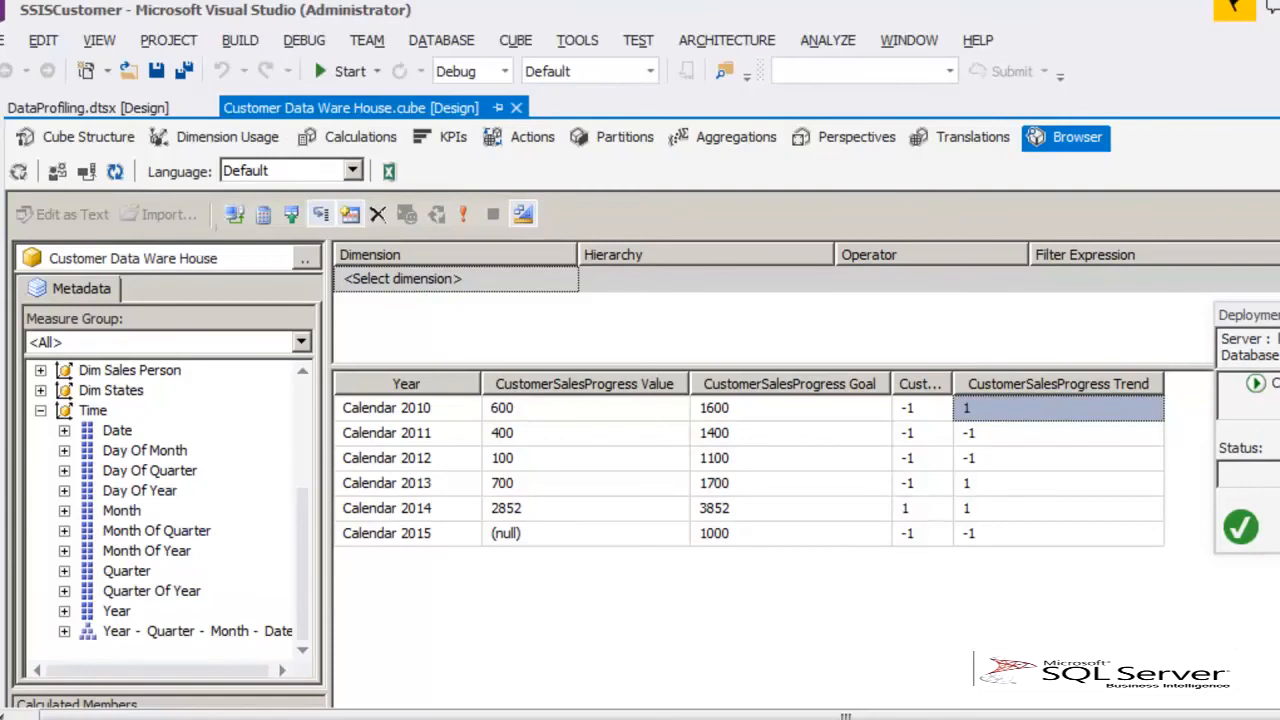
{"action": "left_click", "coordinate": [432, 140]}
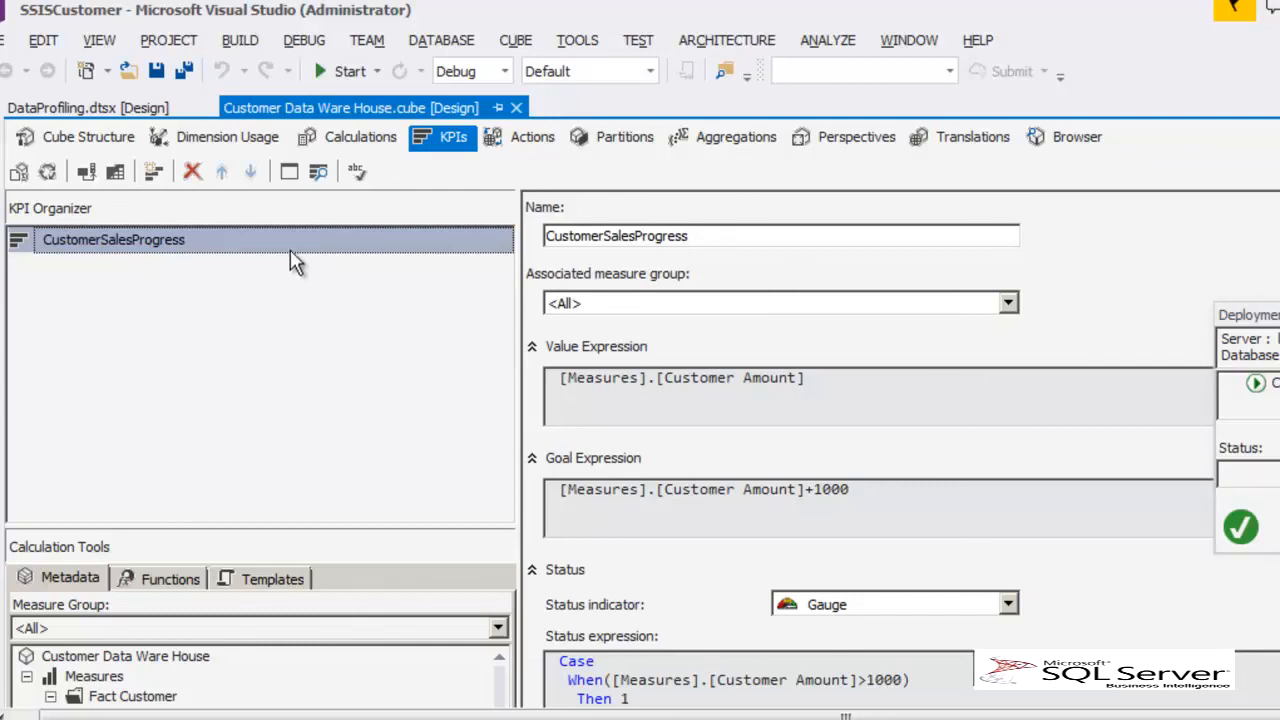
{"action": "left_click", "coordinate": [318, 174]}
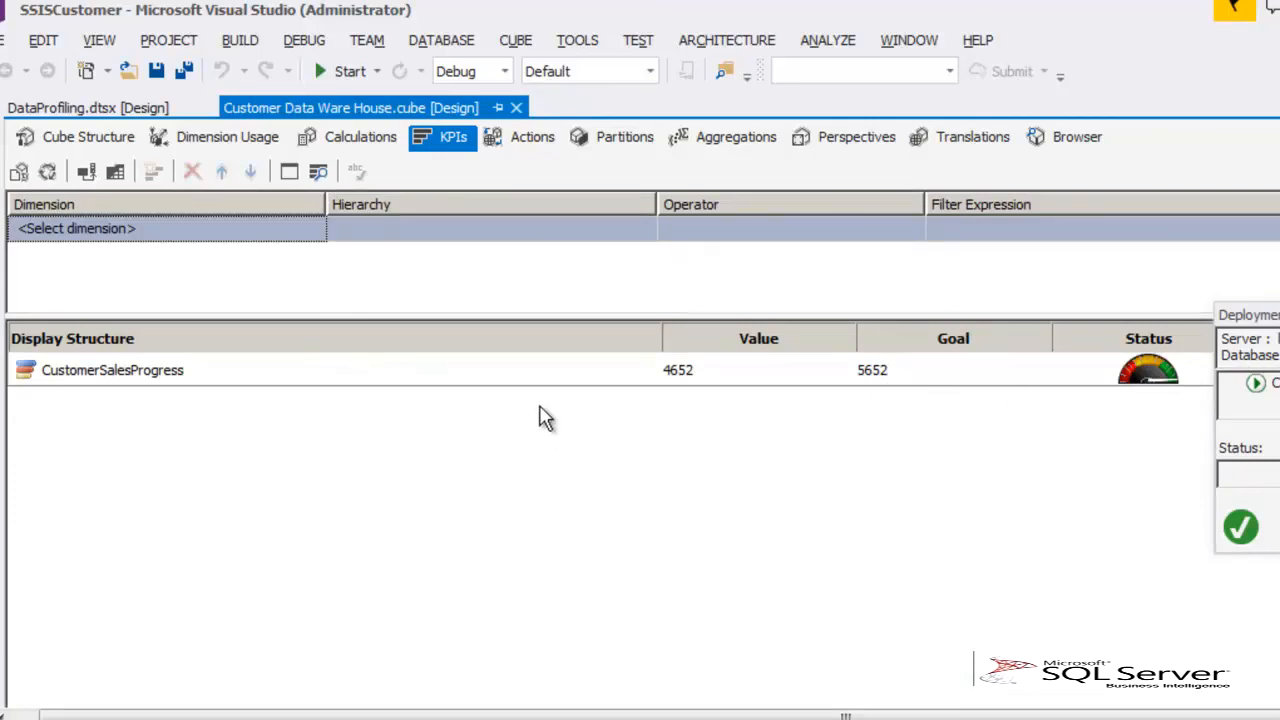
{"action": "left_click", "coordinate": [891, 373]}
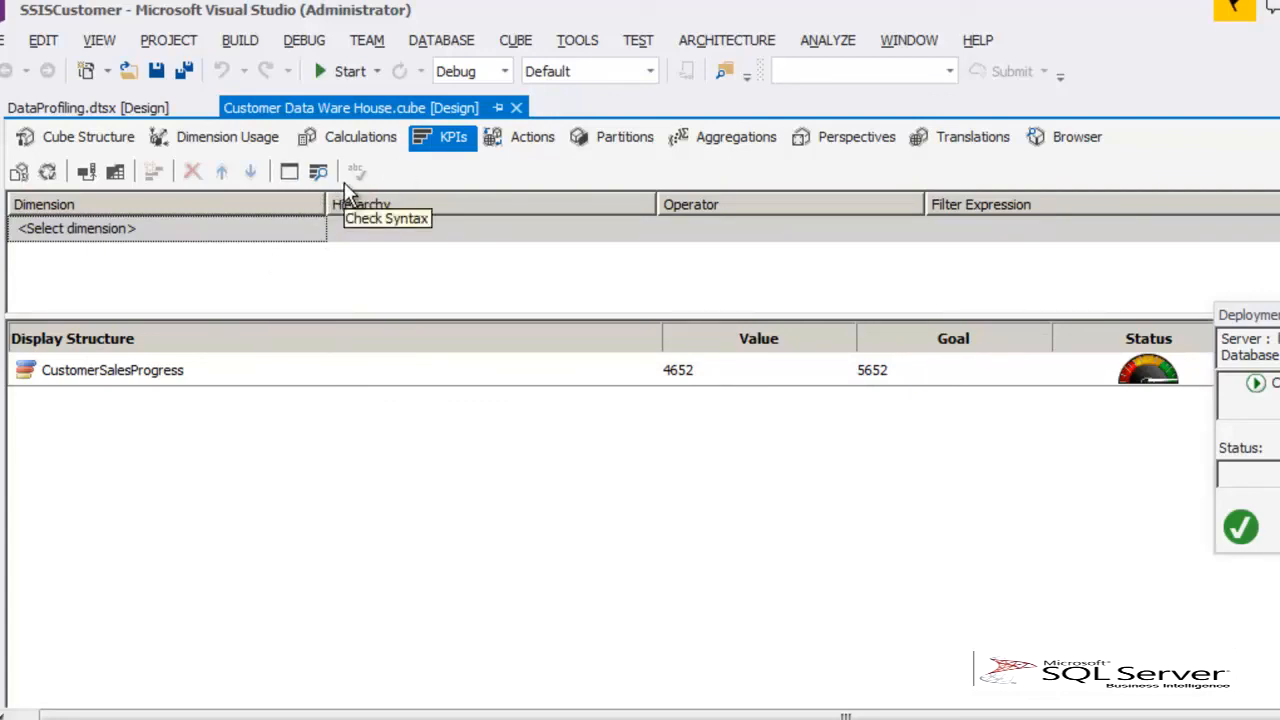
{"action": "left_click", "coordinate": [293, 172]}
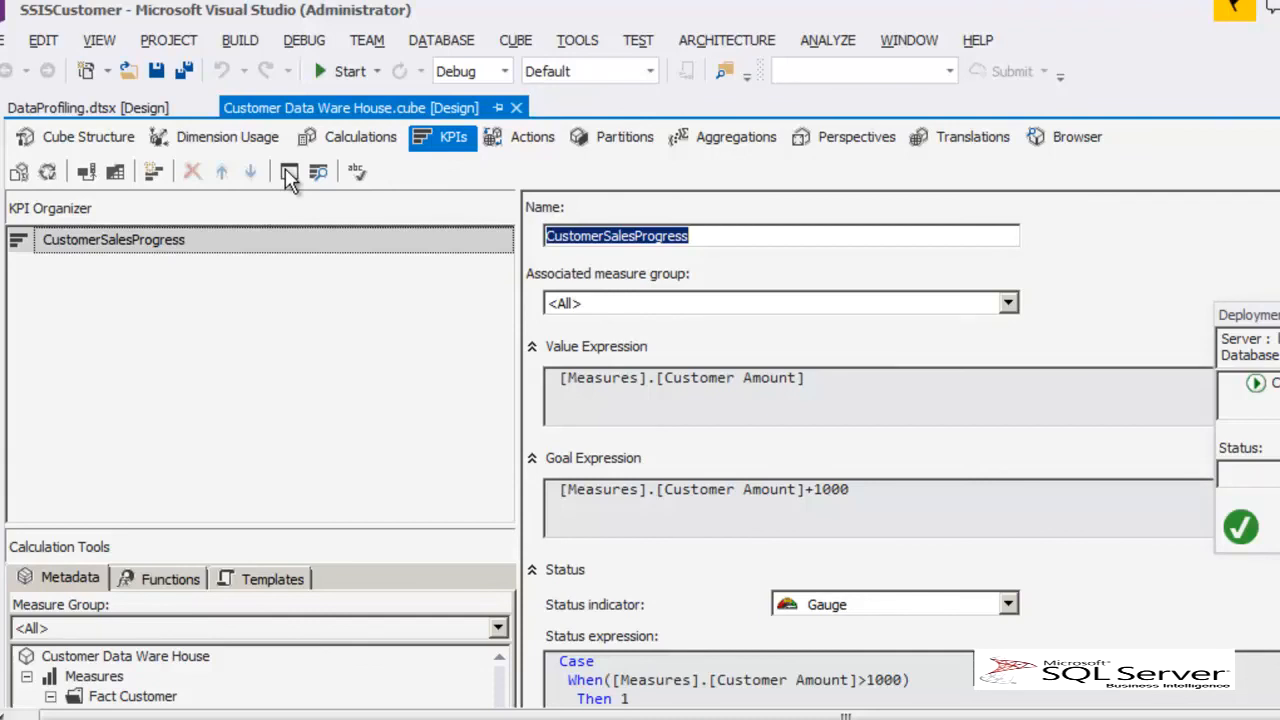
{"action": "left_click", "coordinate": [316, 173]}
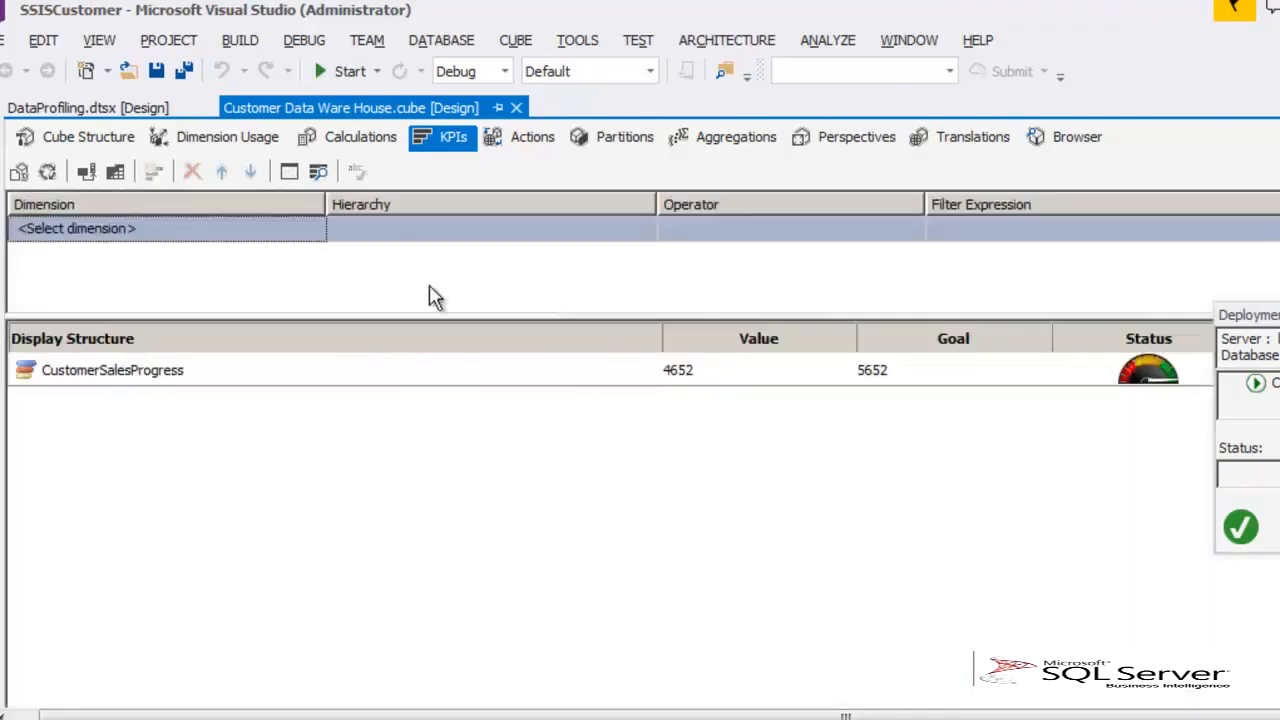